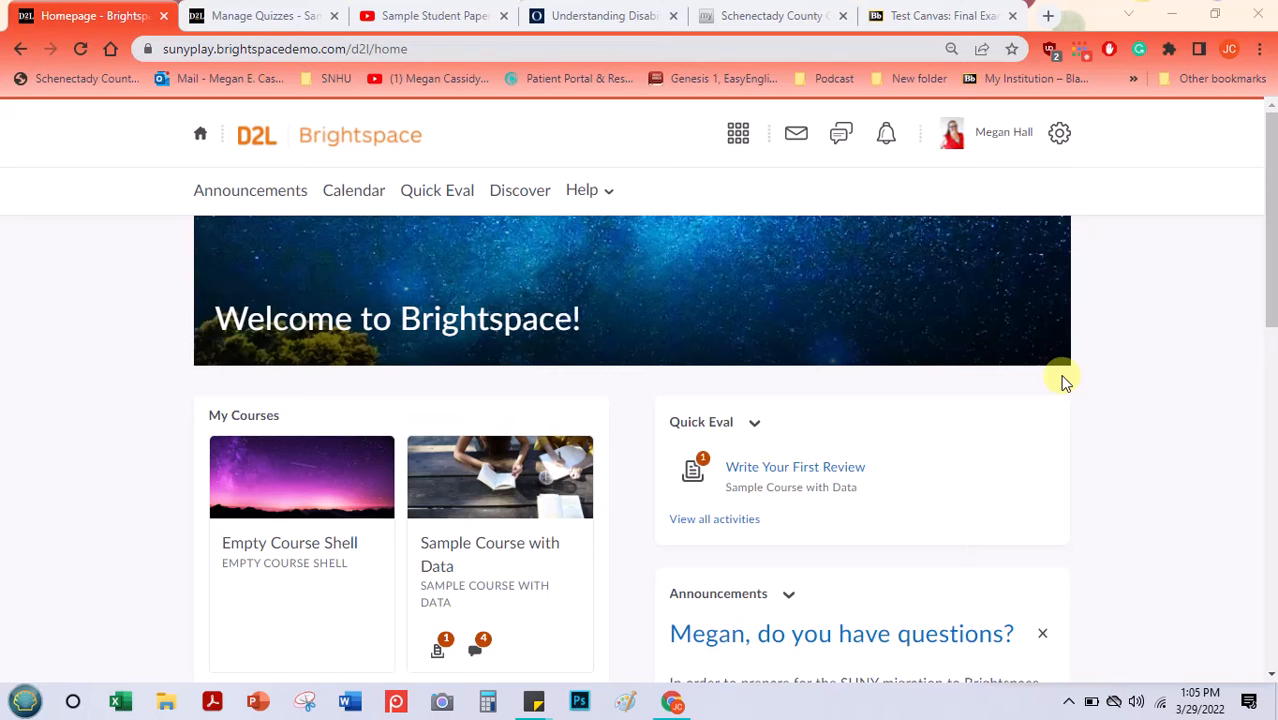
Open the content area of the Empty Course Shell course.
left_click(287, 550)
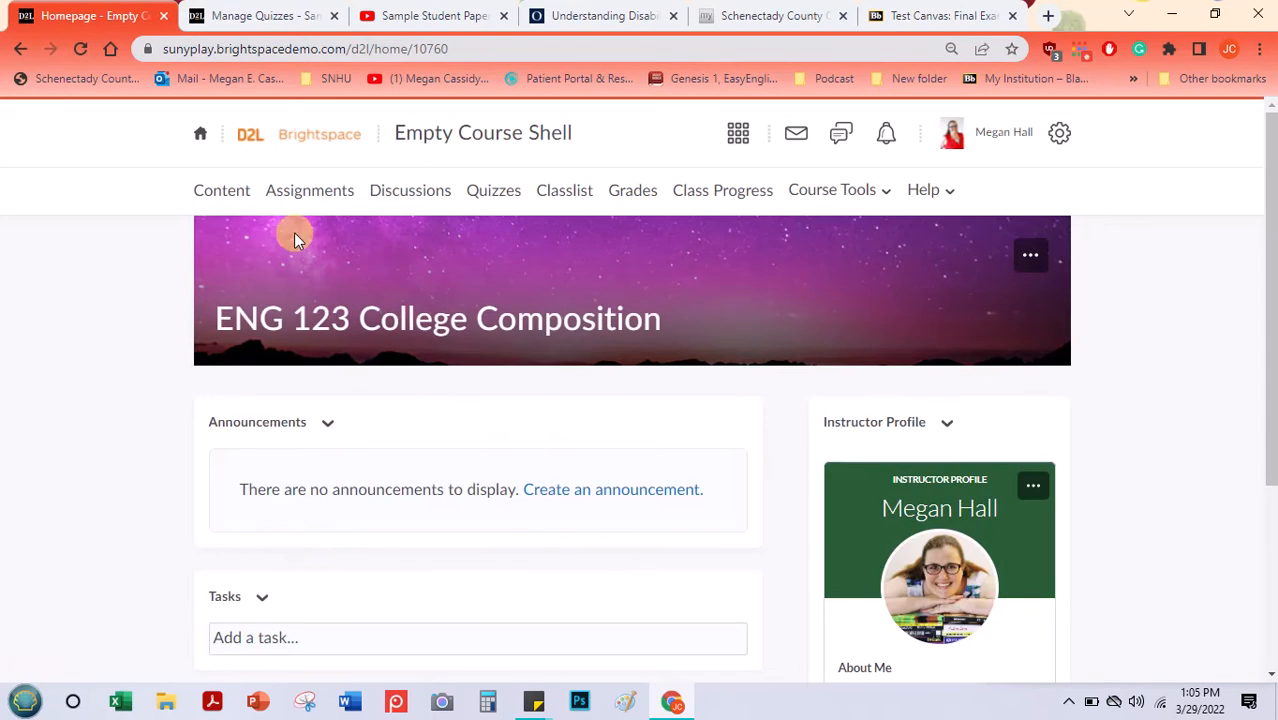
left_click(224, 197)
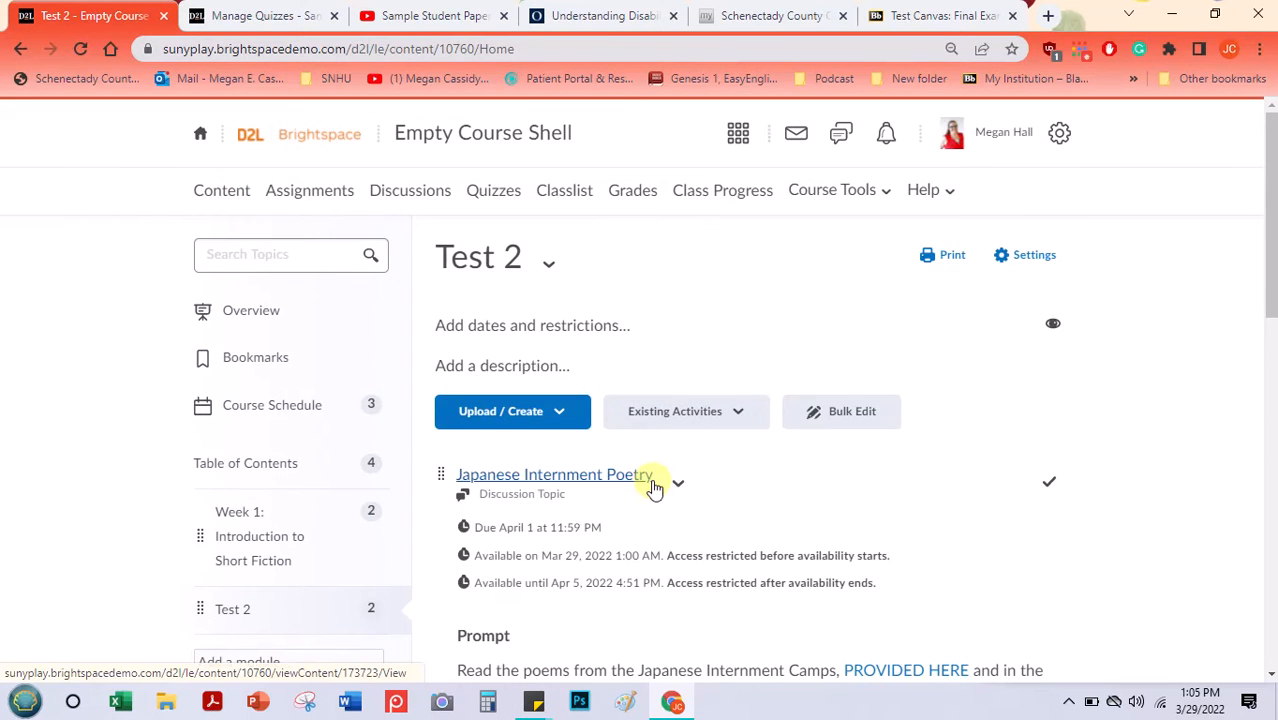
Review the Test 2 module's options for creating a new quiz and for adding existing activities such as quizzes.
left_click_drag(1266, 287, 1265, 310)
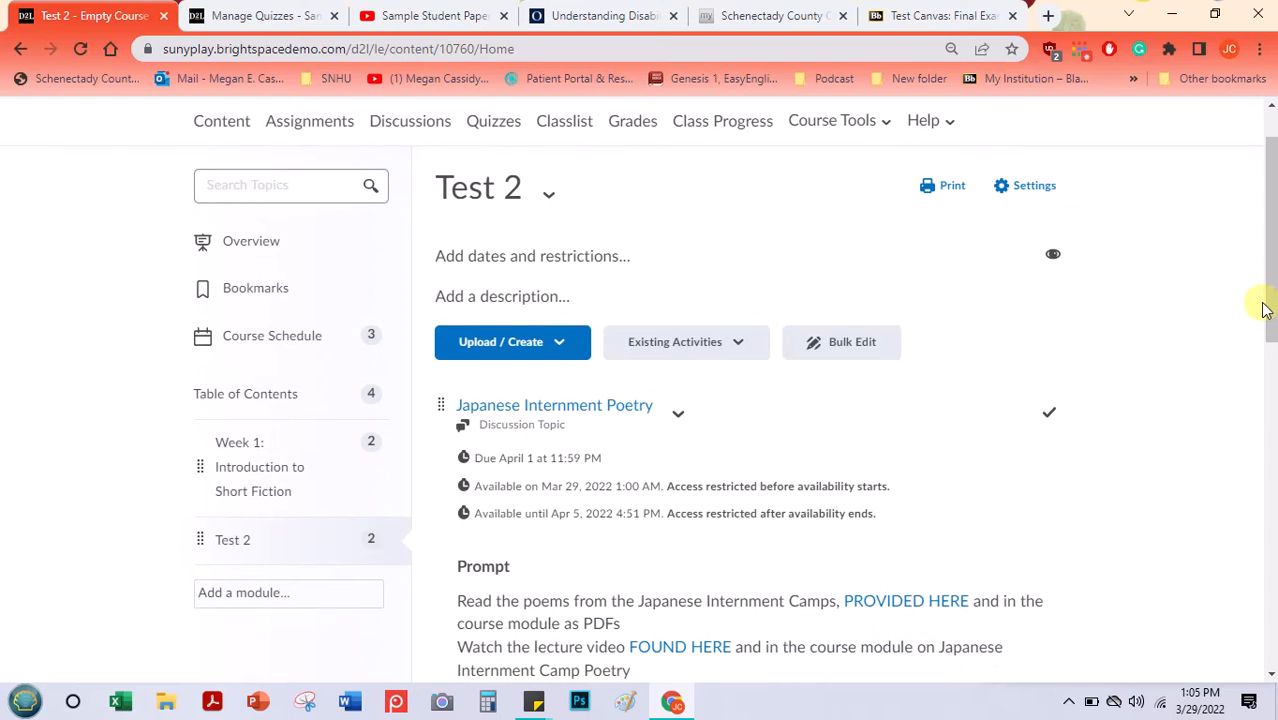
left_click(563, 345)
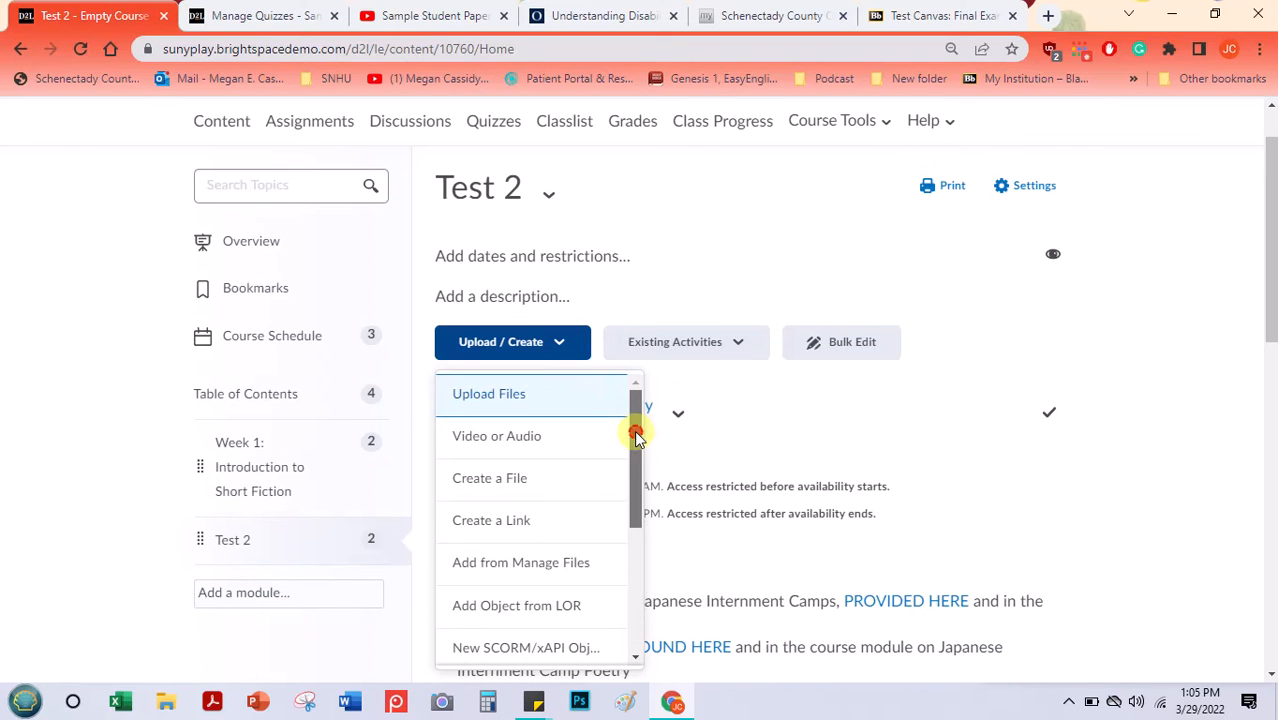
scroll(632, 450, "down", 1)
left_click_drag(628, 464, 620, 565)
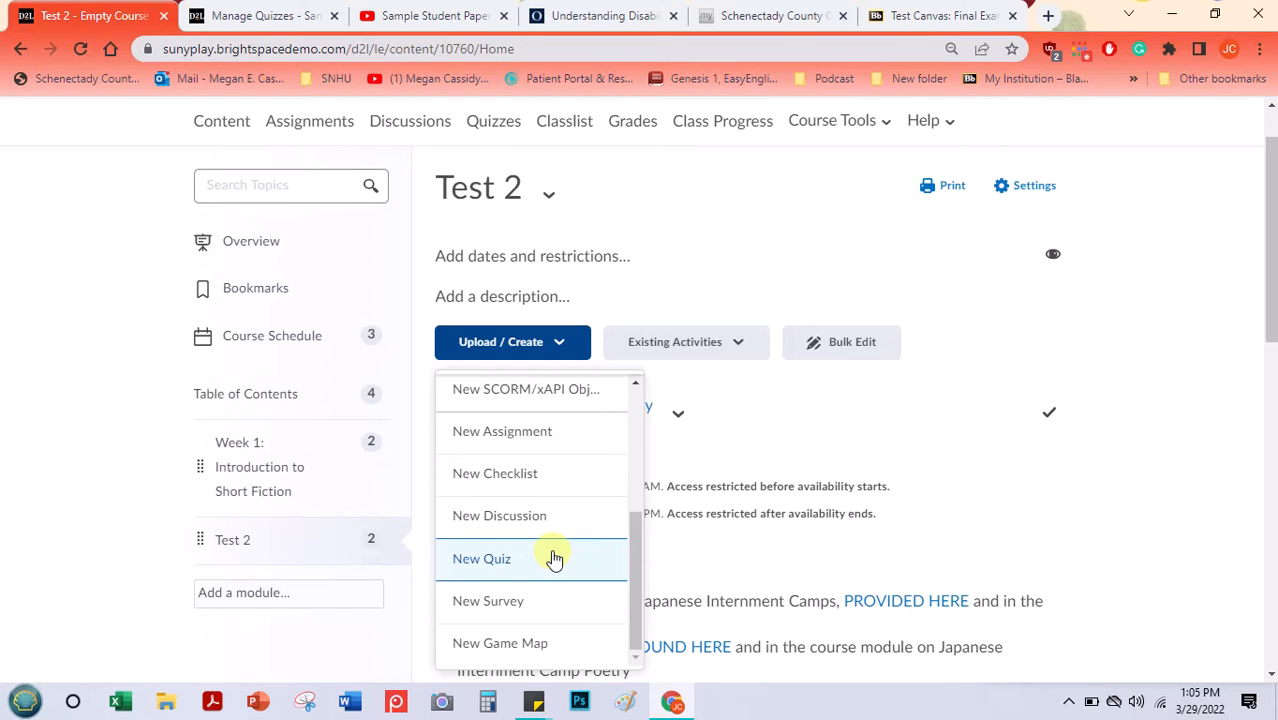
left_click(740, 350)
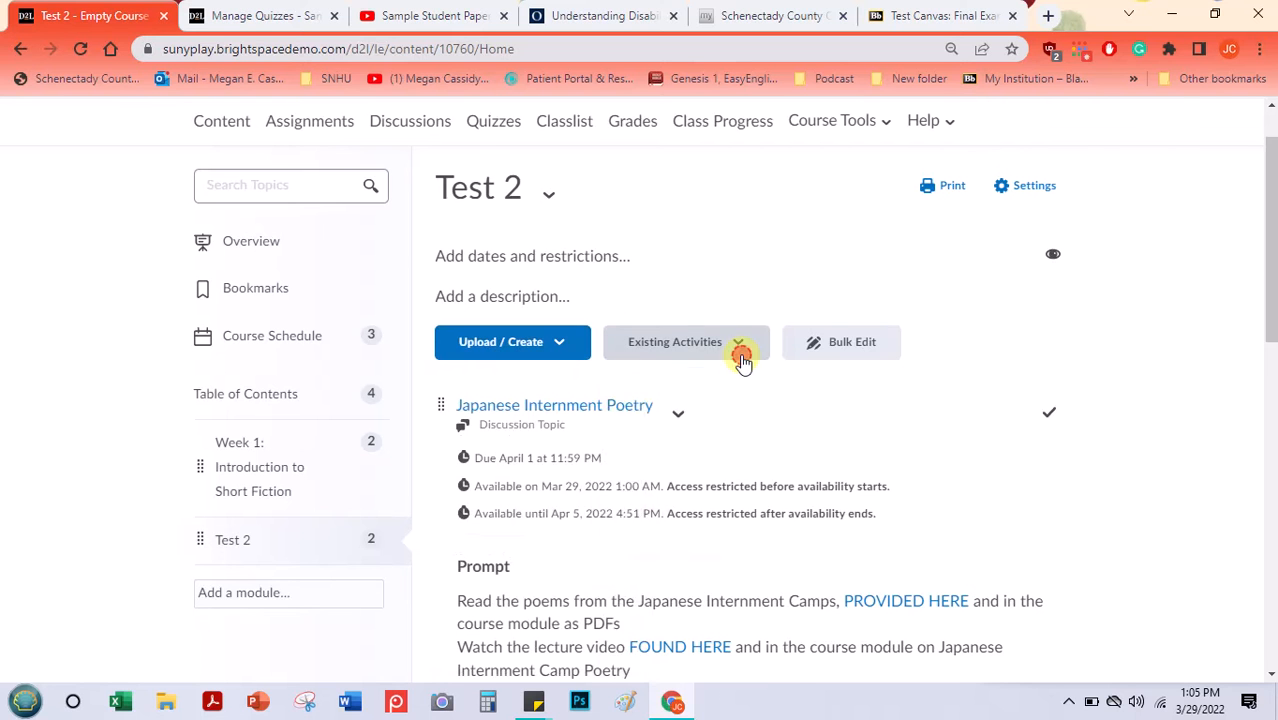
left_click_drag(781, 408, 785, 597)
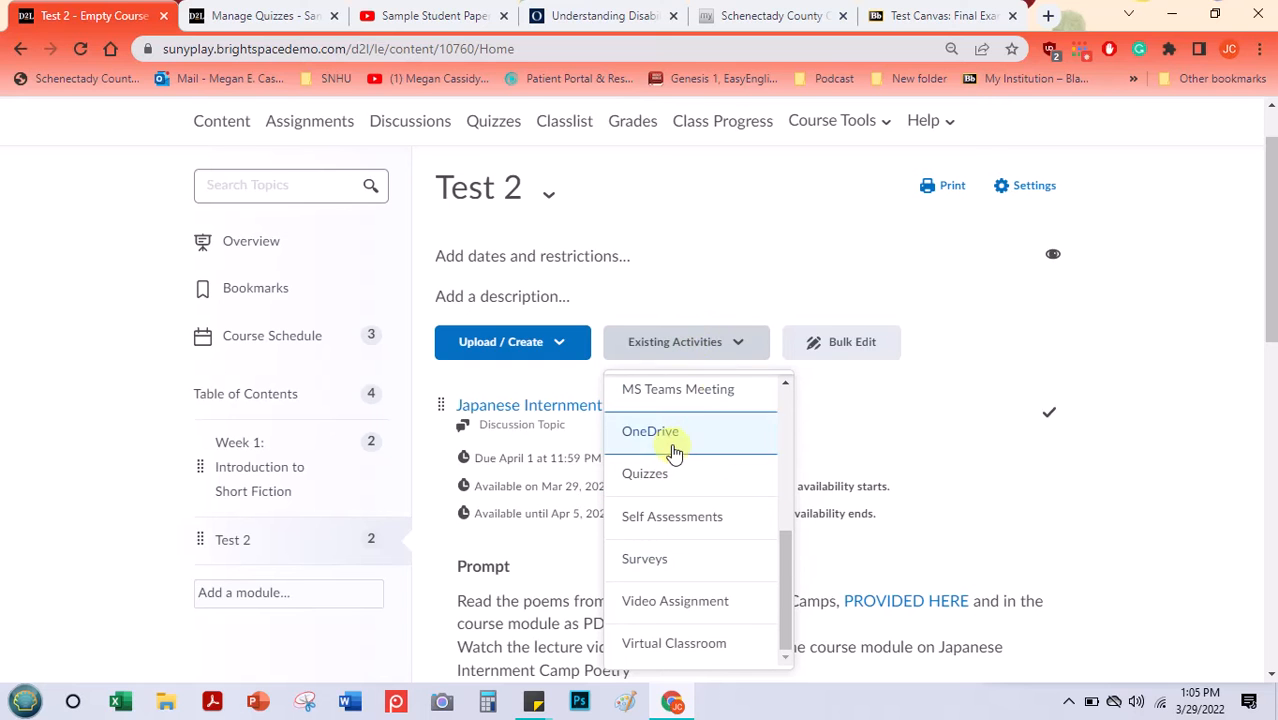
left_click(870, 420)
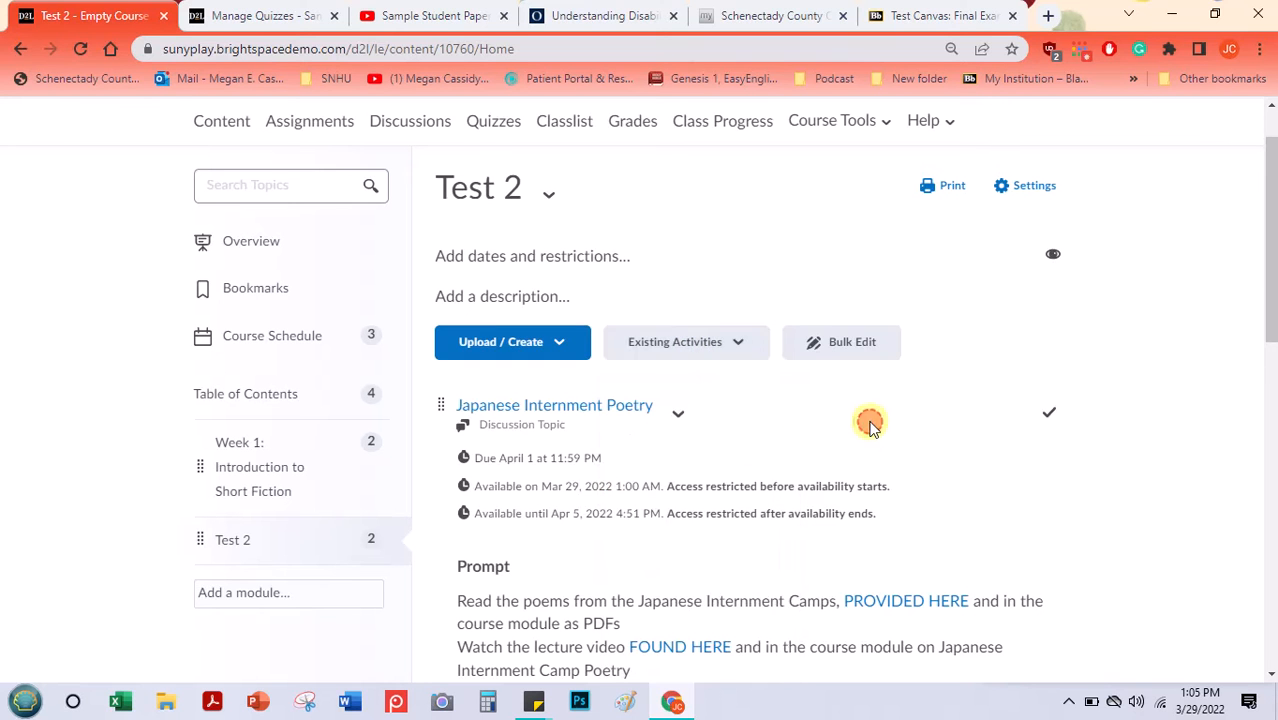
left_click_drag(1274, 268, 1274, 198)
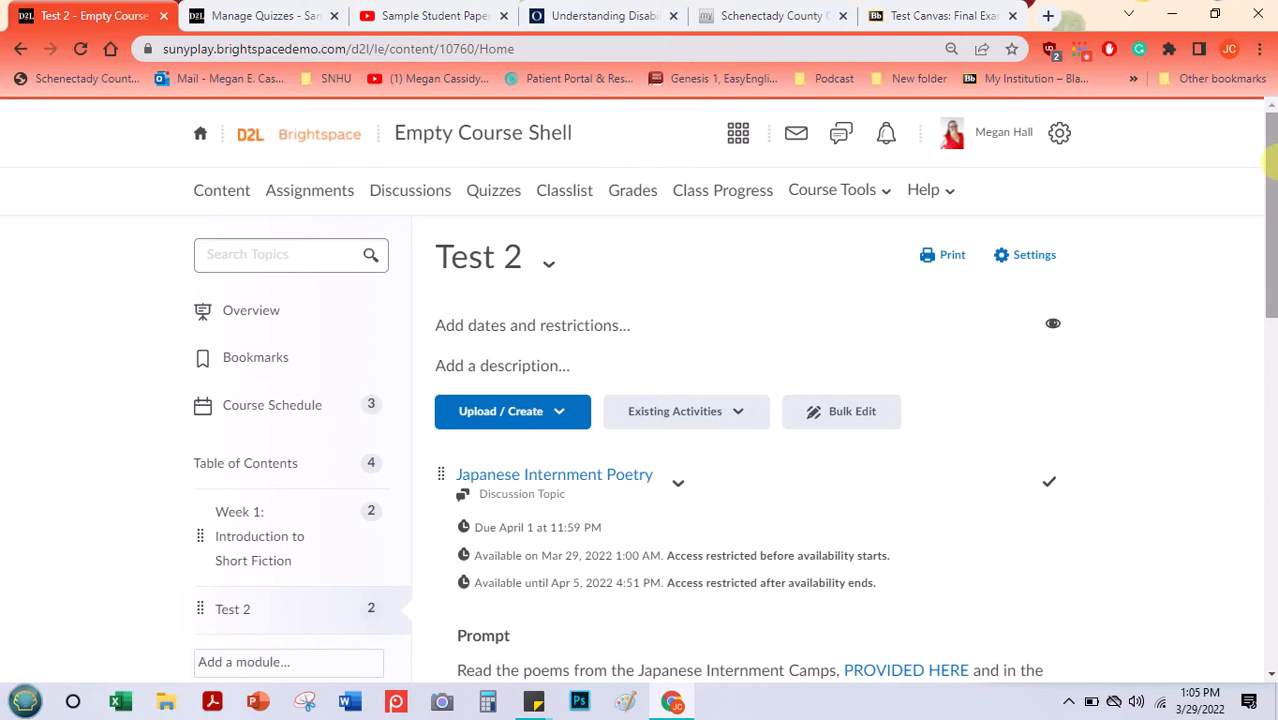
Open the quiz management page of the Empty Course Shell.
left_click(493, 191)
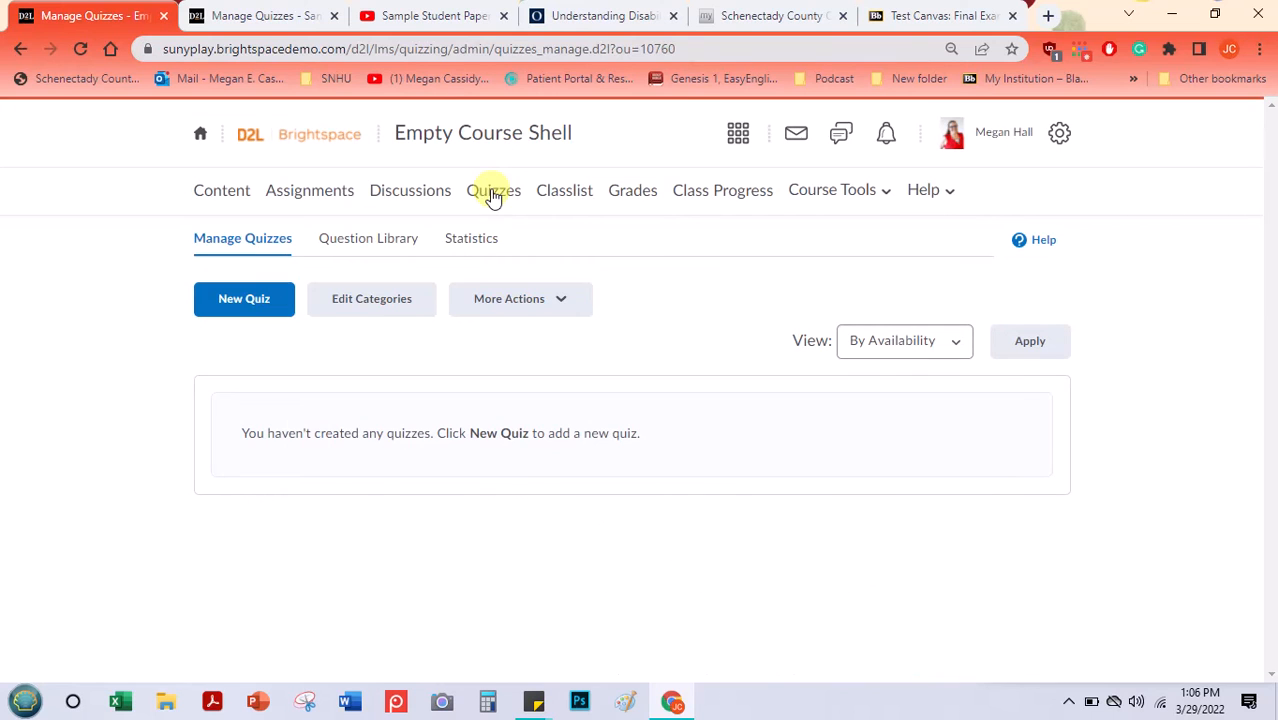
In the Sample Course with Data, open the statistics of the Poetry Terms quiz and view its question stats and question details.
left_click(253, 18)
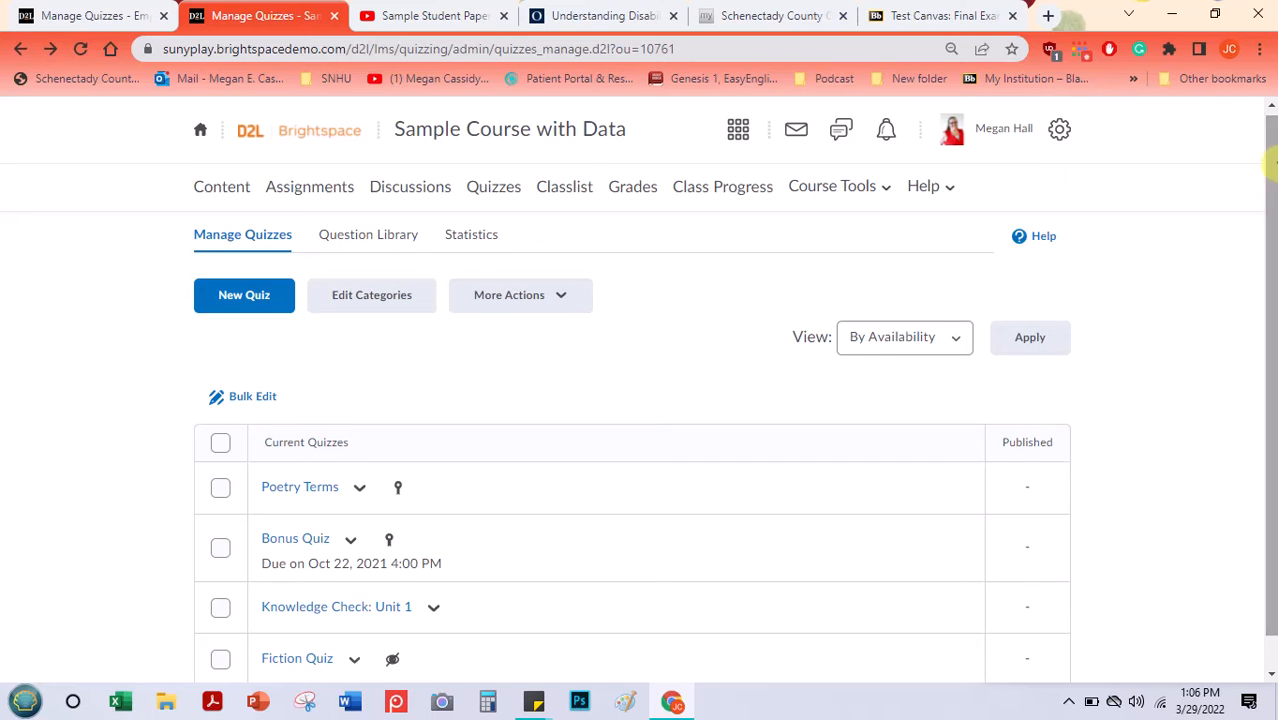
left_click_drag(1271, 165, 1270, 216)
left_click(356, 454)
left_click_drag(505, 247, 501, 363)
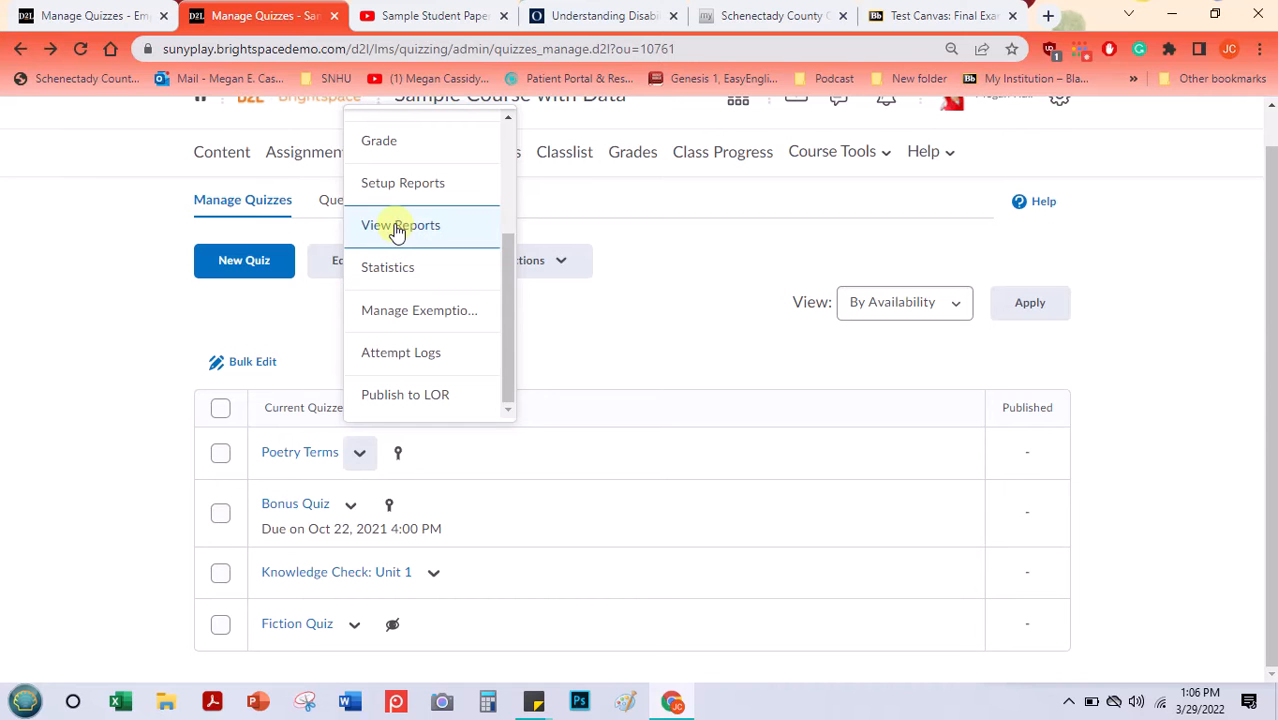
left_click(394, 270)
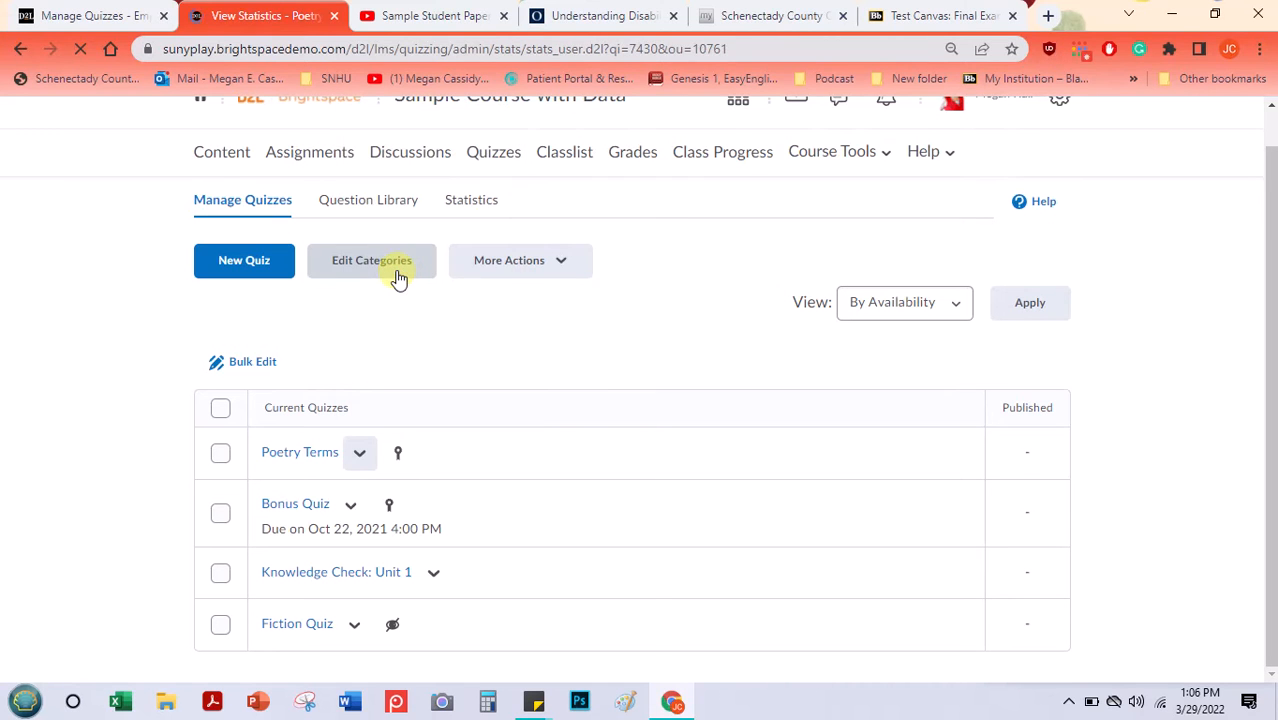
left_click(370, 386)
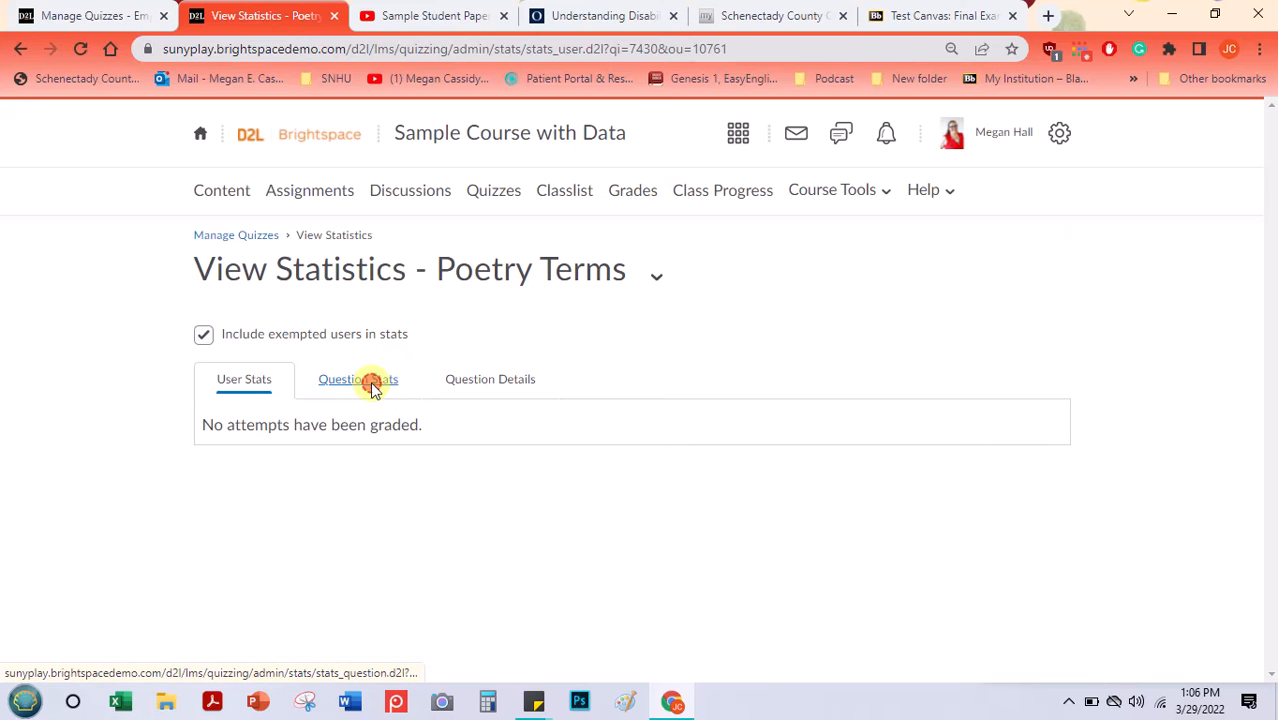
left_click(478, 384)
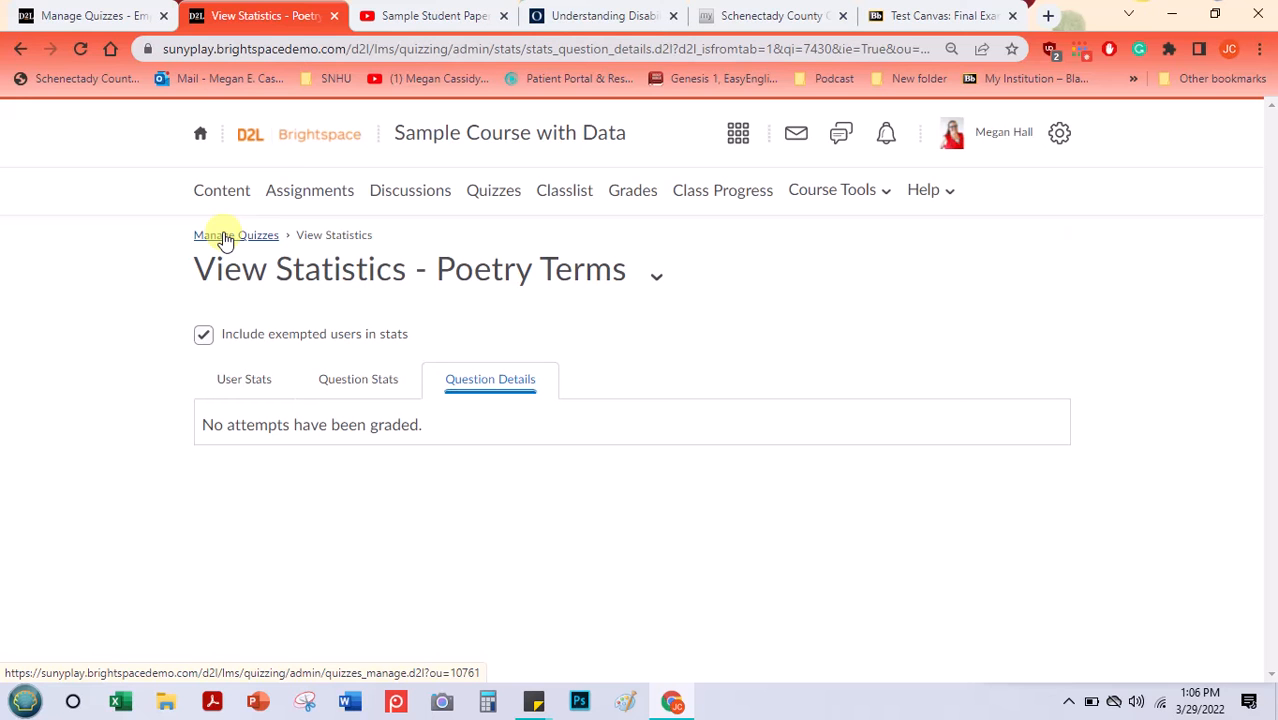
Return to the Empty Course Shell and create a new quiz named "Midterm Exam".
left_click(87, 13)
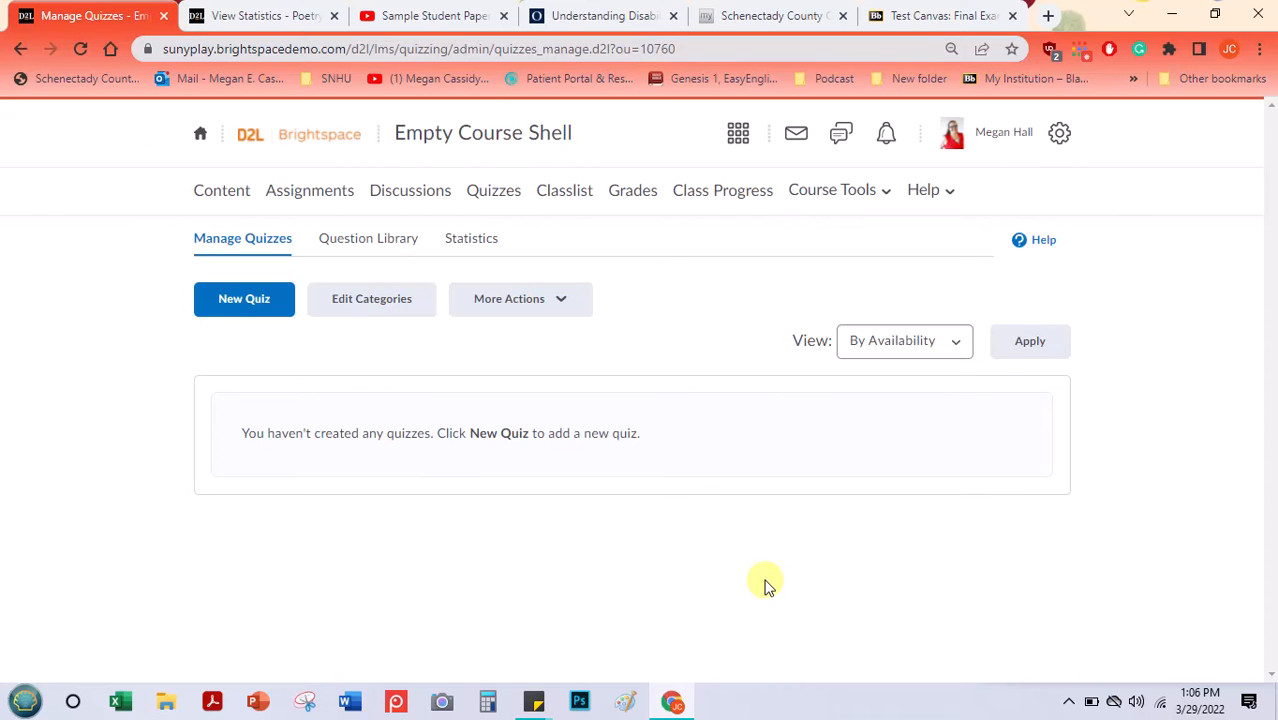
left_click(240, 305)
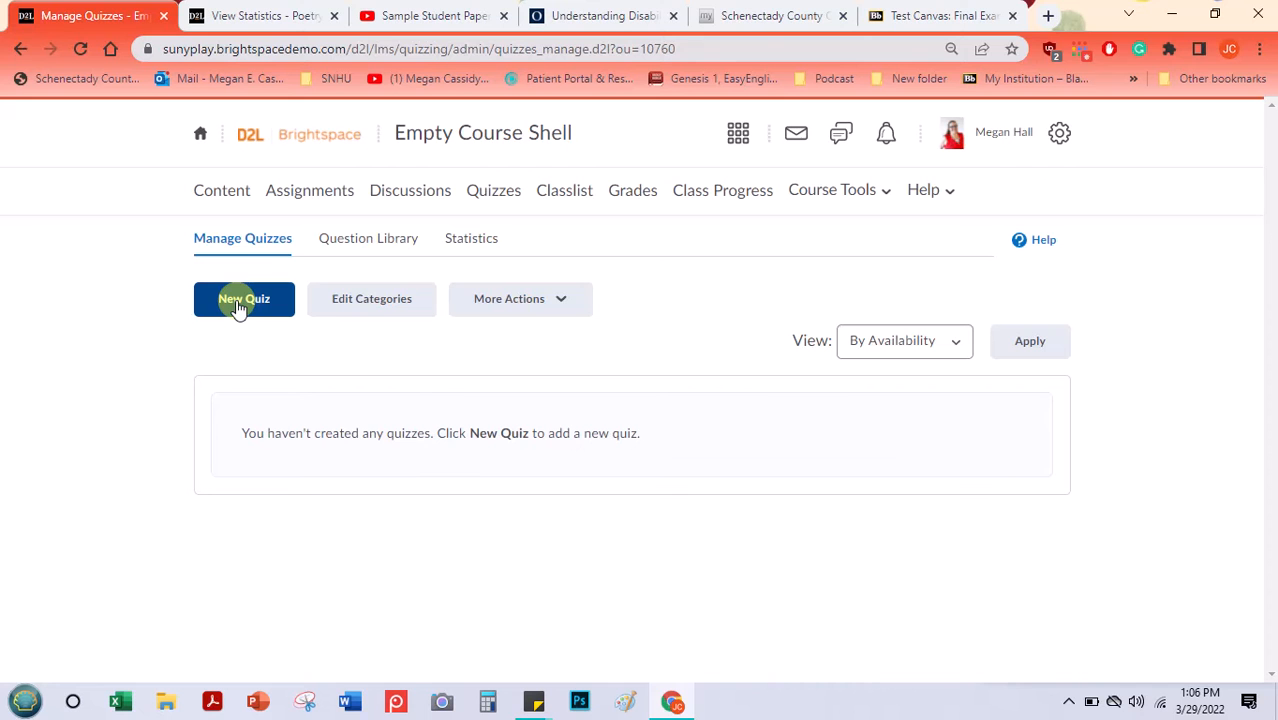
left_click(240, 302)
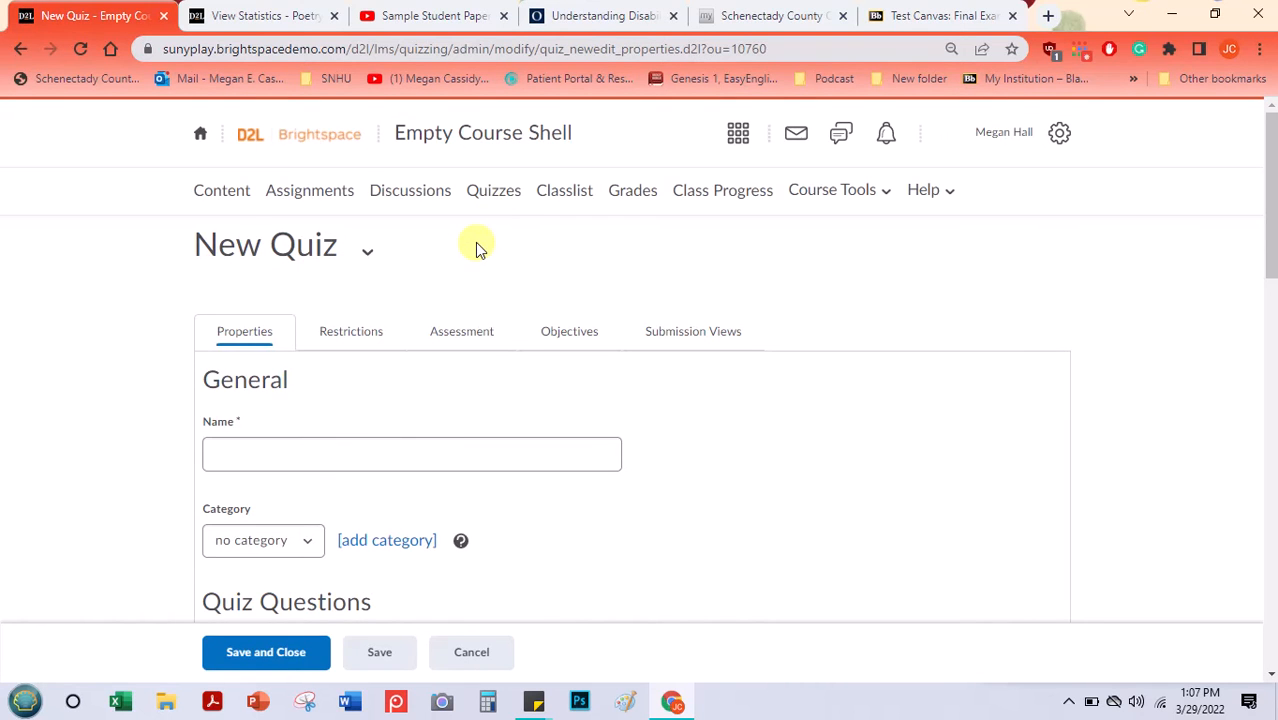
left_click(305, 452)
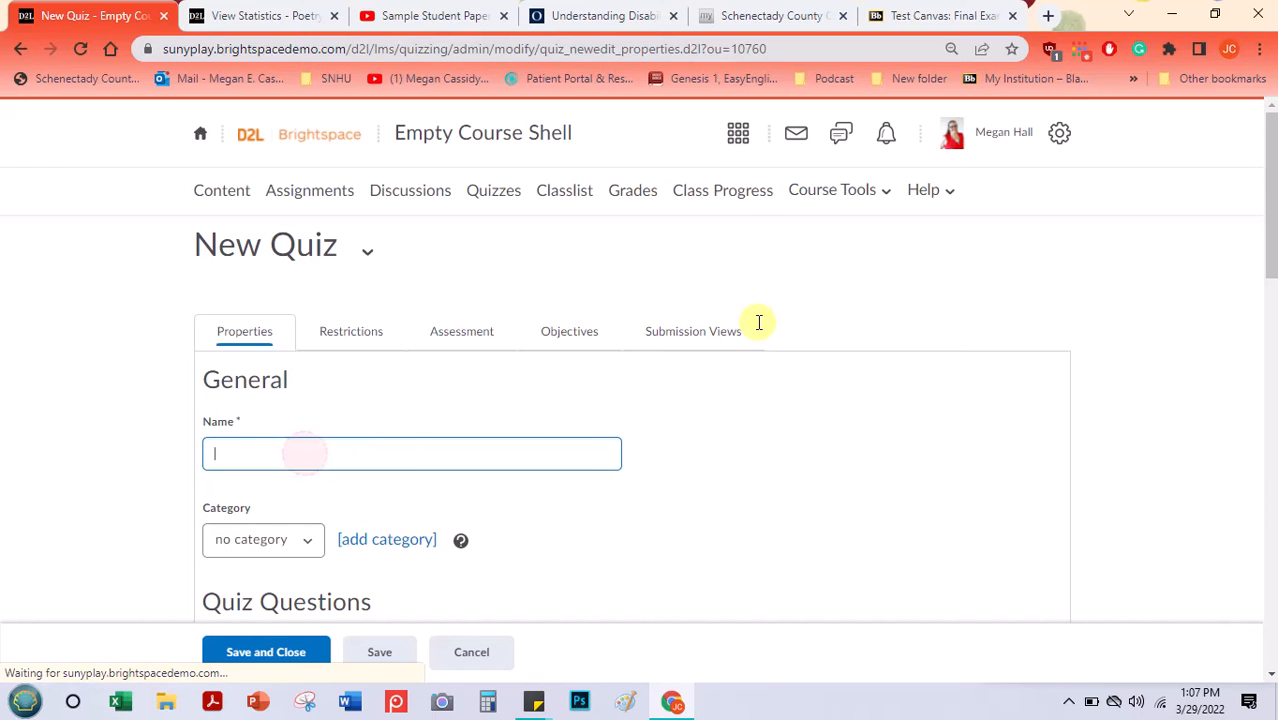
left_click_drag(1274, 233, 1258, 287)
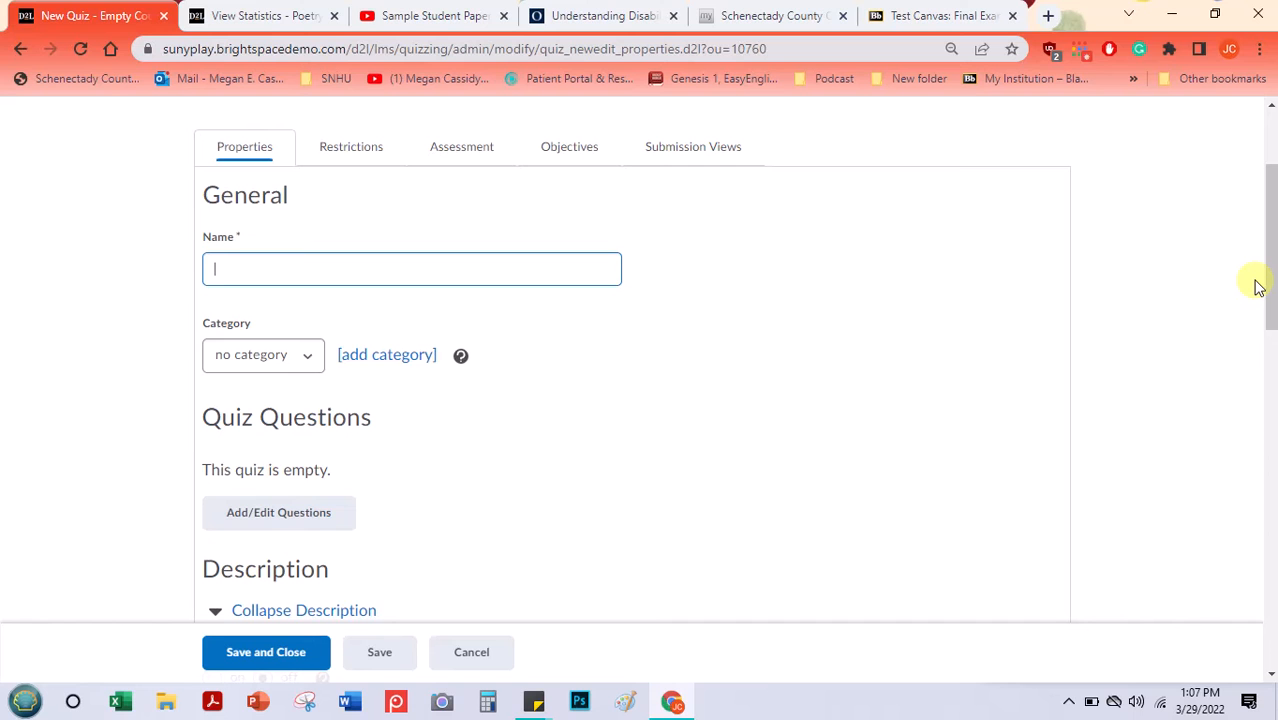
type("Midterm Exam")
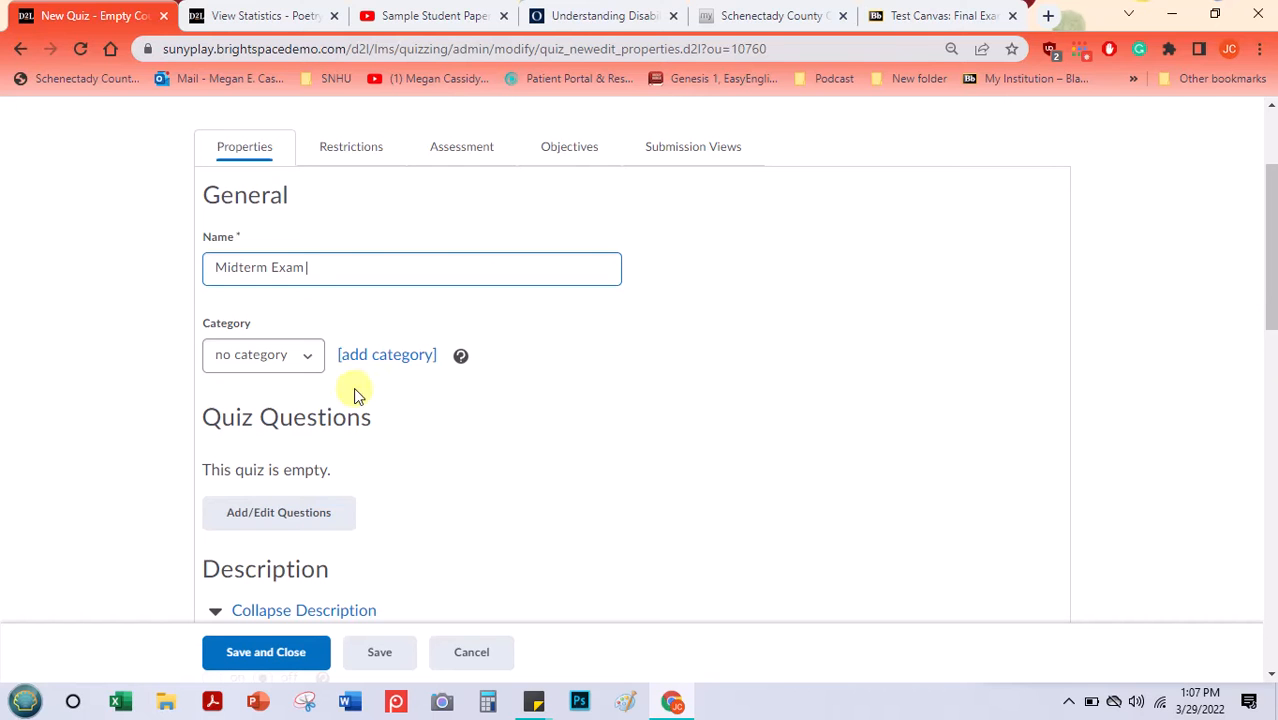
Add a new quiz category named "Quizzes" and assign the midterm exam to the Tests category.
left_click(313, 356)
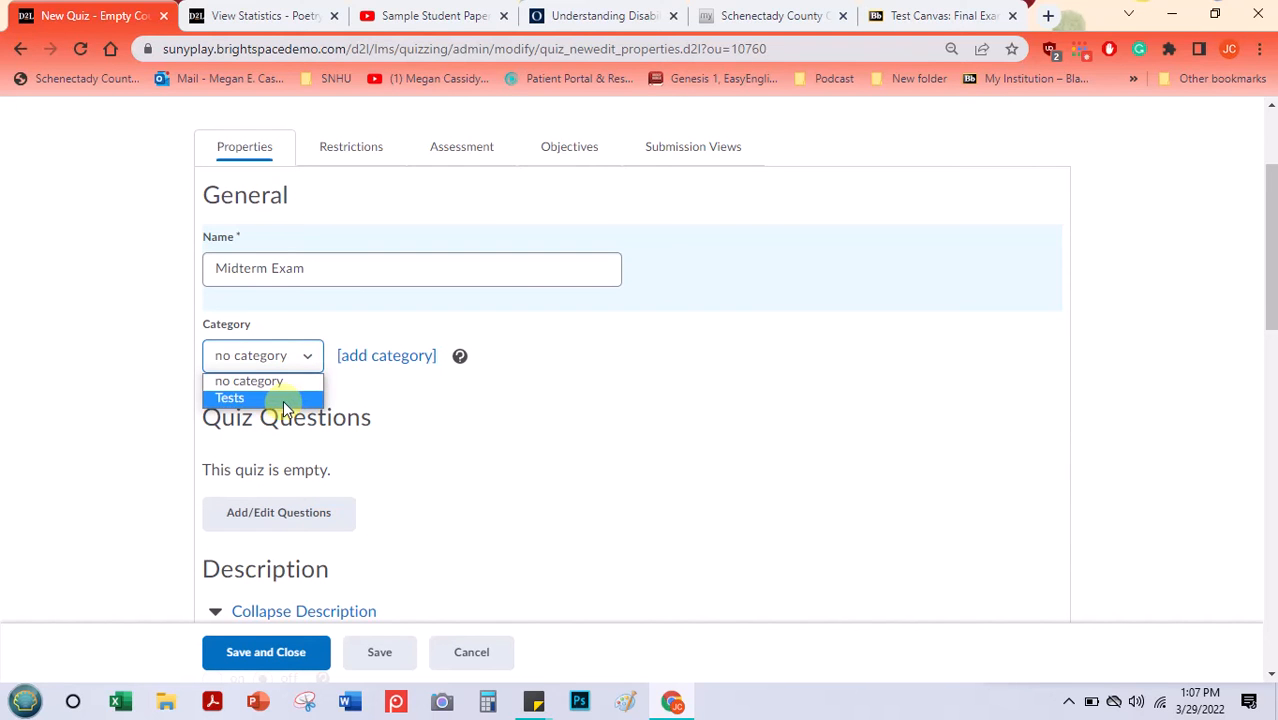
left_click(400, 358)
left_click(402, 357)
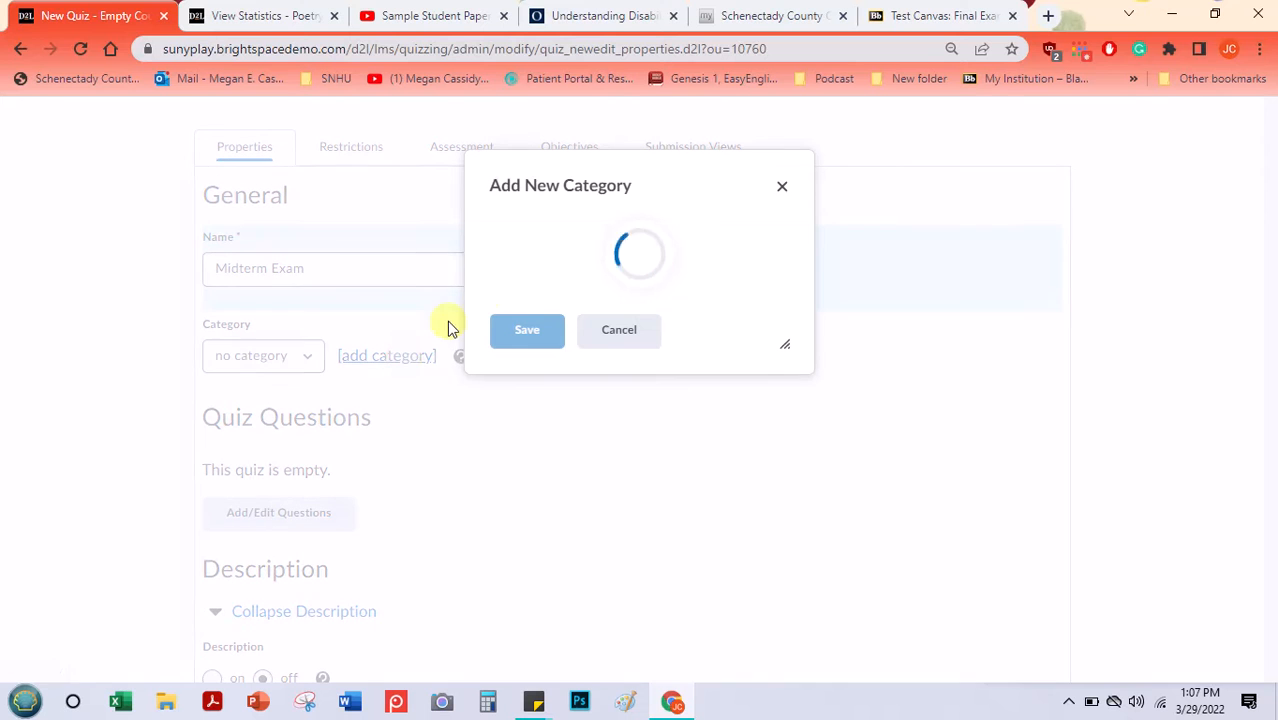
left_click(567, 265)
type("Quizzes")
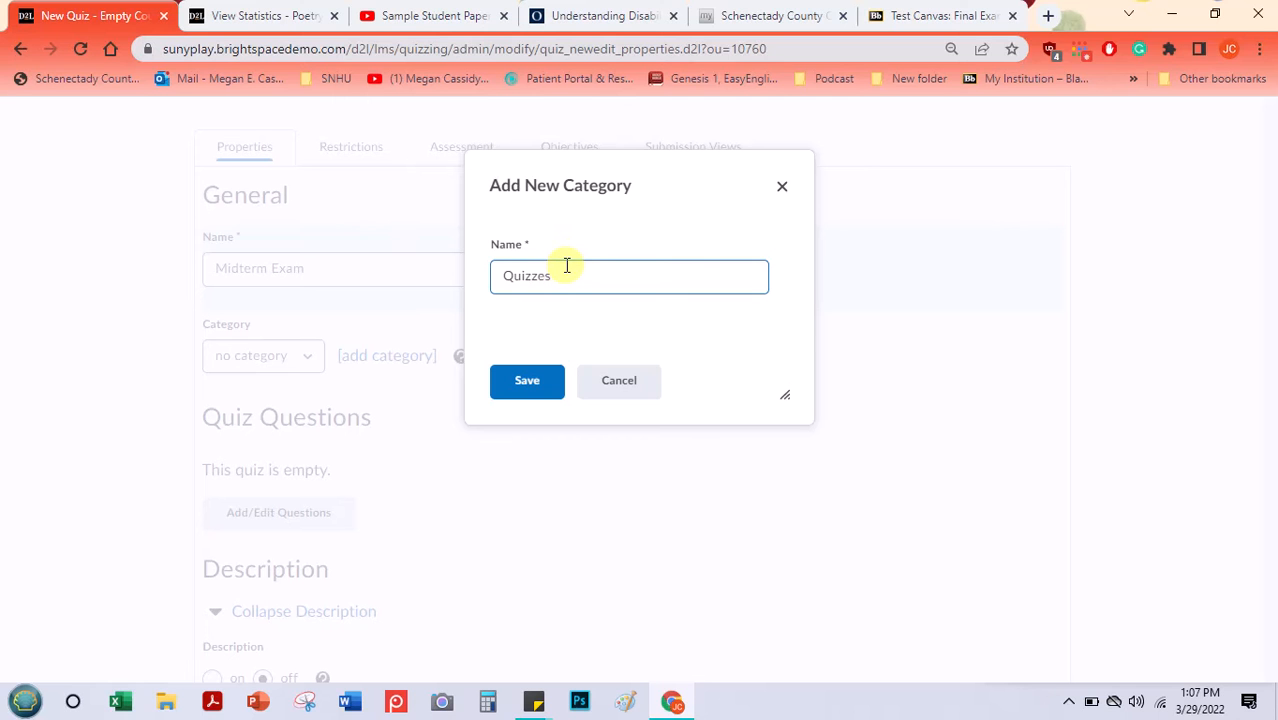
left_click(528, 388)
left_click(314, 355)
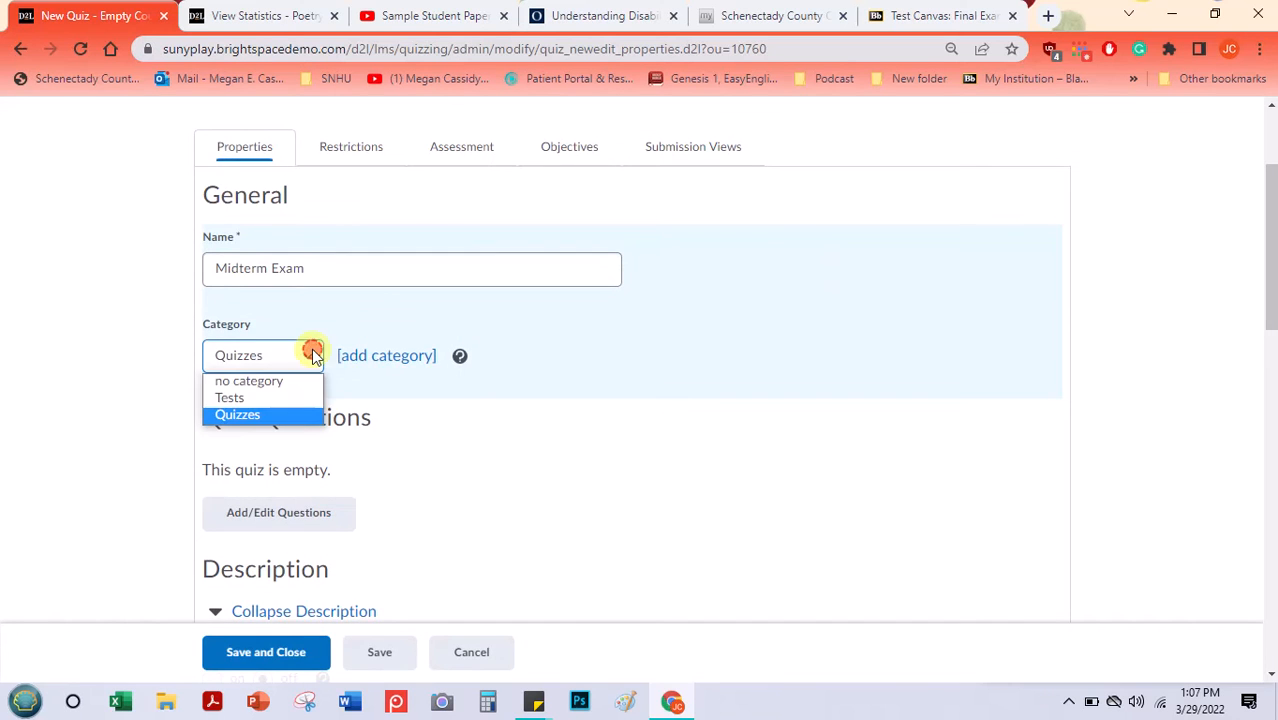
left_click(272, 397)
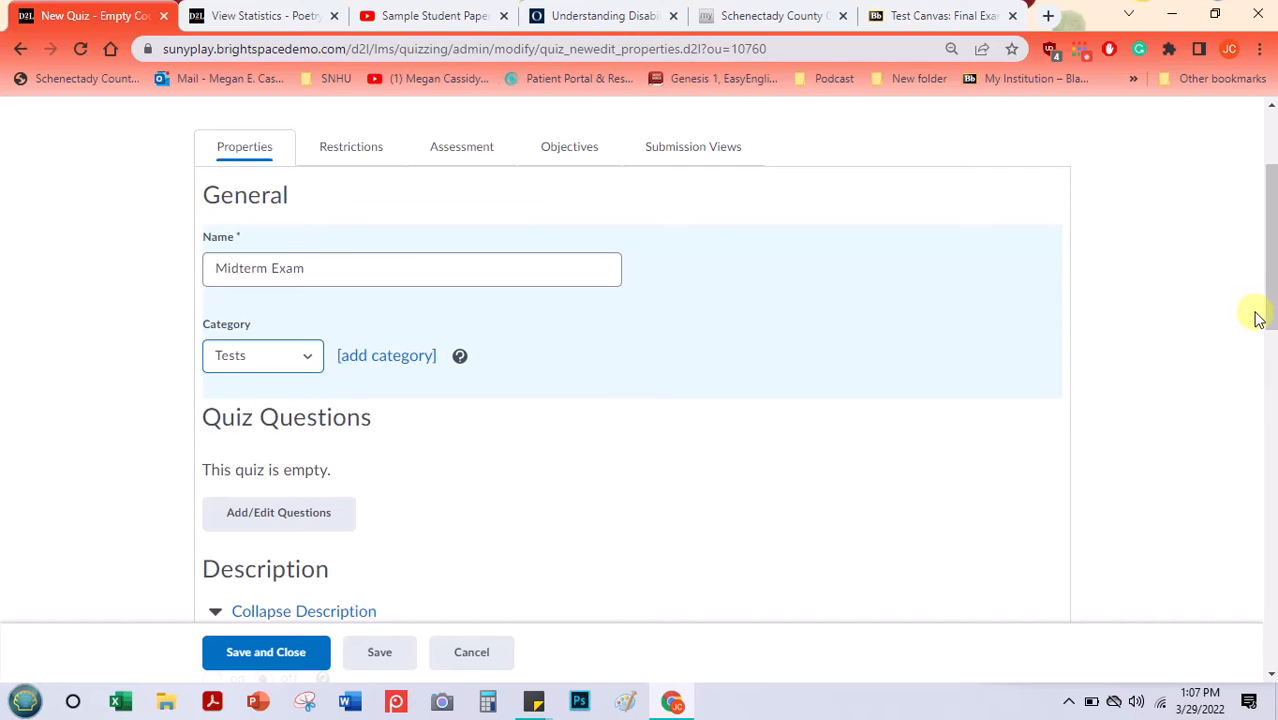
Turn on the quiz description and enter "This is the midterm exam for our course.".
left_click_drag(1270, 200, 1270, 258)
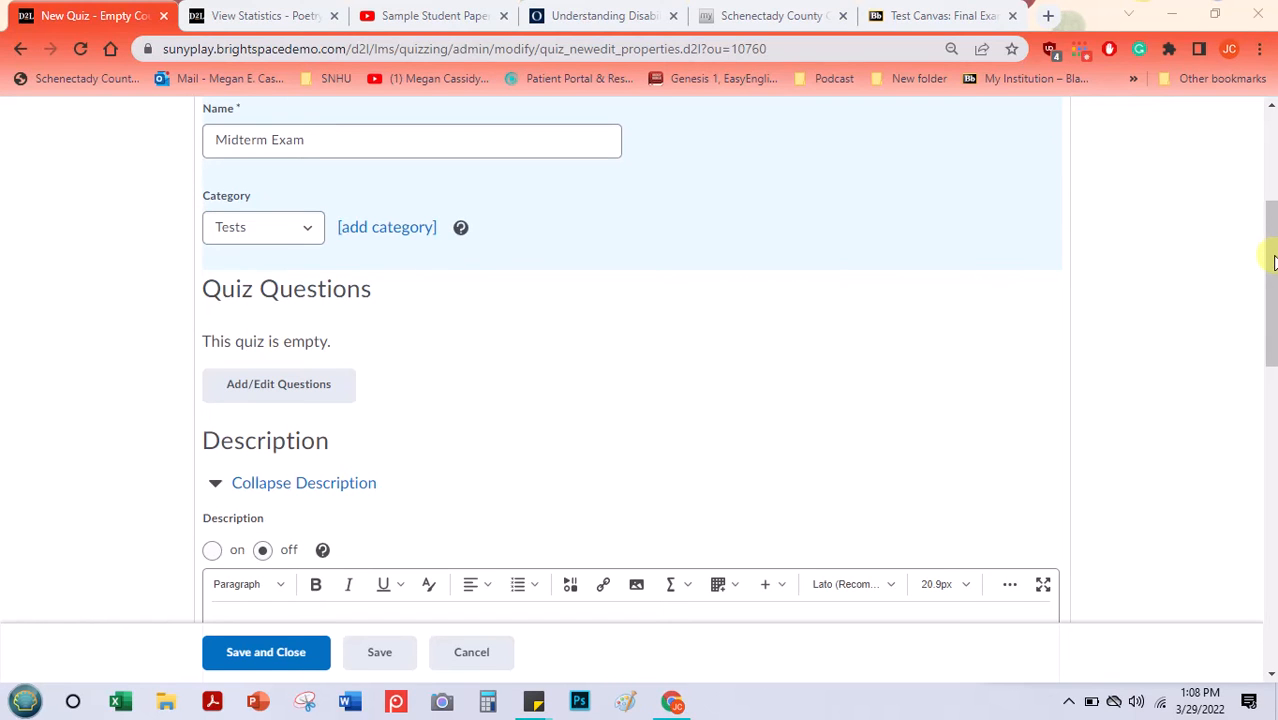
left_click_drag(1269, 257, 1262, 294)
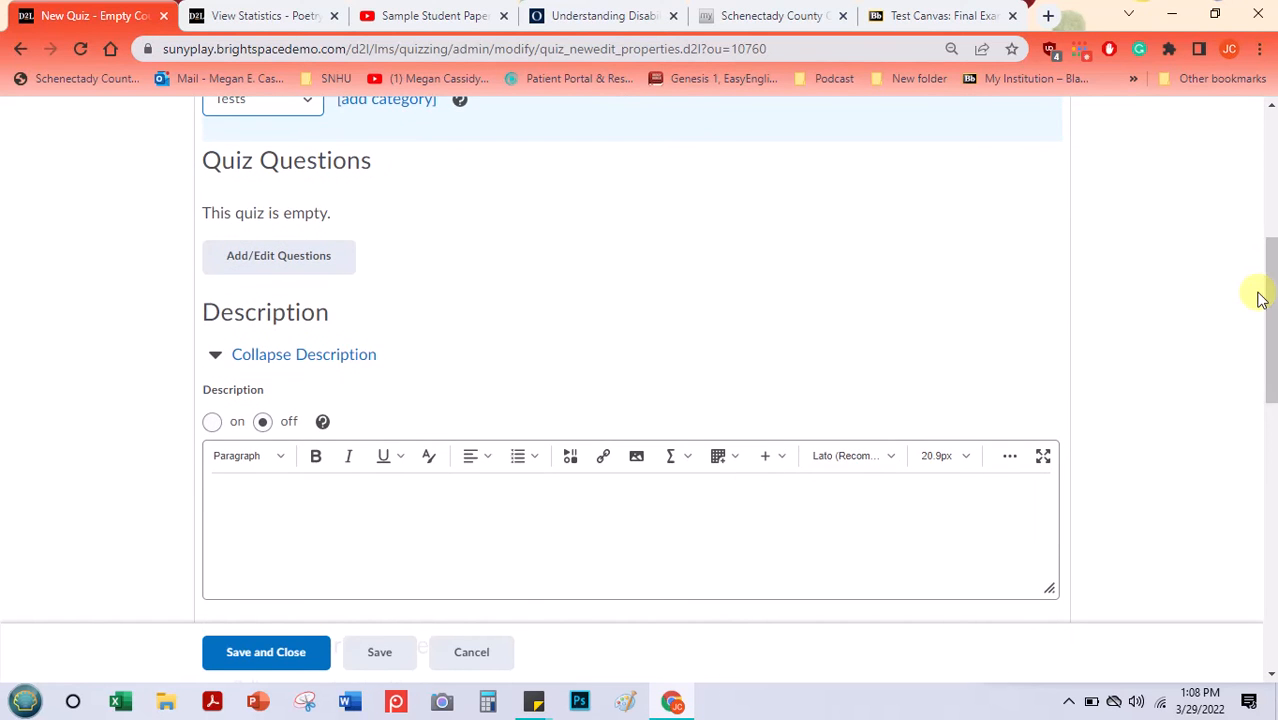
left_click(214, 424)
left_click(221, 489)
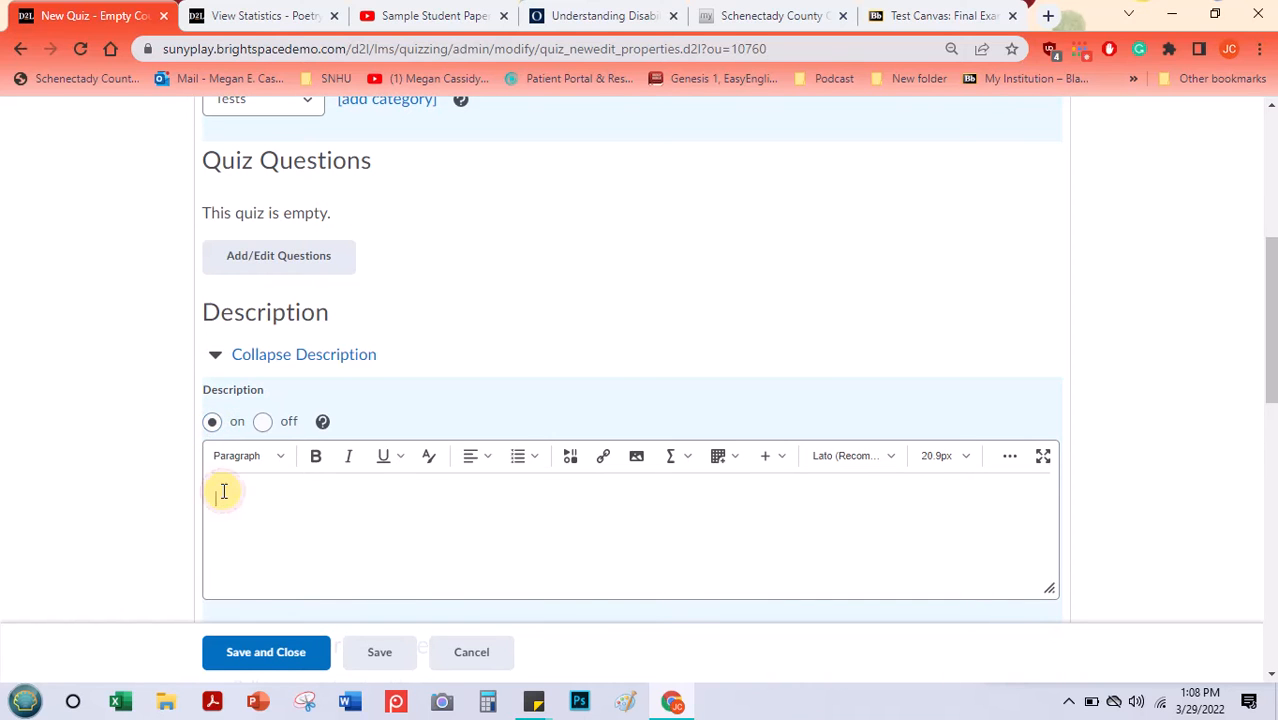
type("This is the ")
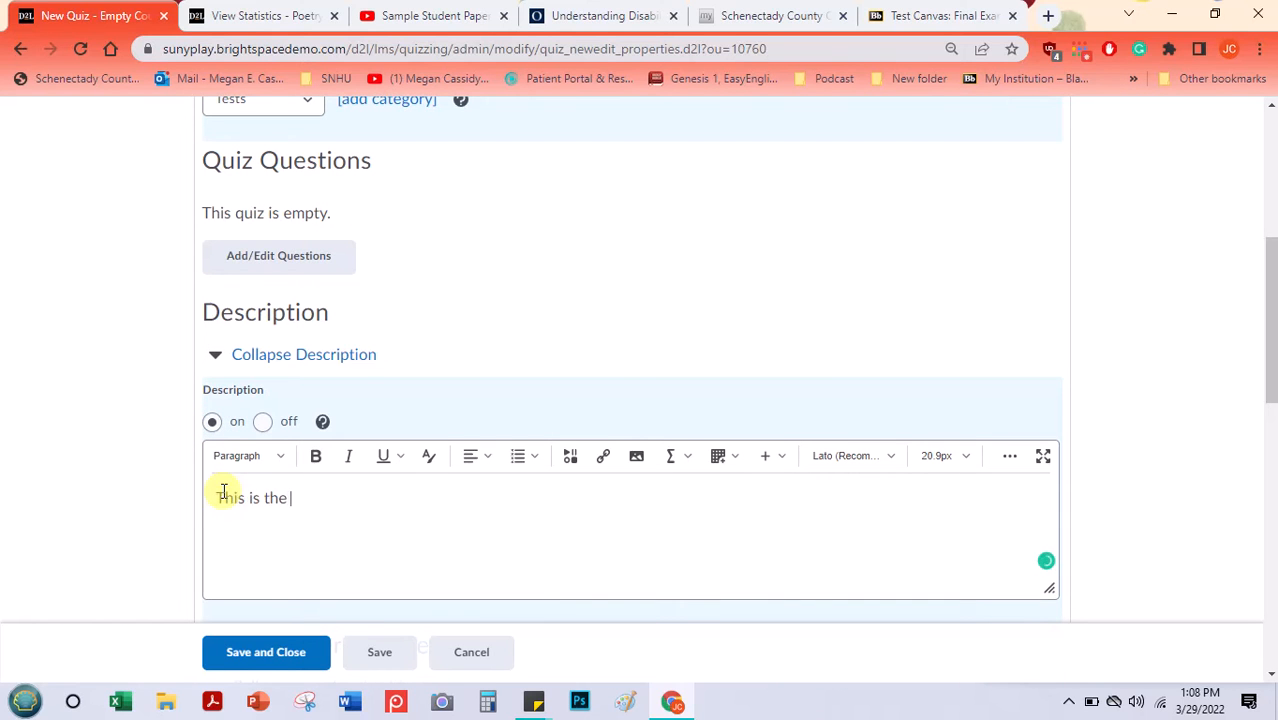
type("midterm exam for our course.")
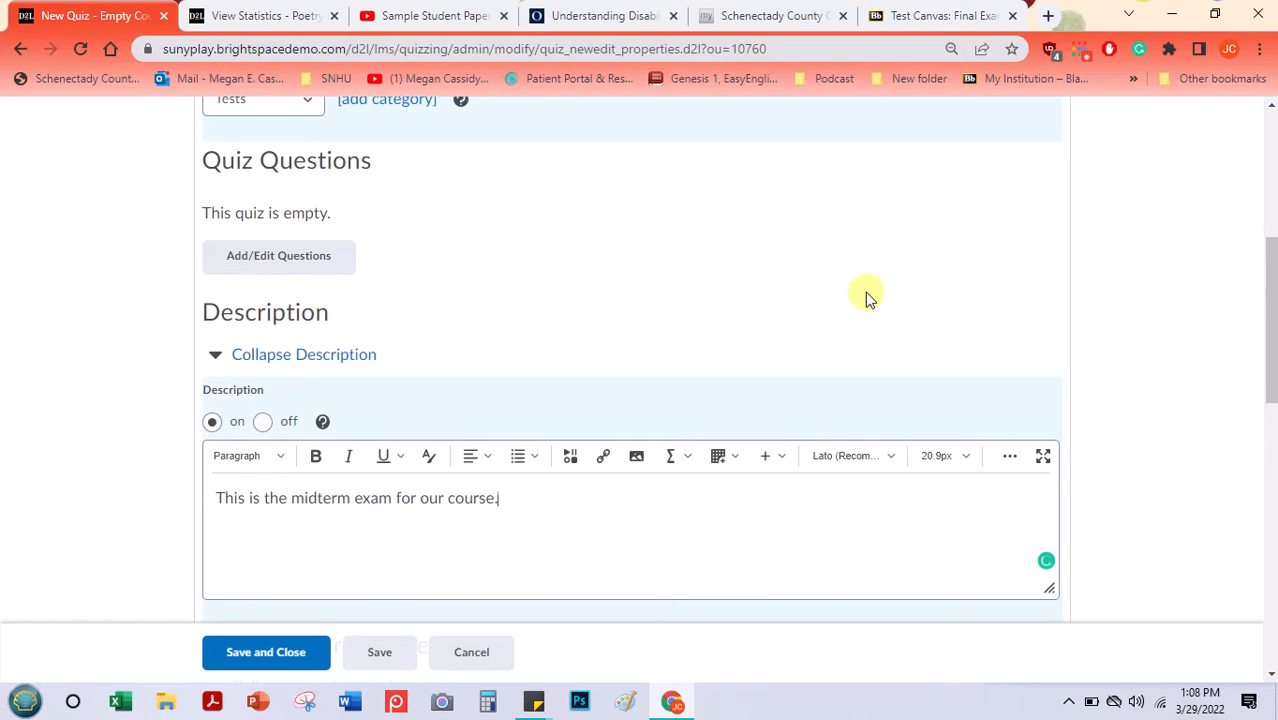
Open the Midterm Exam's restrictions settings at the due date and availability options.
left_click_drag(1271, 354, 1260, 218)
scroll(1255, 230, "down", 1)
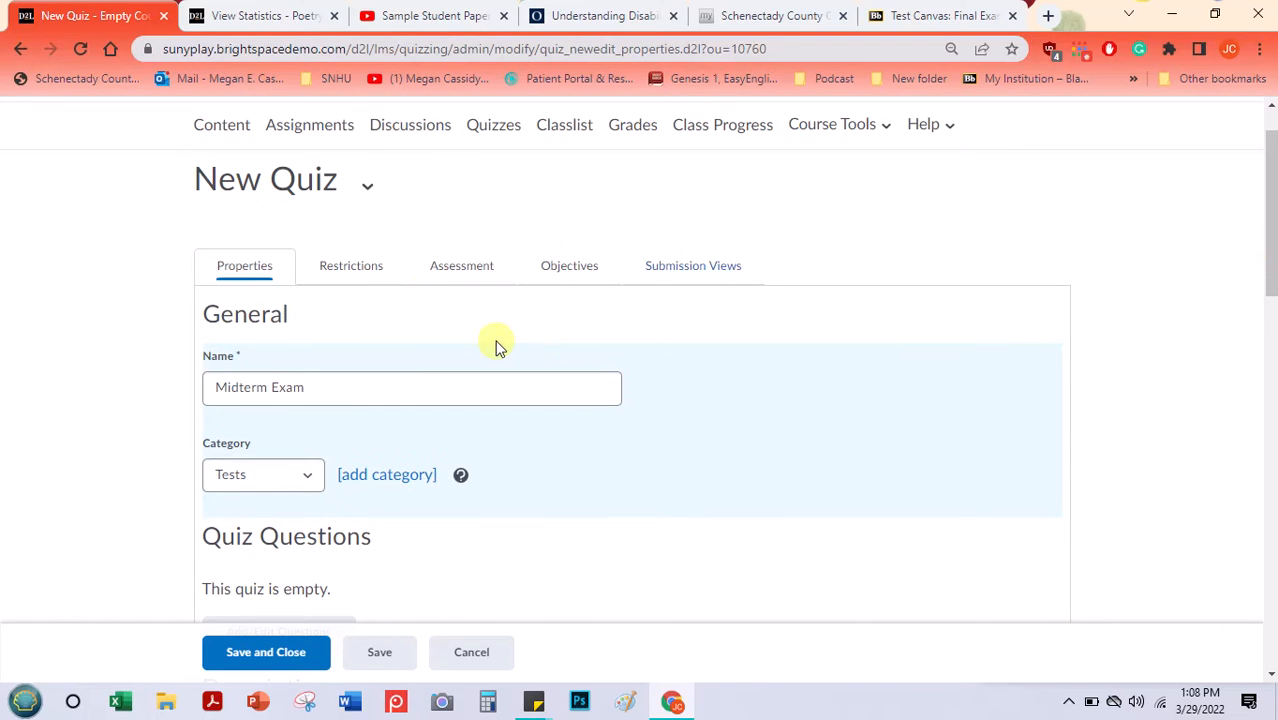
left_click(360, 270)
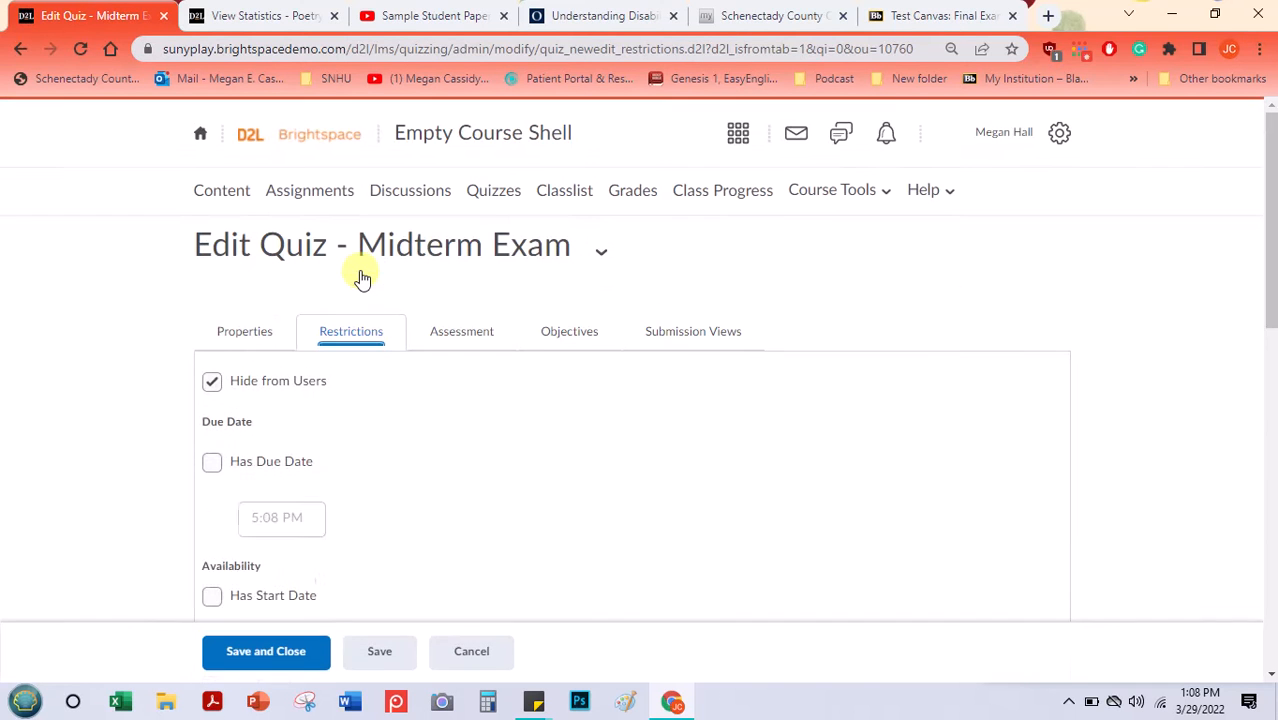
scroll(1265, 240, "down", 1)
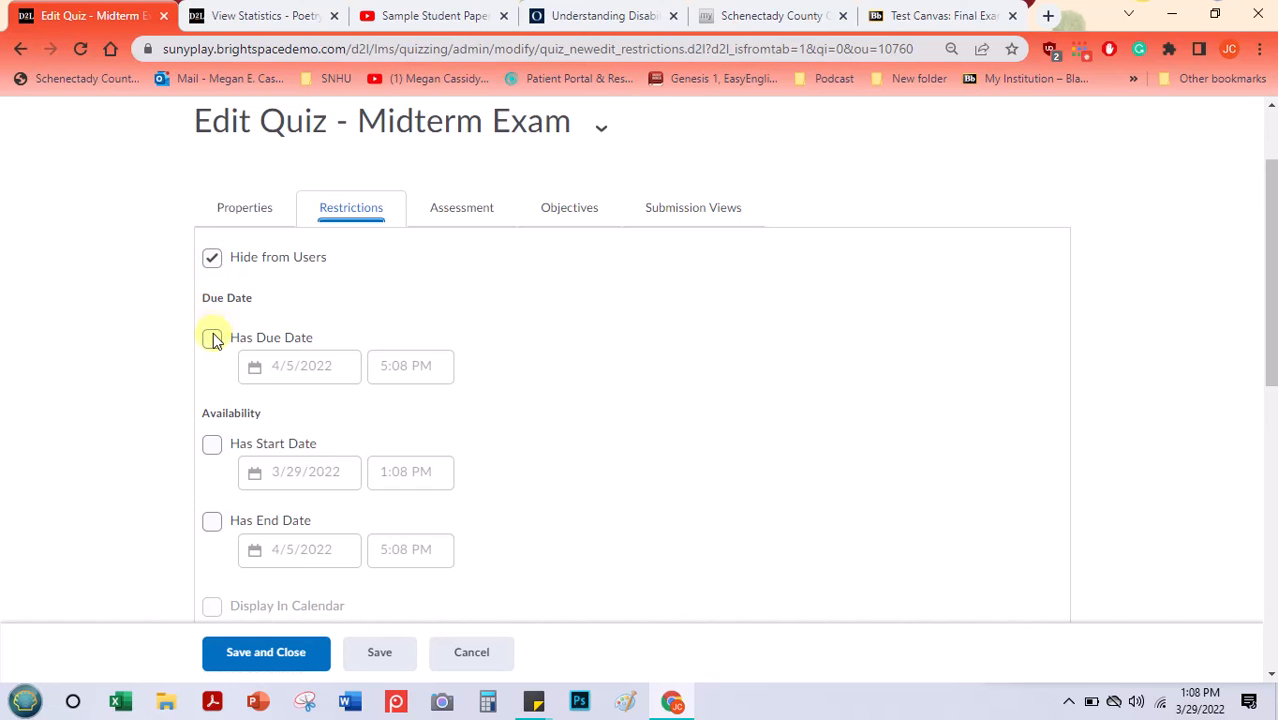
Turn the quiz's availability start date and end date on and back off.
left_click(211, 447)
left_click(211, 447)
left_click(211, 525)
left_click(211, 525)
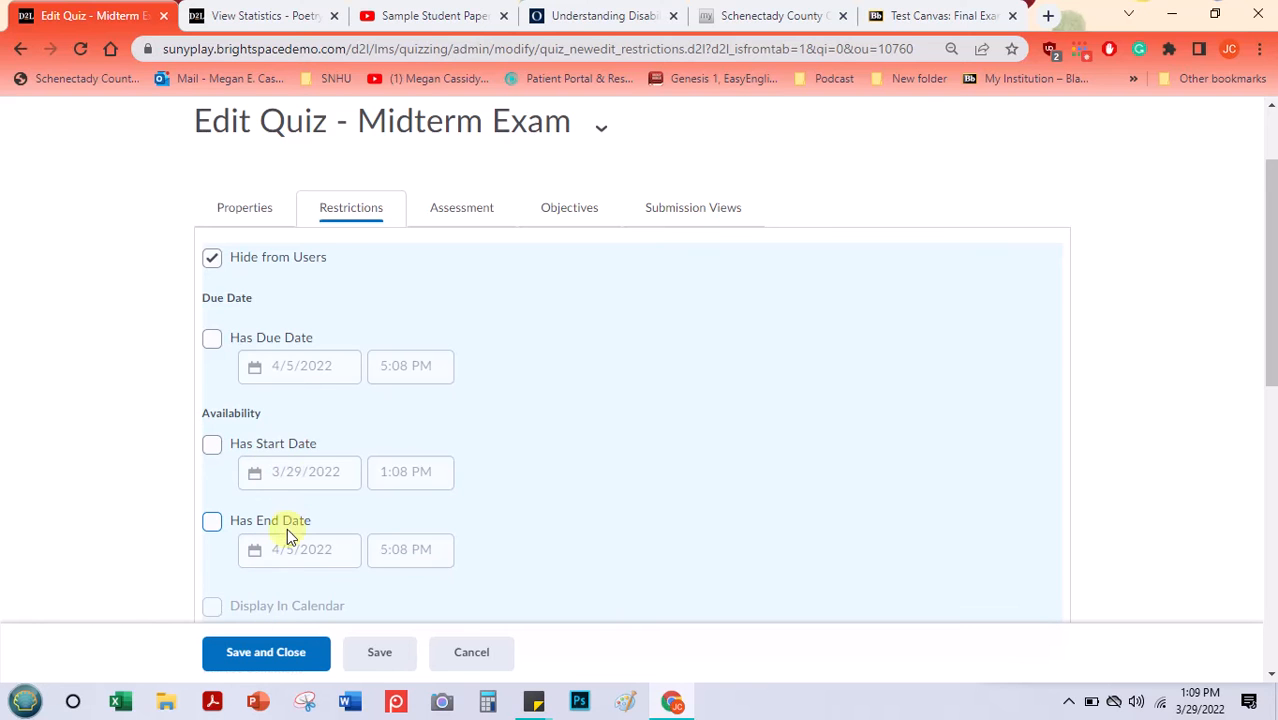
Make the quiz visible to users and set its due date to 4/10/2022 at 11:59 PM.
left_click(213, 259)
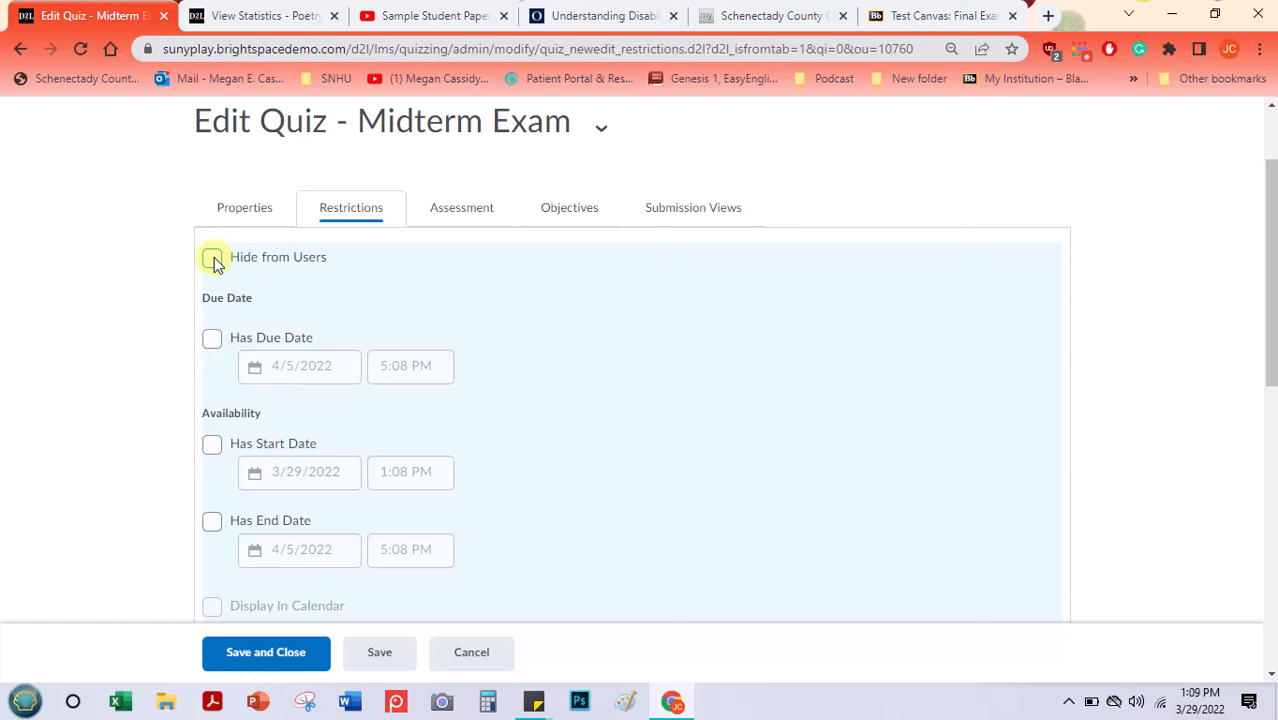
left_click(212, 339)
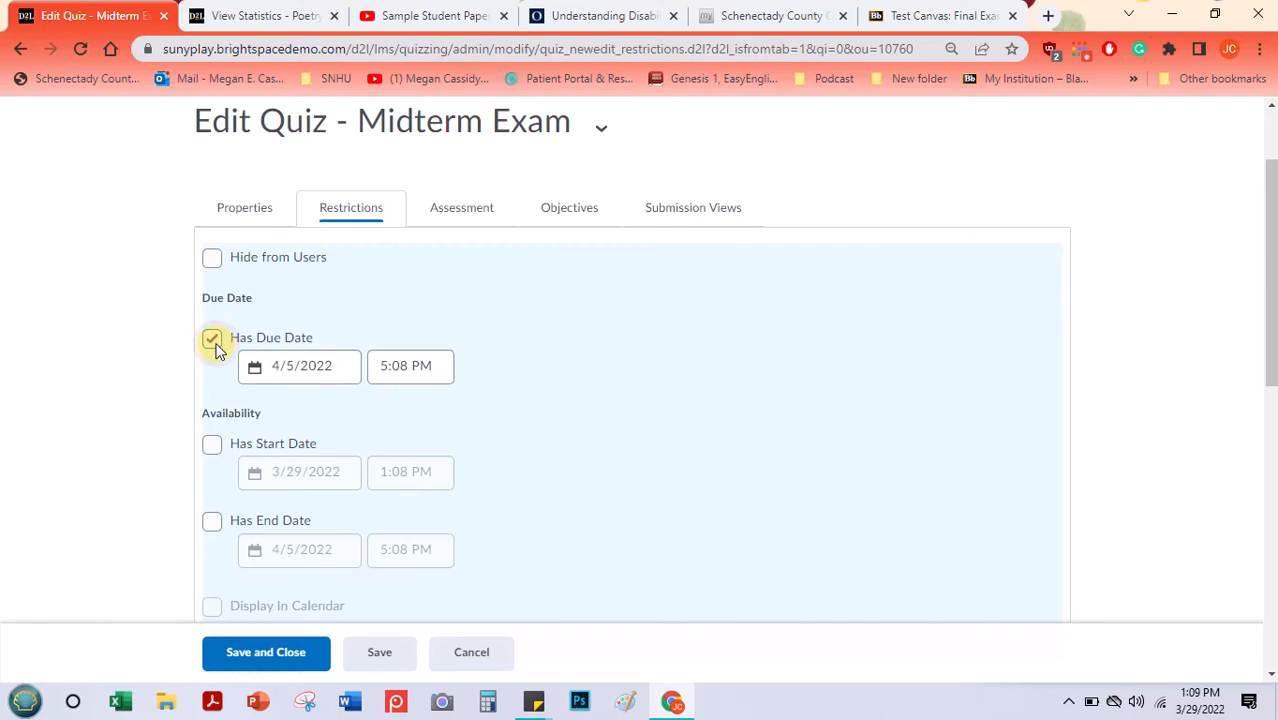
left_click(270, 368)
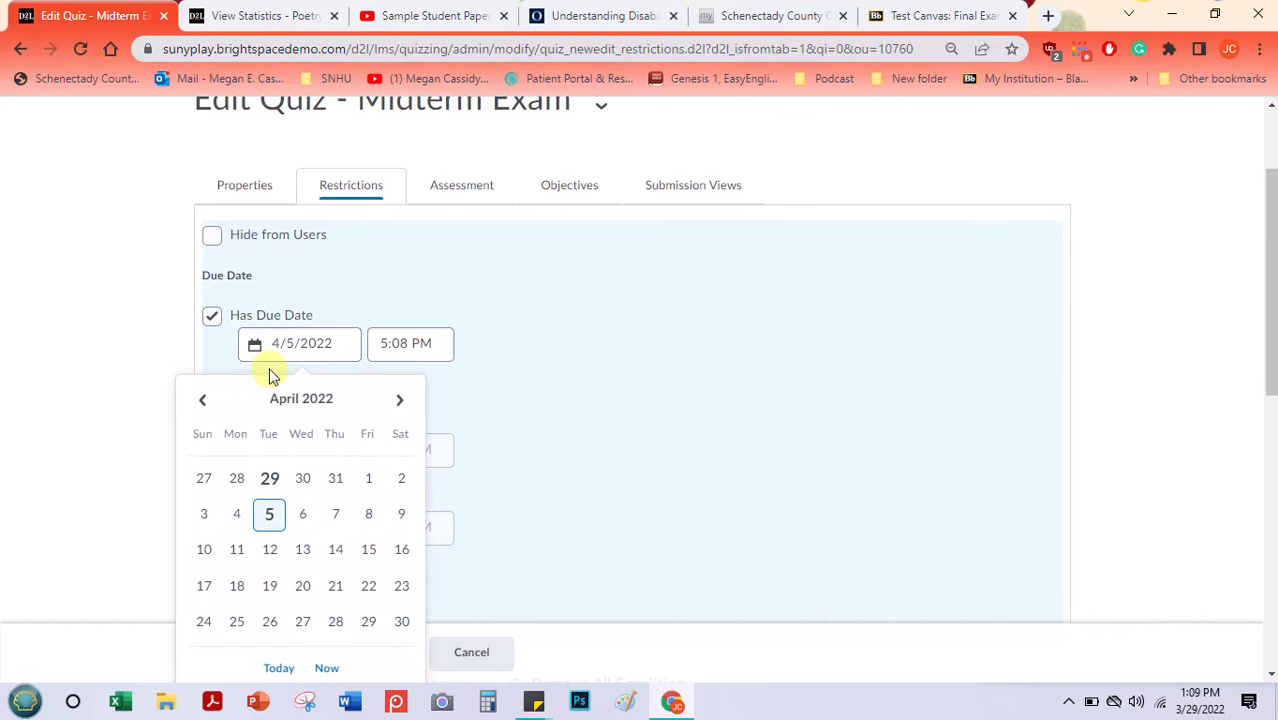
left_click(205, 551)
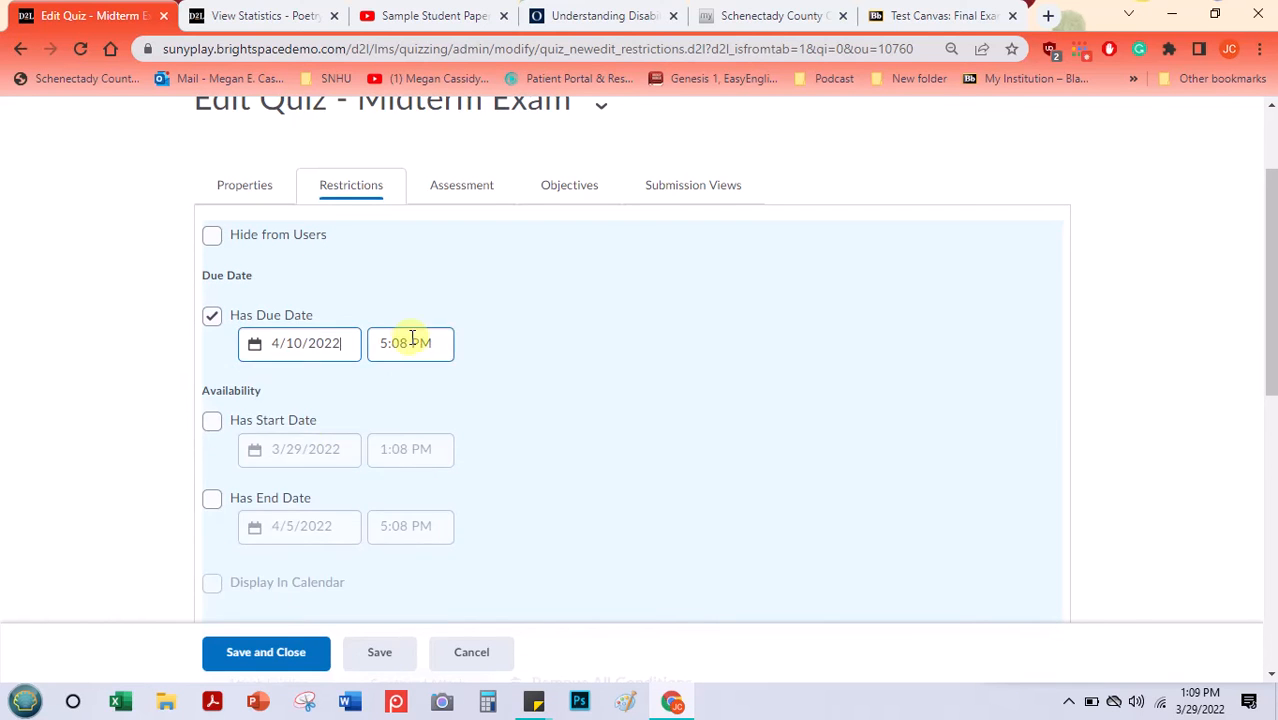
left_click(408, 340)
left_click_drag(490, 408, 484, 606)
left_click(441, 616)
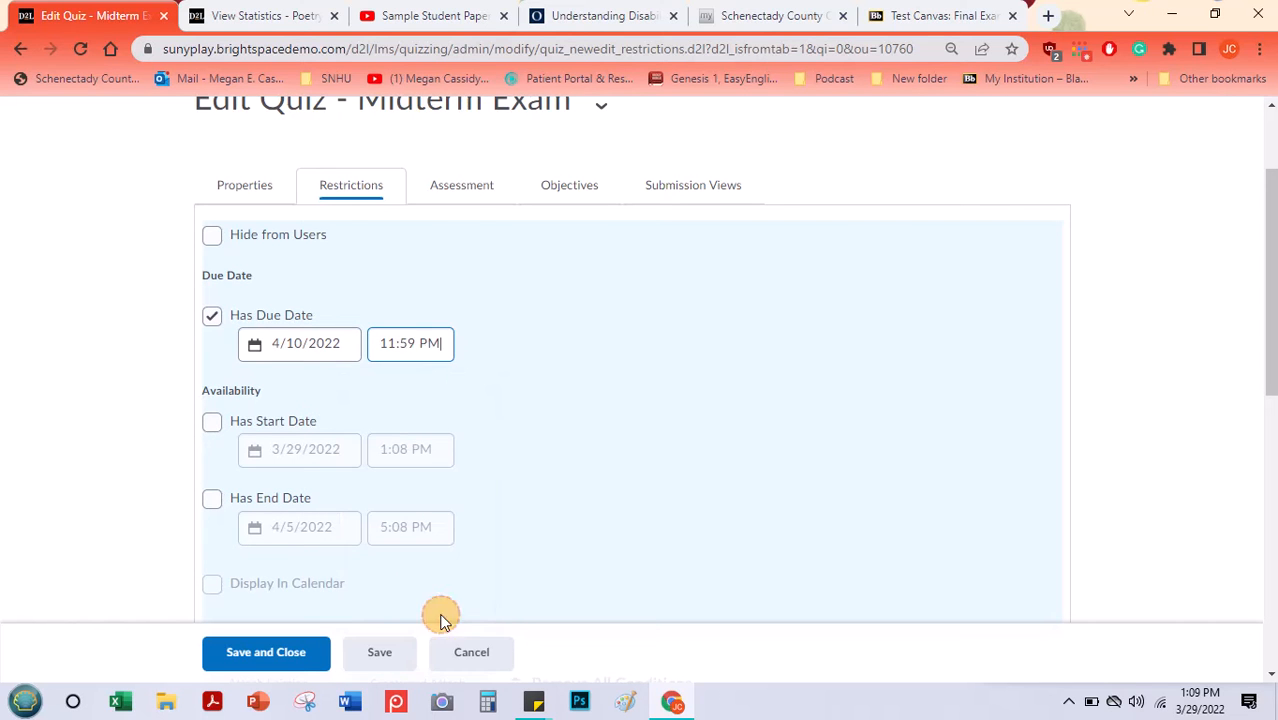
Switch the quiz timing to an enforced time limit and set the grace period to 10 minutes.
left_click_drag(1270, 300, 1232, 519)
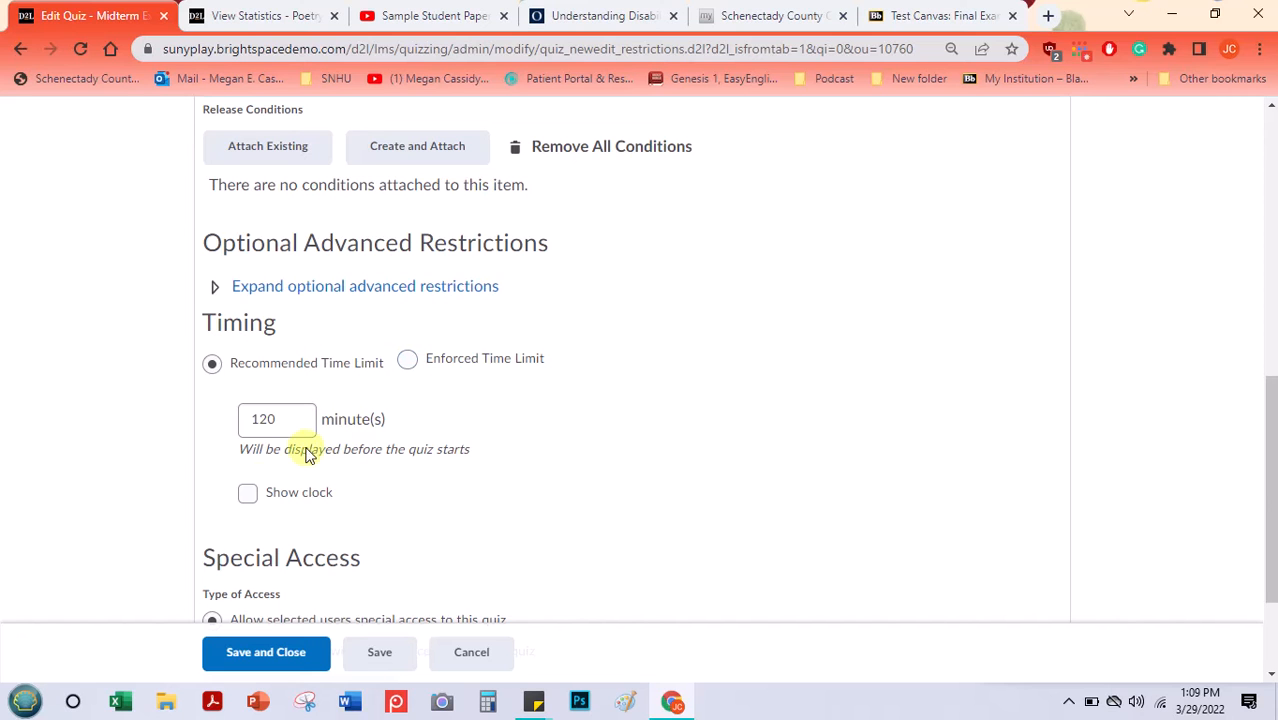
left_click(249, 494)
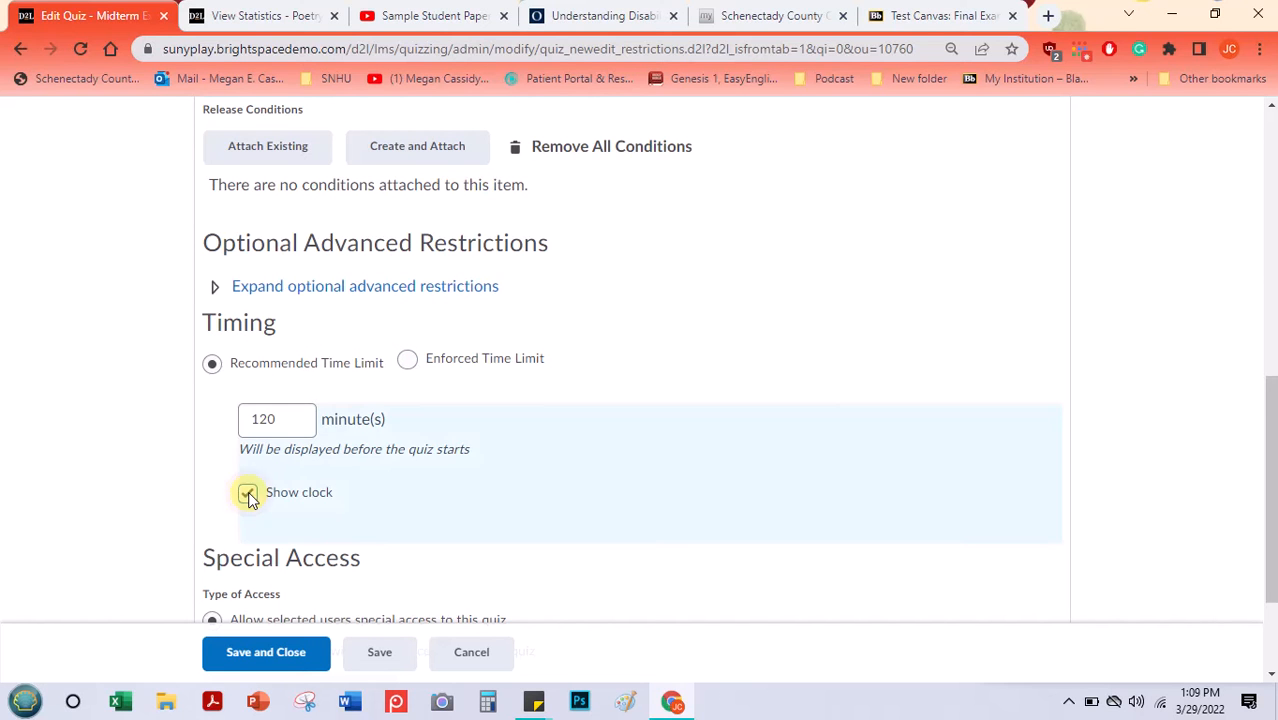
left_click(249, 494)
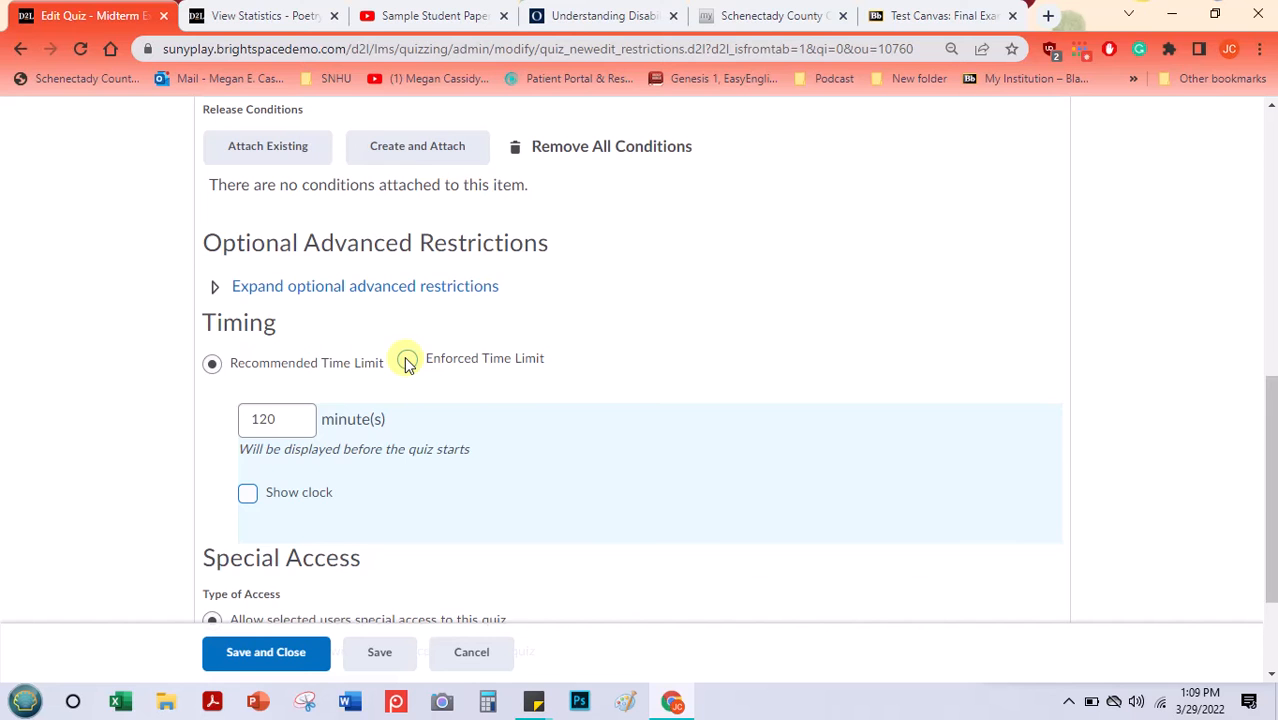
left_click(407, 361)
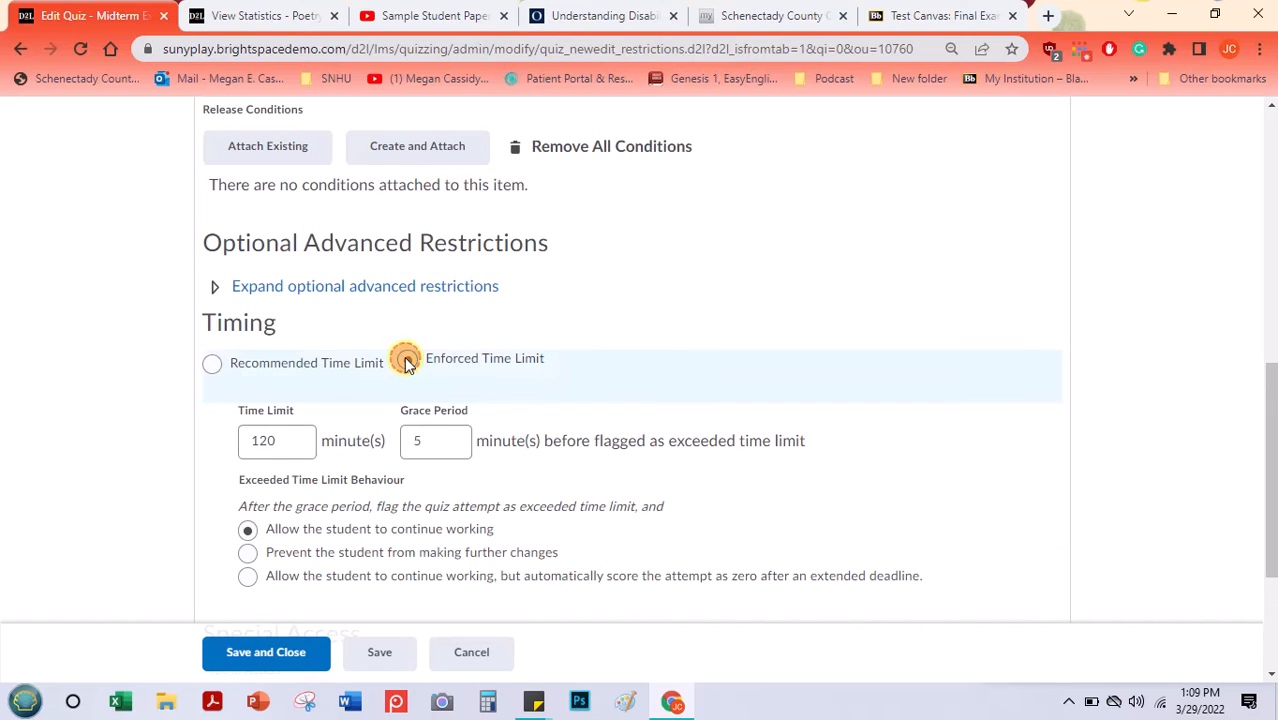
double_click(415, 440)
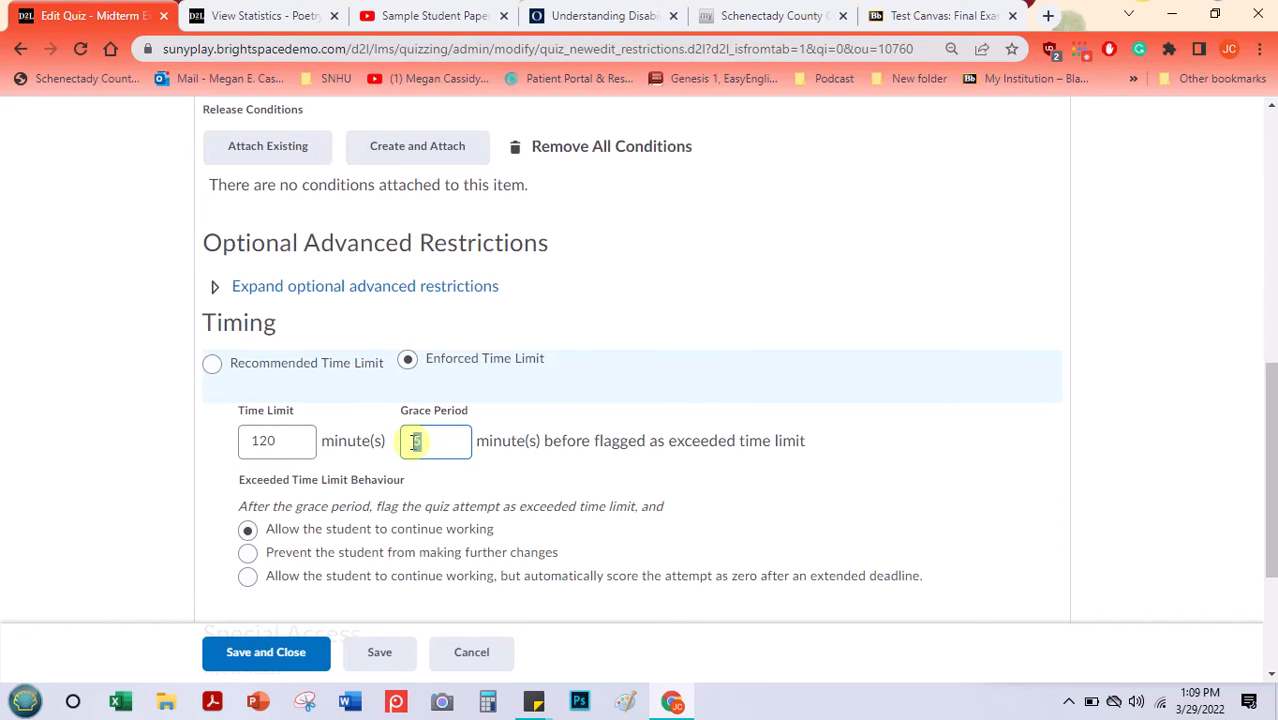
type("10")
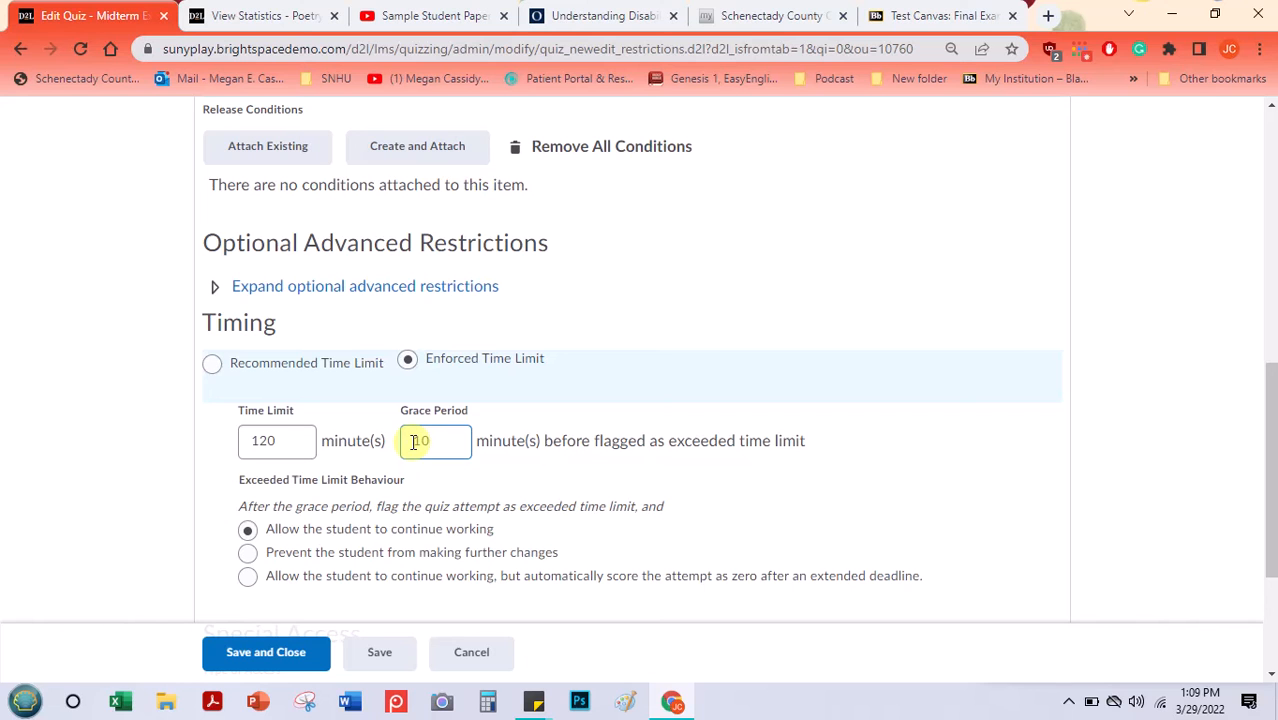
left_click(380, 538)
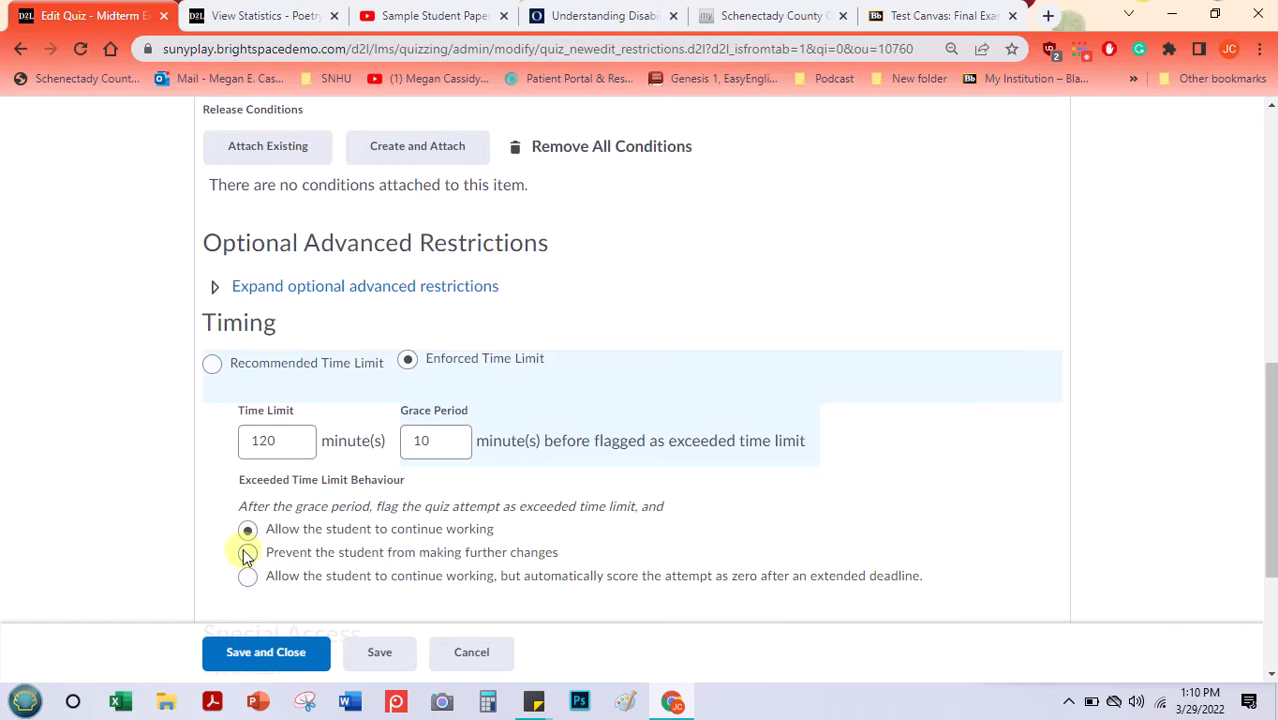
Try the other exceeded time limit behaviours, including automatic zero scoring, and return to allowing the student to continue working.
left_click_drag(537, 583, 891, 591)
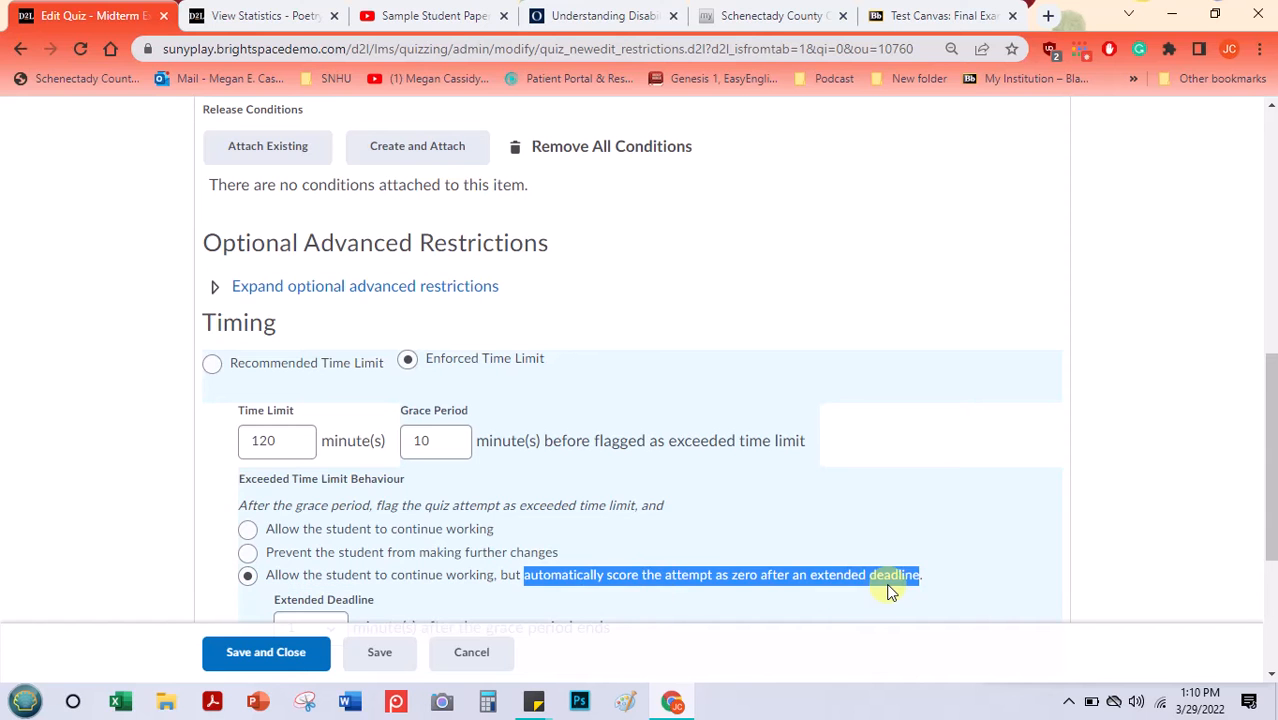
left_click(888, 588)
left_click_drag(1268, 381, 1266, 472)
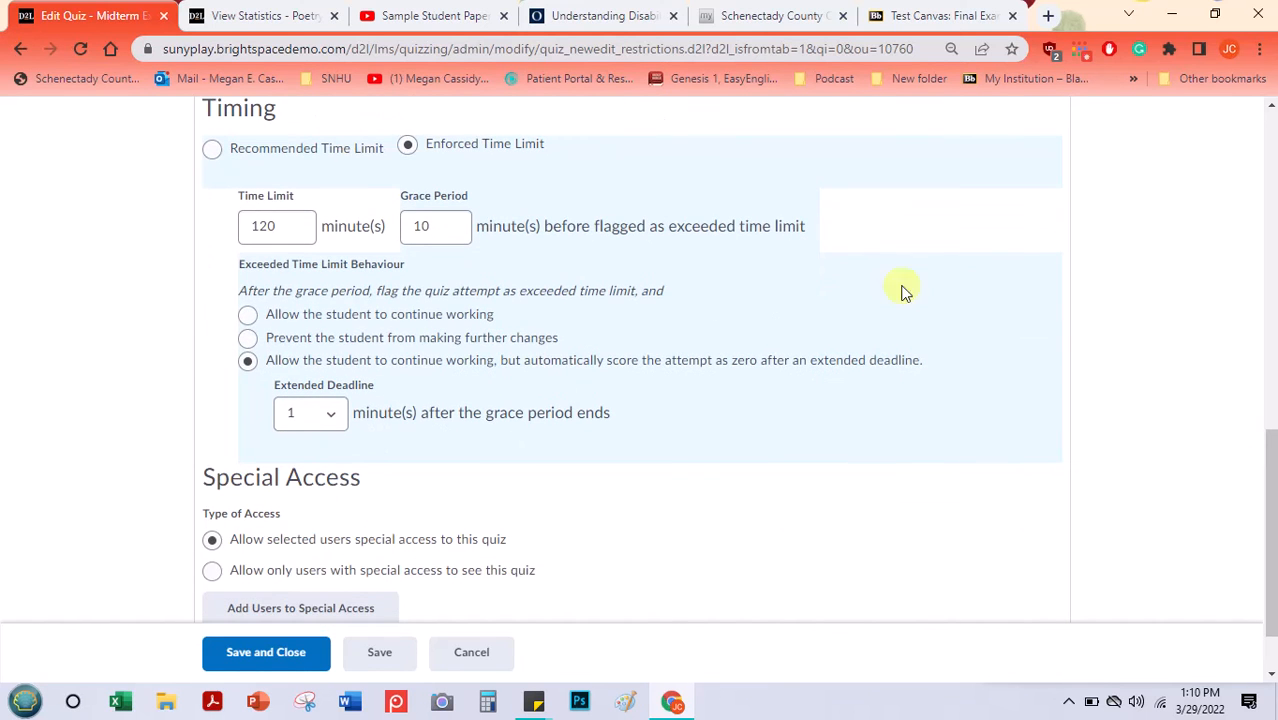
left_click(249, 317)
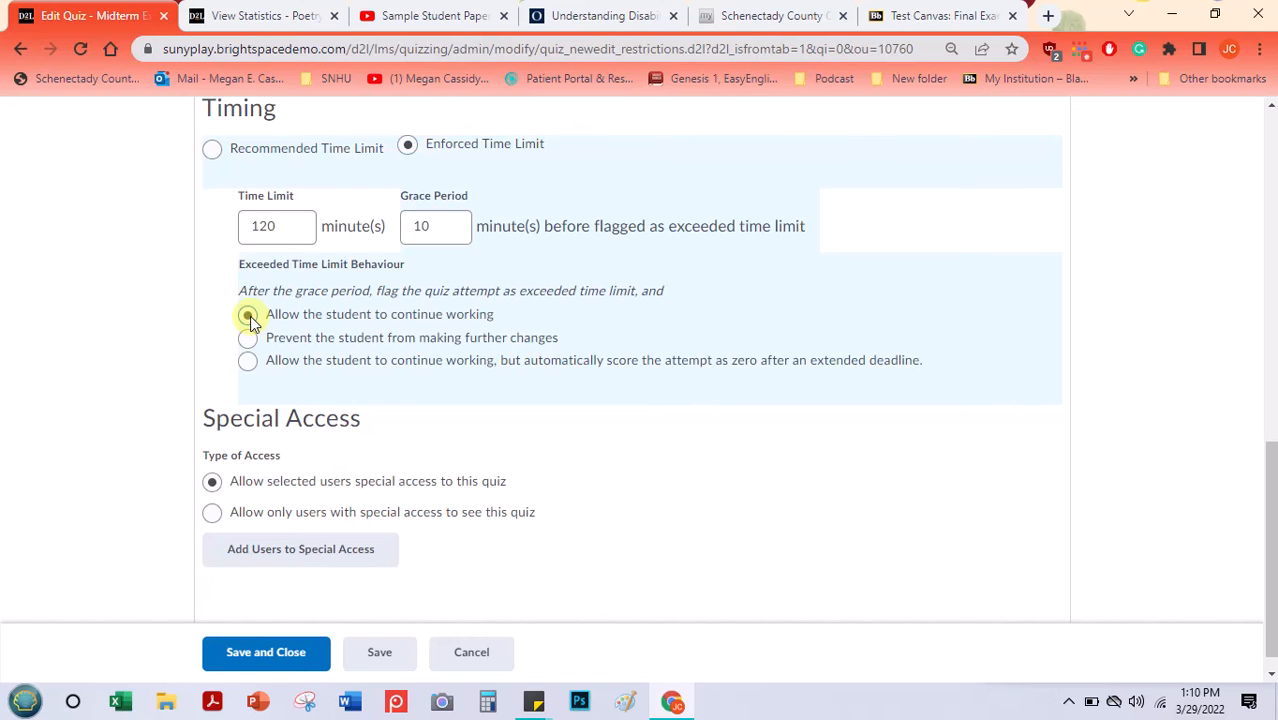
left_click(248, 338)
left_click(248, 316)
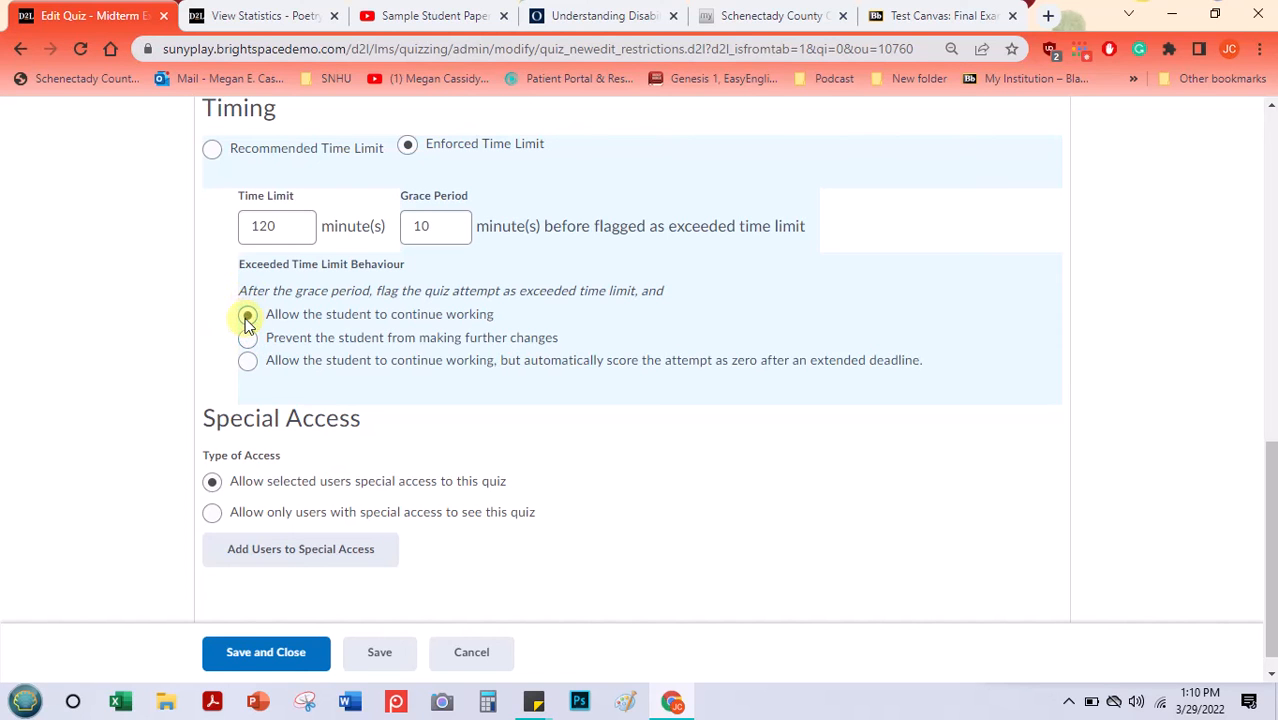
Open the quiz's assessment settings and turn on auto-publishing of attempt results immediately upon completion.
left_click_drag(1272, 592, 1273, 632)
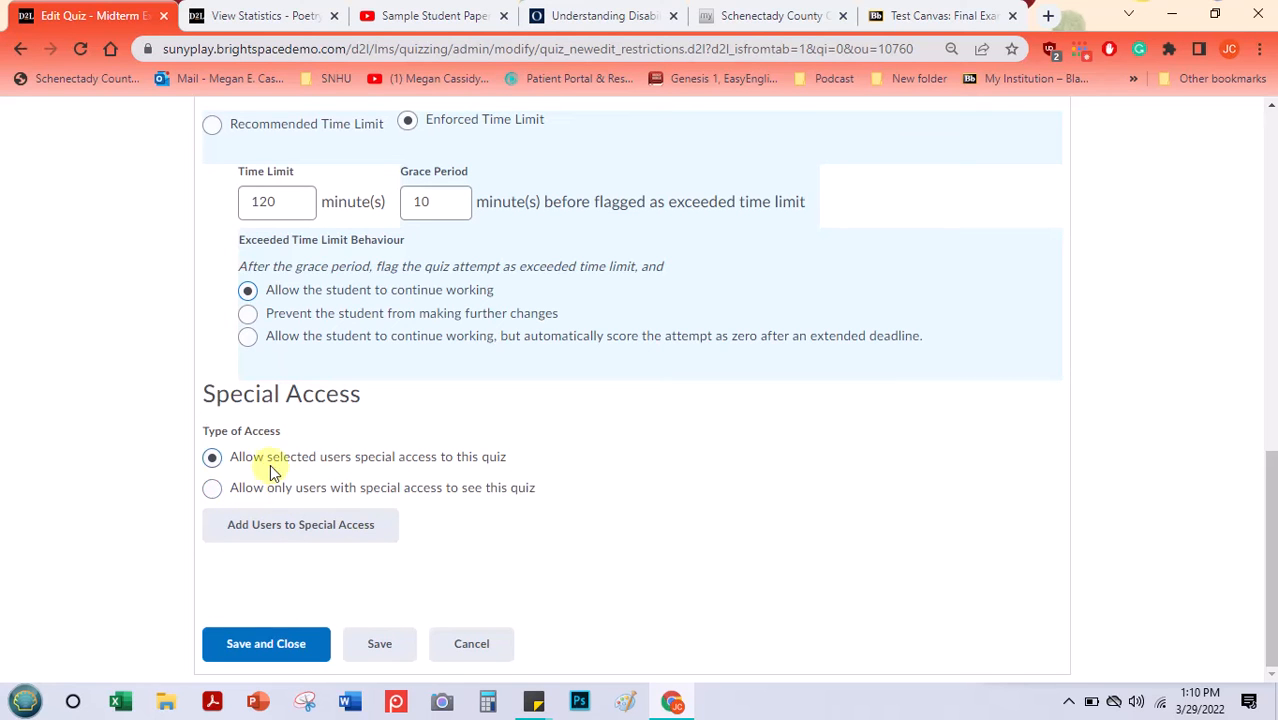
left_click_drag(1268, 540, 1258, 175)
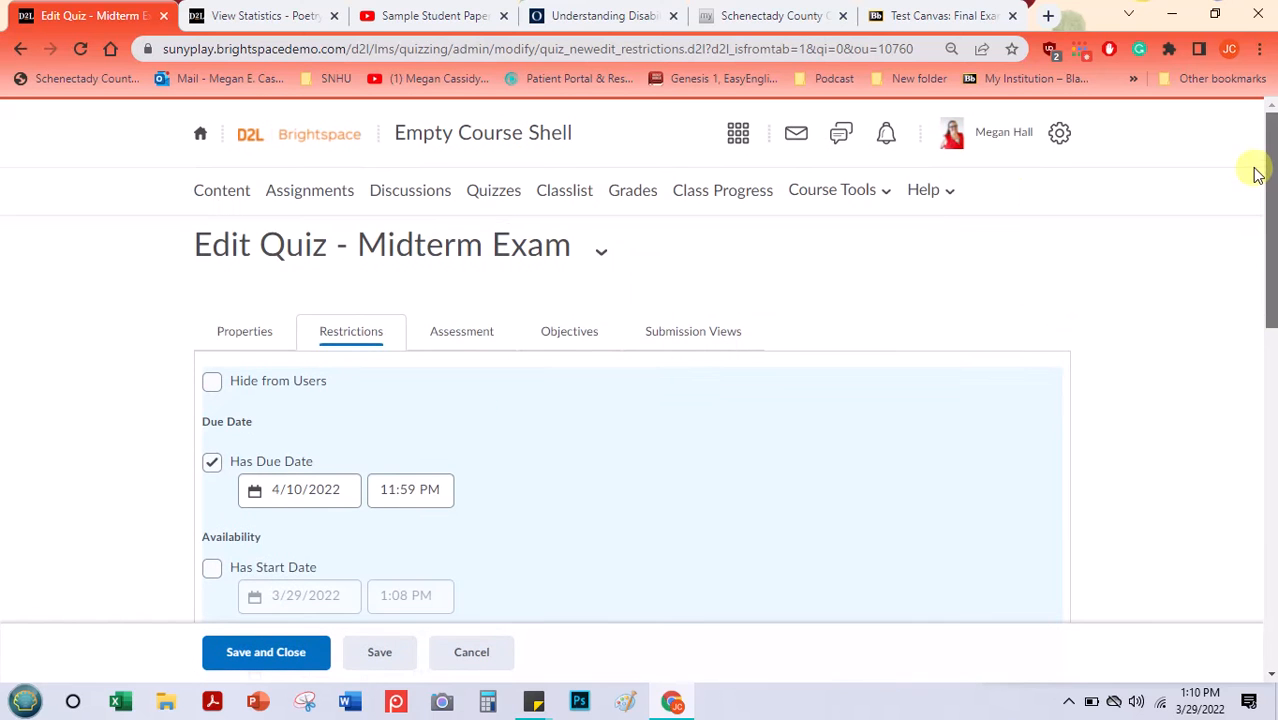
left_click(459, 335)
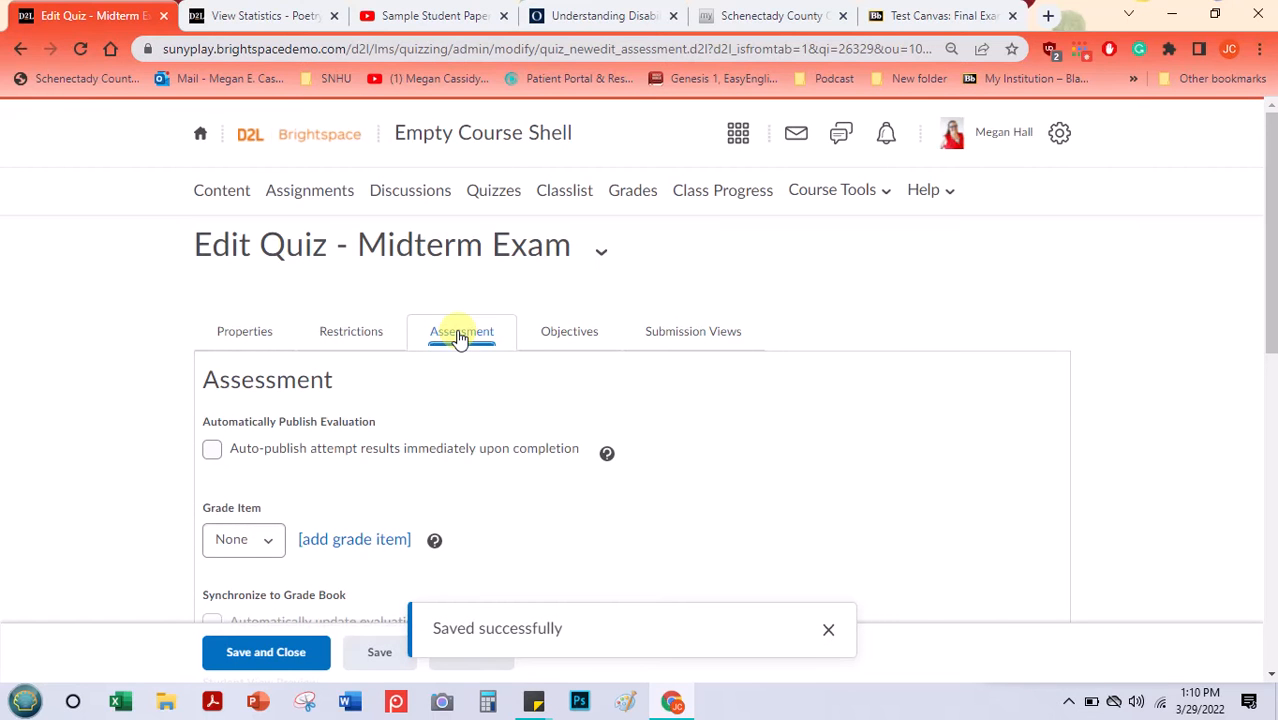
left_click_drag(1270, 210, 1270, 286)
left_click(212, 243)
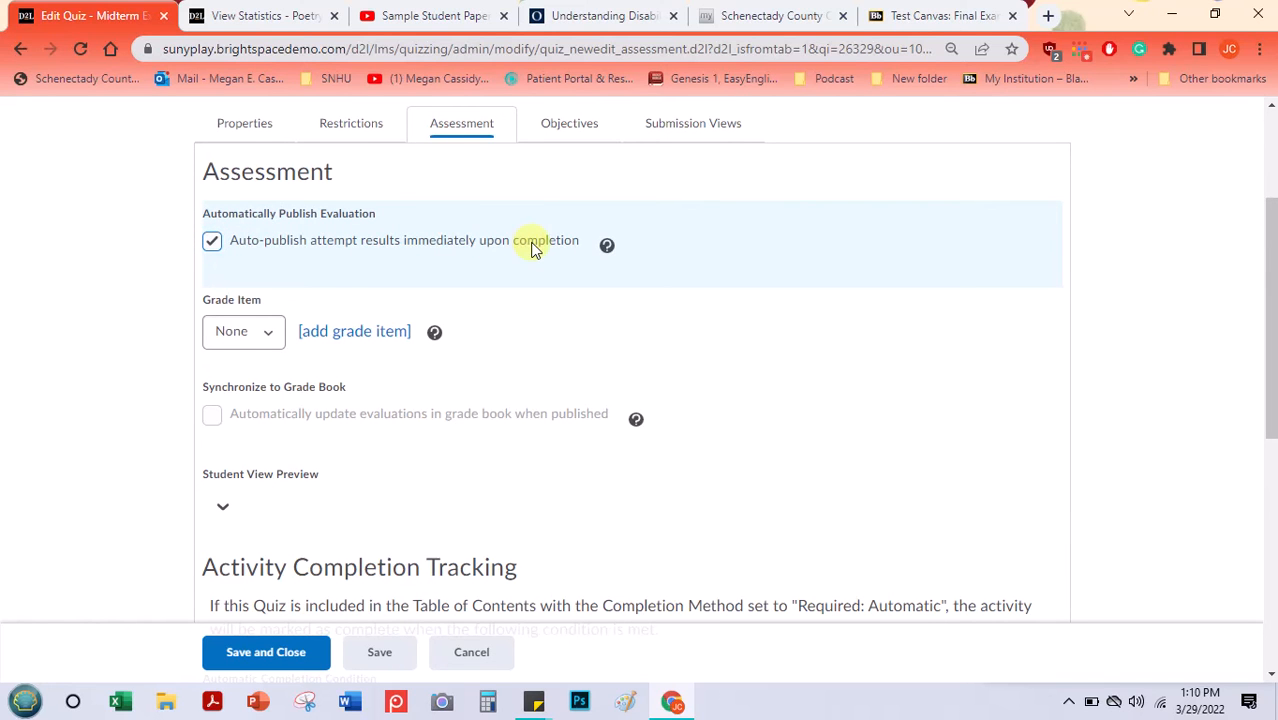
Start a new grade item for the quiz with "Midterm" as both its name and short name, leaving the category at None.
left_click(342, 340)
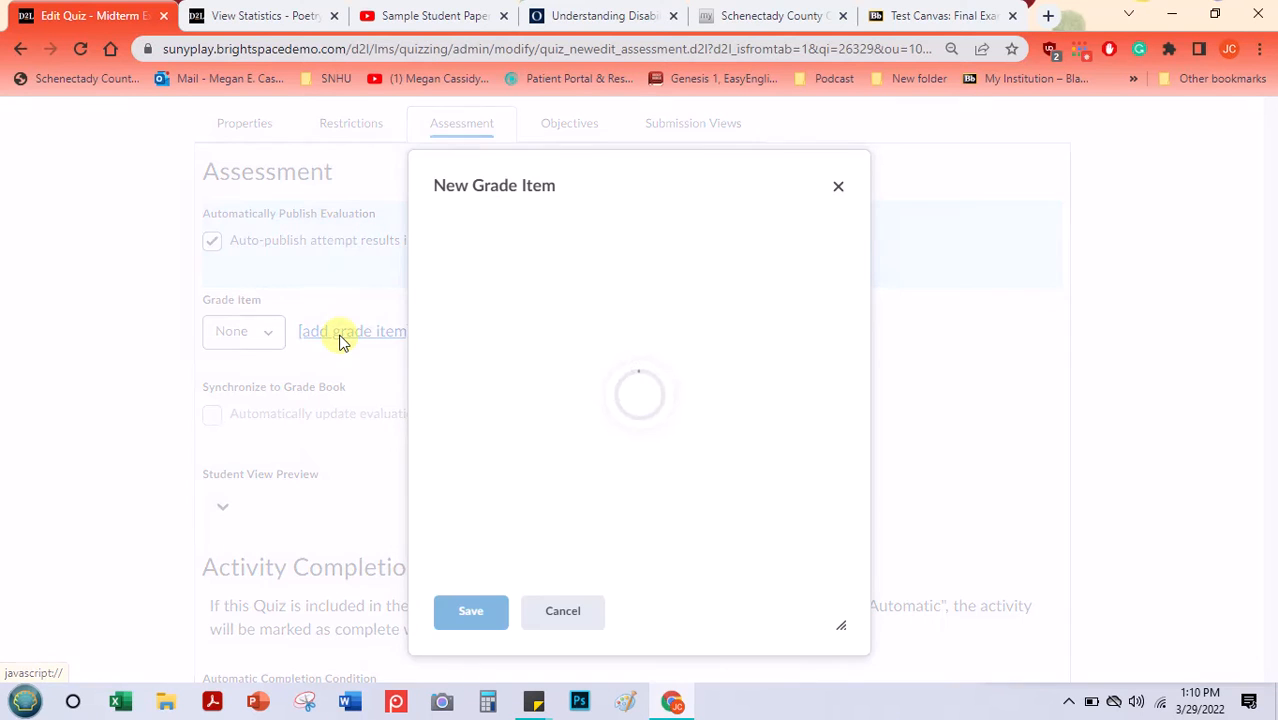
left_click(480, 385)
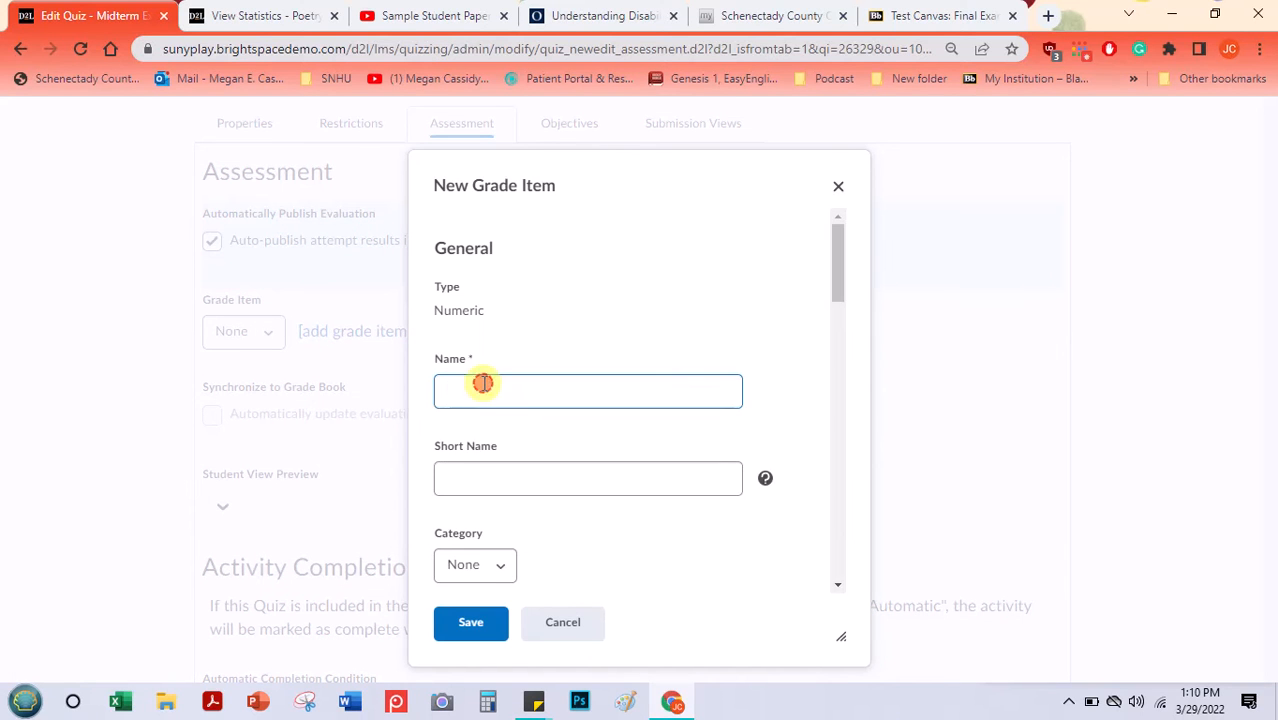
type("Midterm")
double_click(483, 385)
key("ctrl+c")
left_click(503, 472)
key("ctrl+v")
left_click(499, 566)
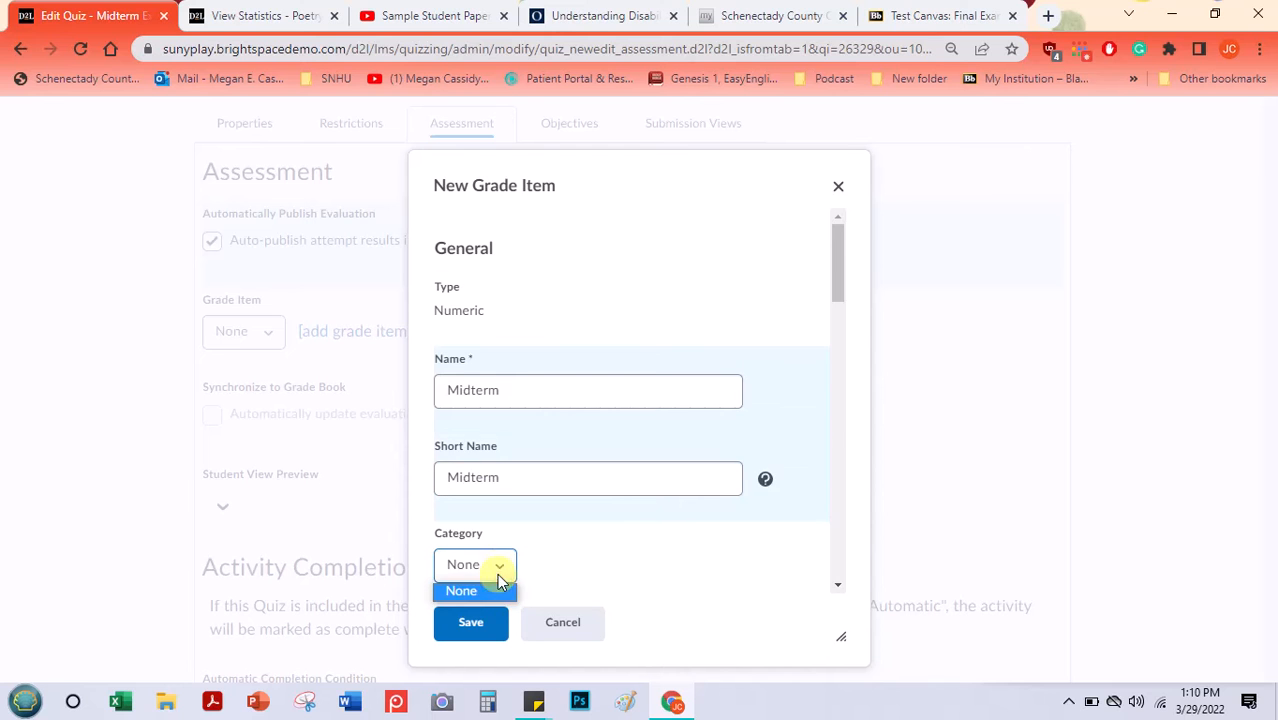
left_click(836, 306)
Leave the grade item's description empty and set its maximum points to 50.
left_click_drag(836, 306, 822, 374)
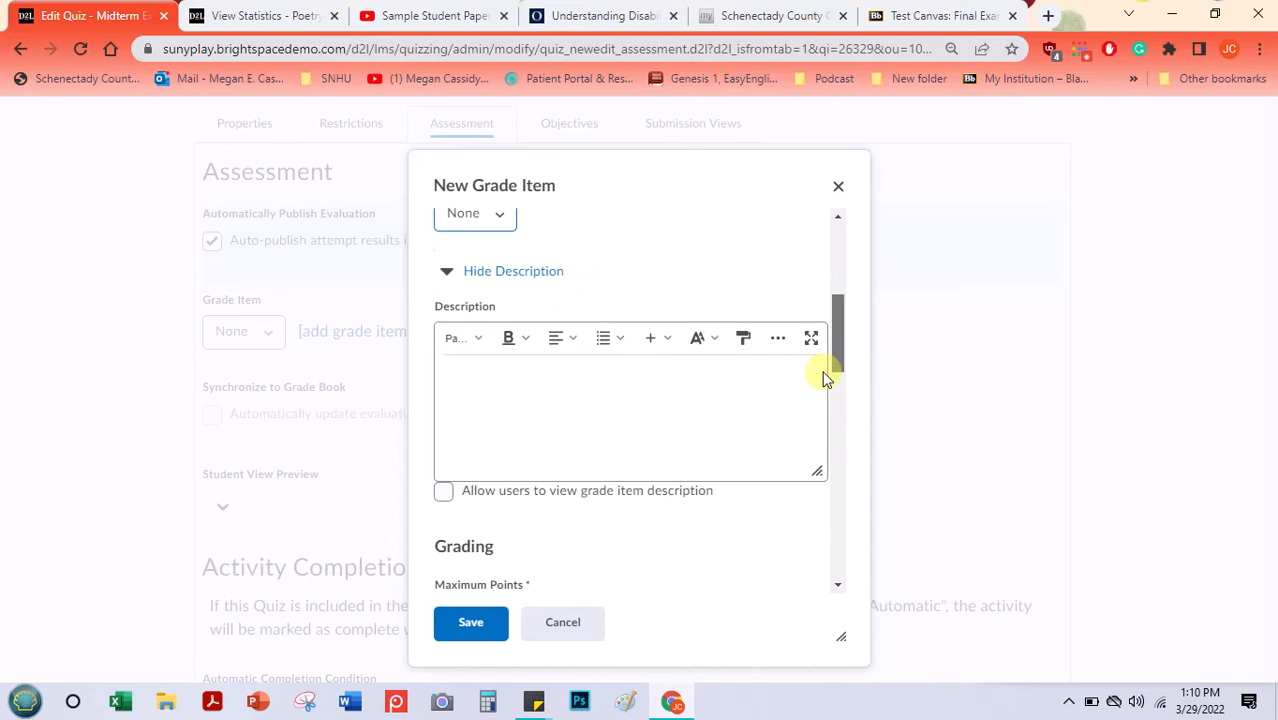
left_click(543, 437)
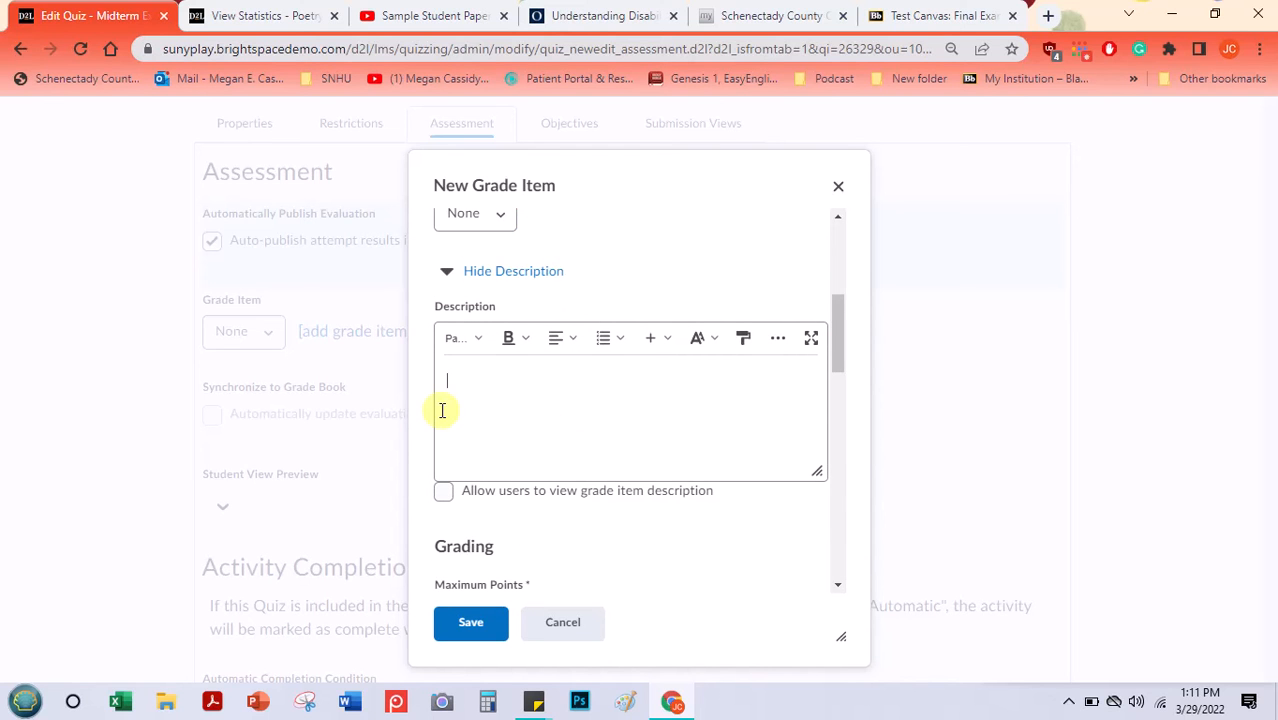
left_click_drag(842, 342, 838, 418)
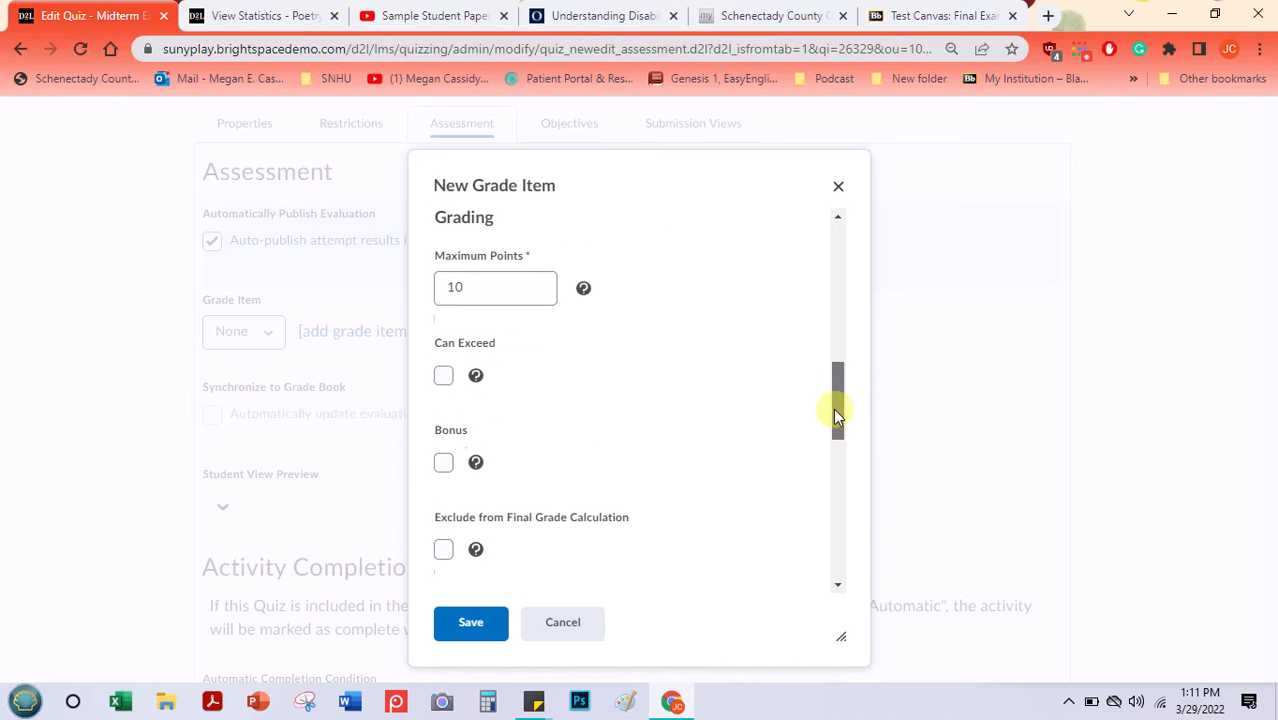
double_click(470, 288)
type("5")
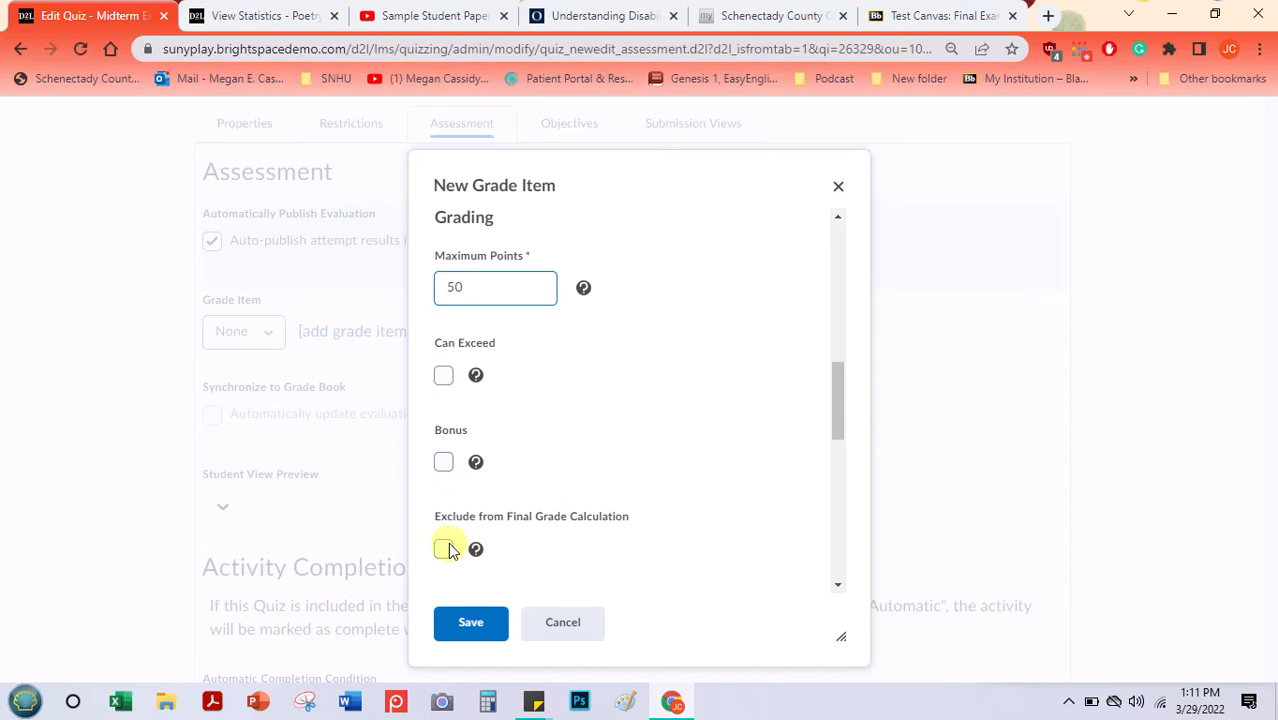
Save the grade item with the default percentage scheme and turn on automatic evaluation updates in the grade book.
left_click_drag(838, 388, 822, 445)
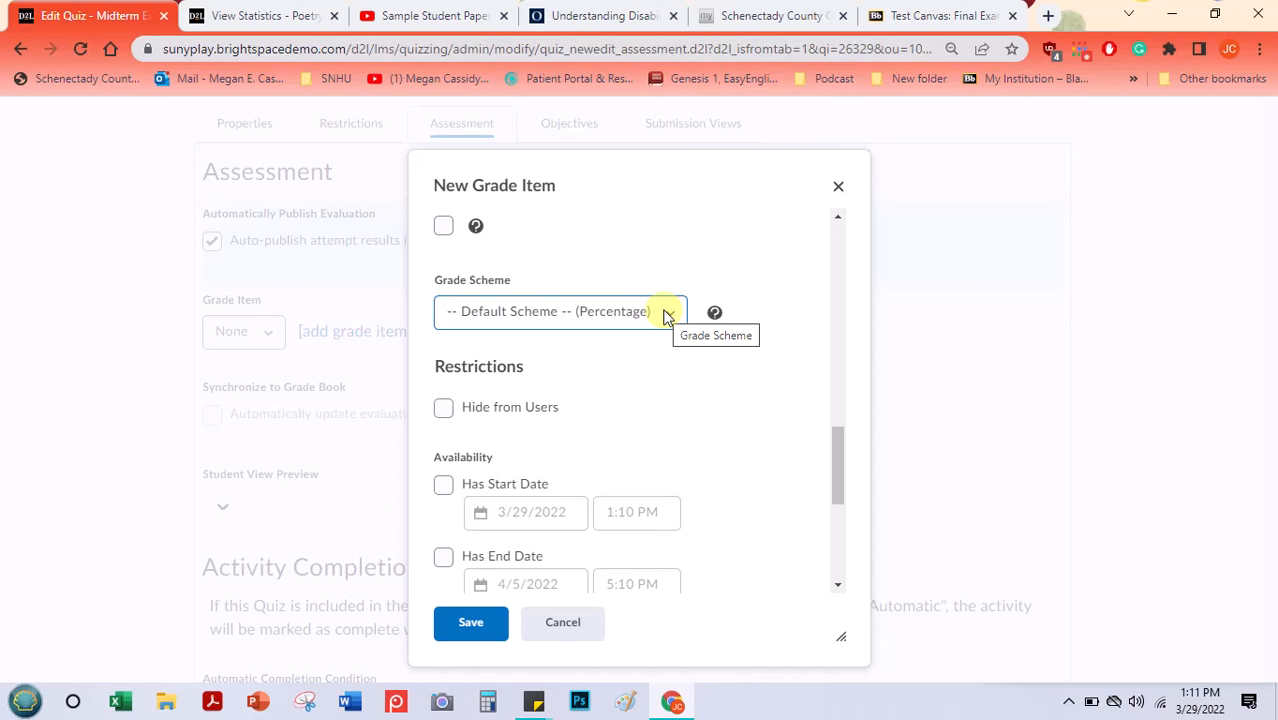
left_click(667, 314)
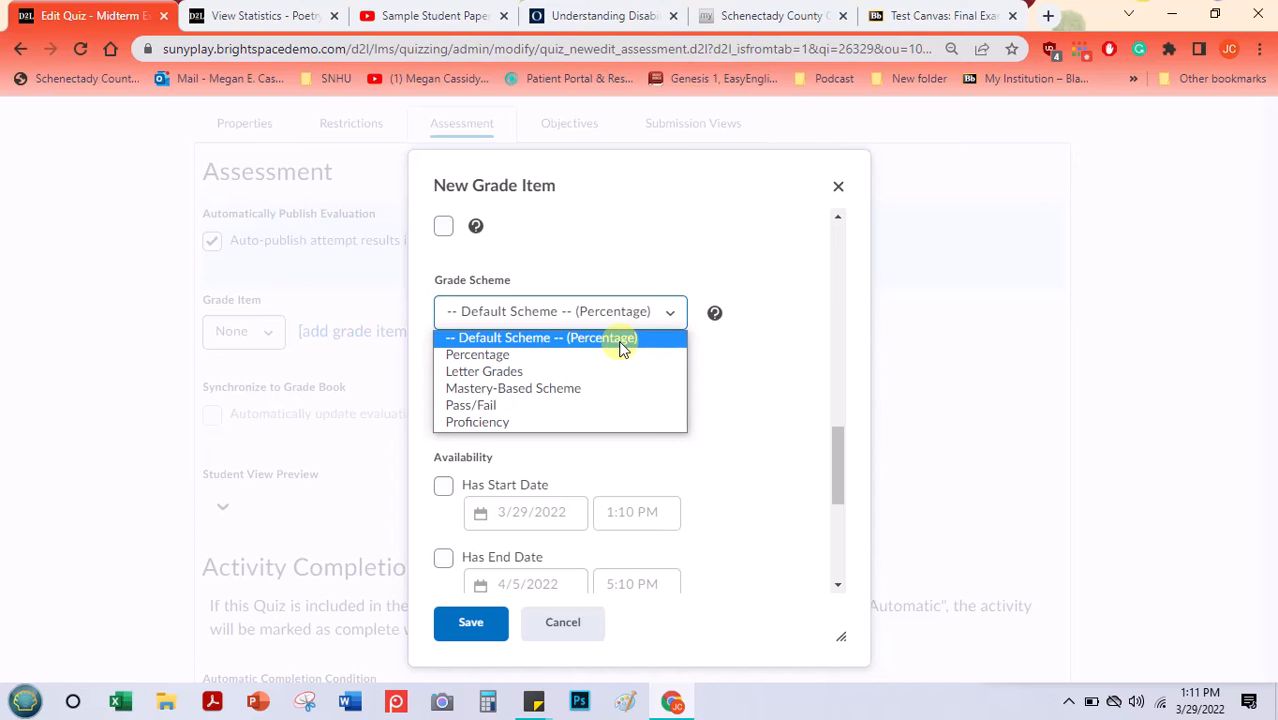
left_click(762, 334)
left_click_drag(836, 460, 819, 542)
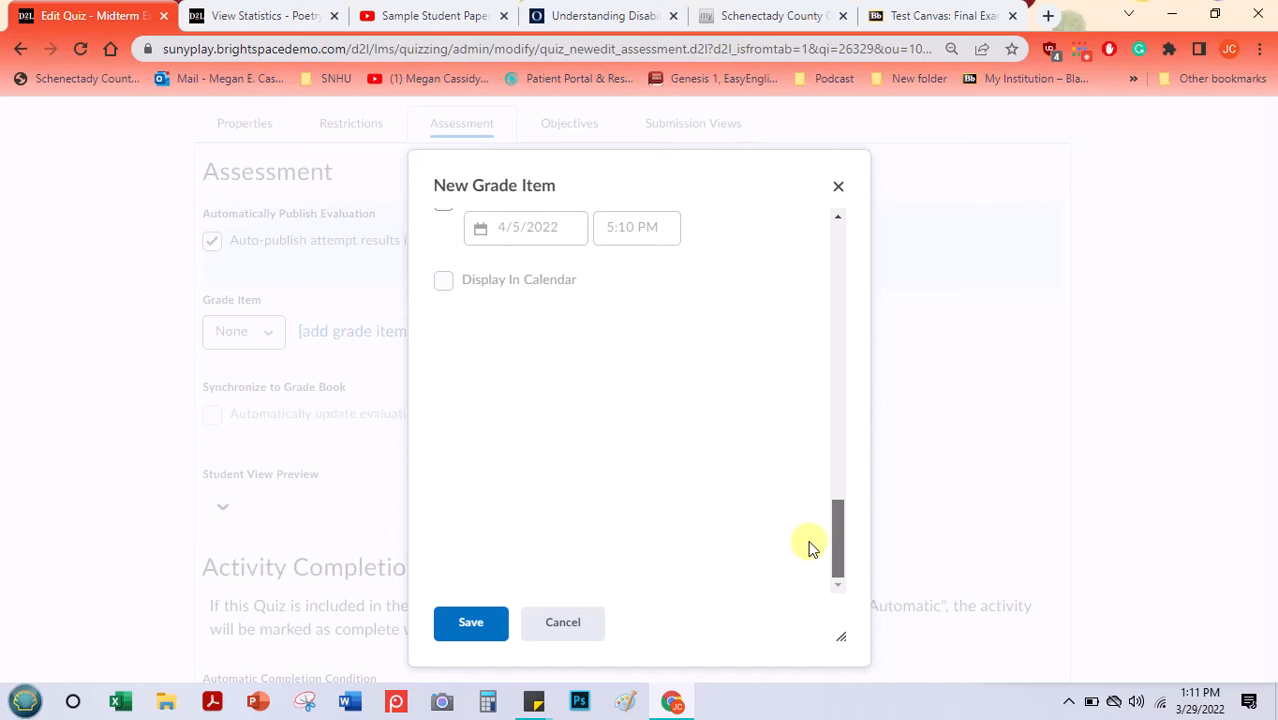
left_click(474, 621)
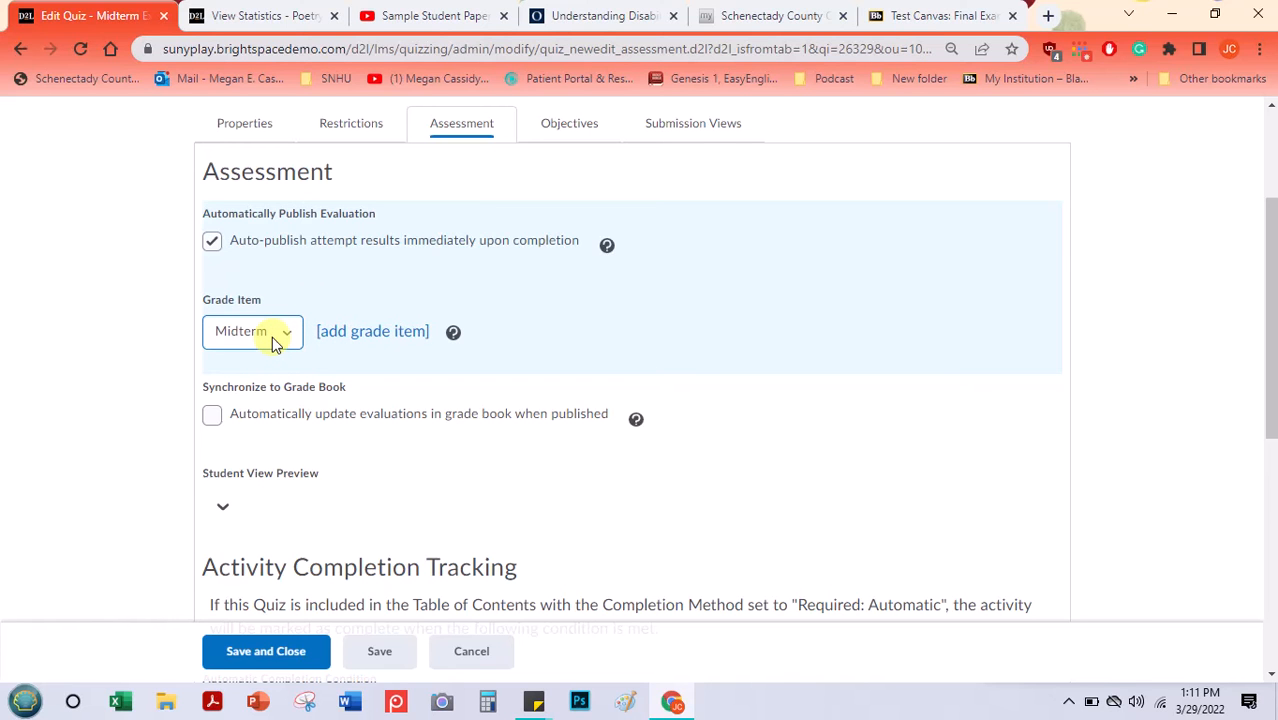
left_click(212, 418)
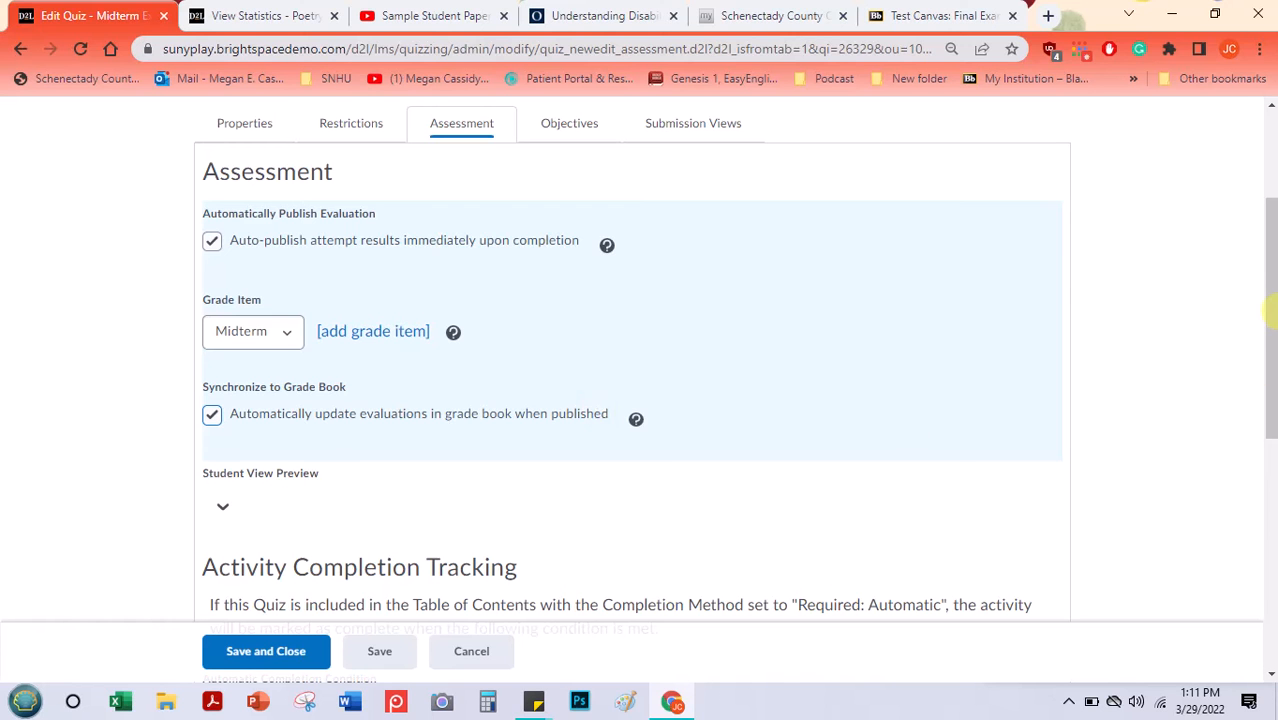
Set the quiz's allowed attempts to Unlimited and apply the change.
left_click_drag(1273, 311, 1266, 360)
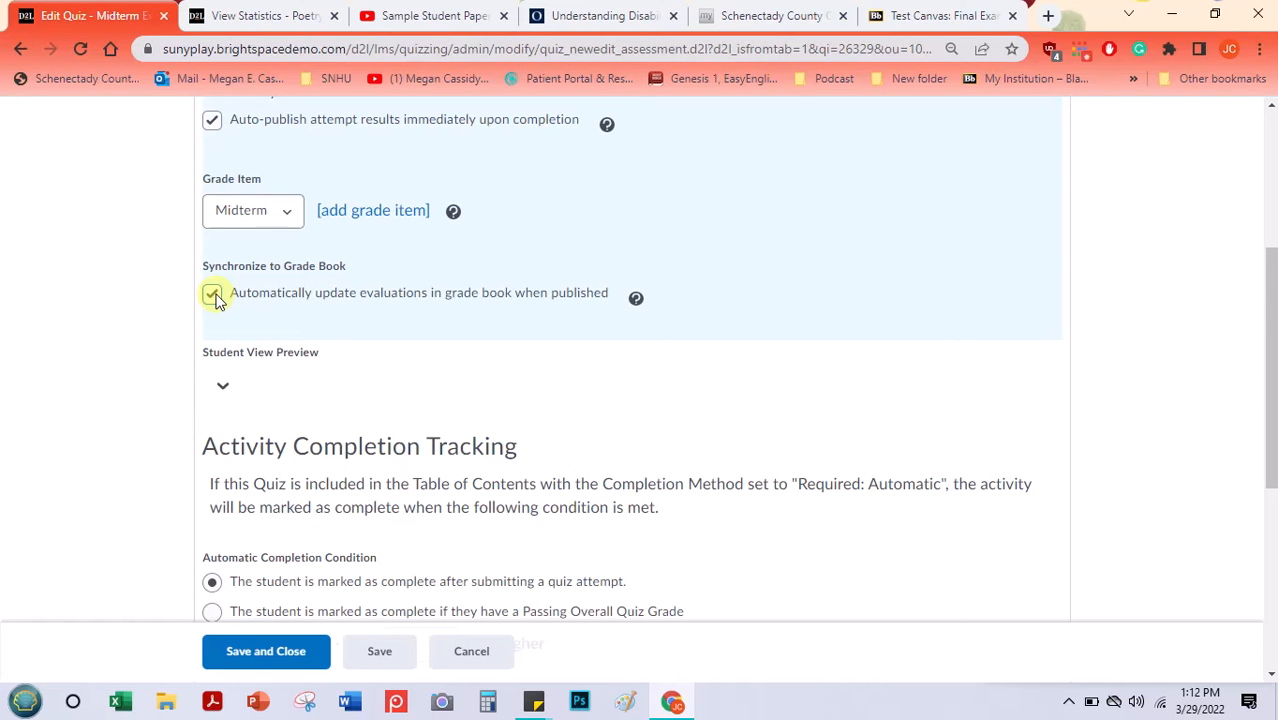
left_click(1267, 357)
left_click_drag(1267, 357, 1228, 503)
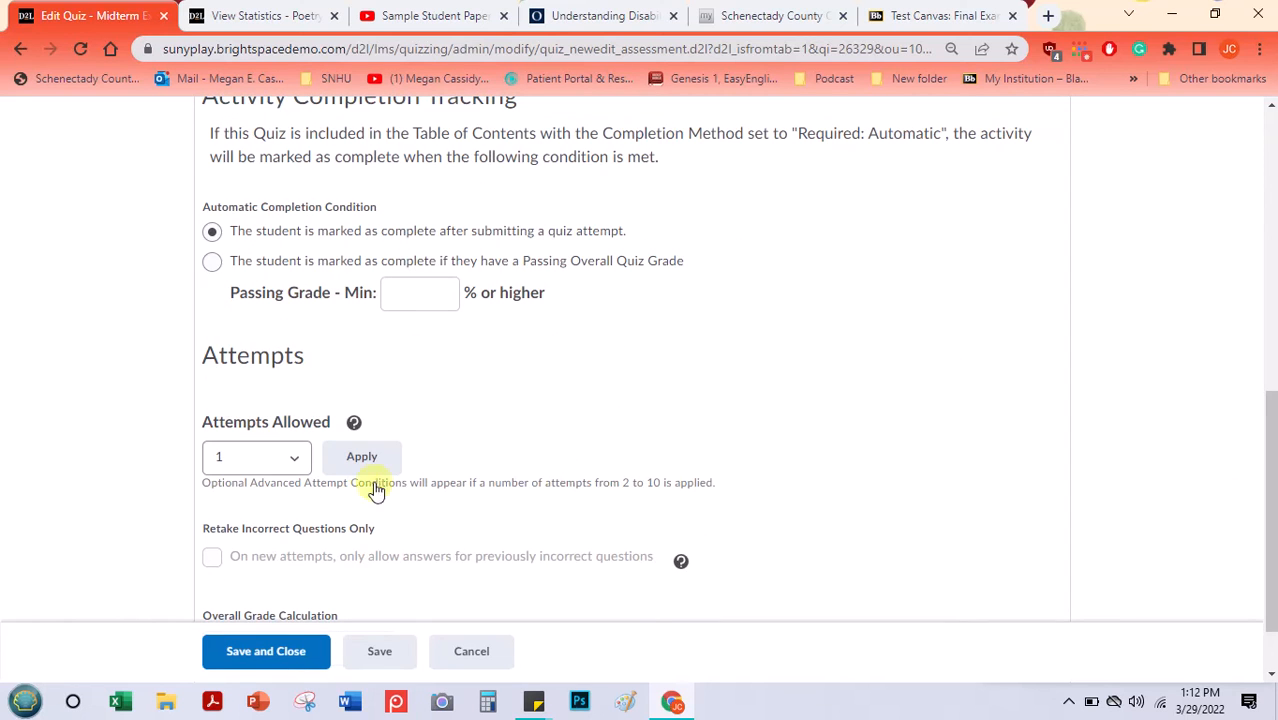
left_click(292, 462)
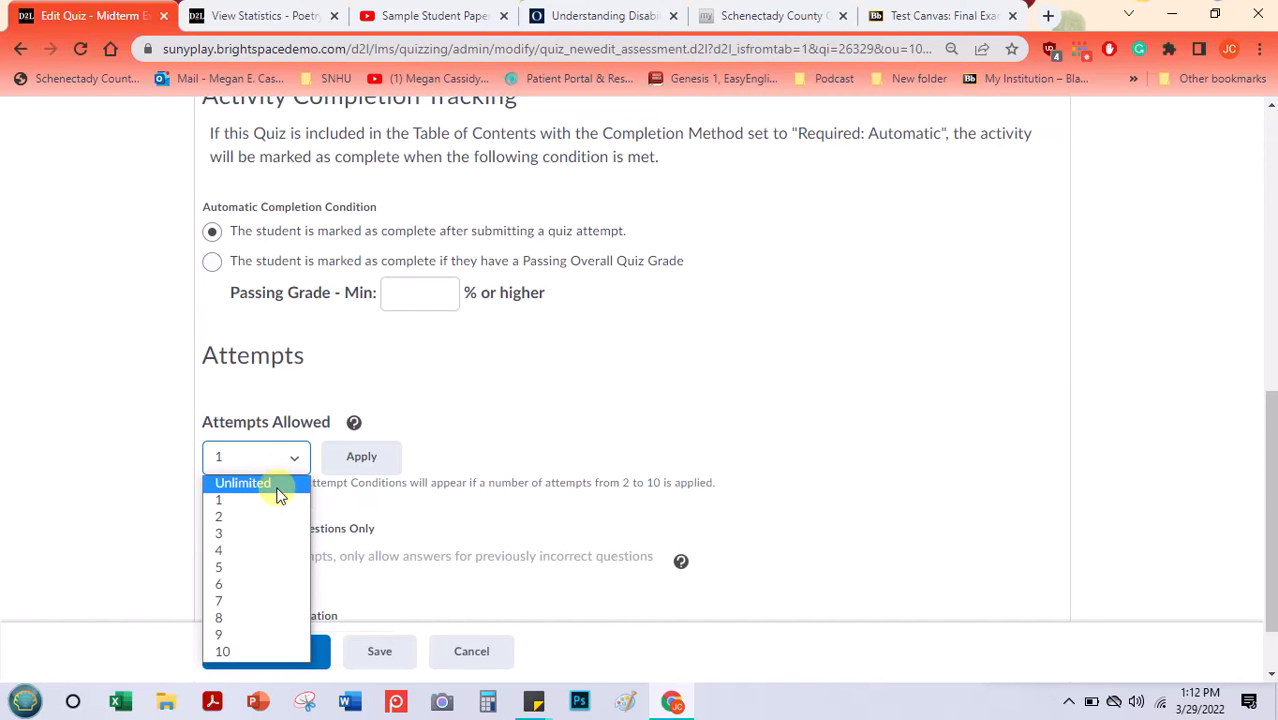
left_click(279, 490)
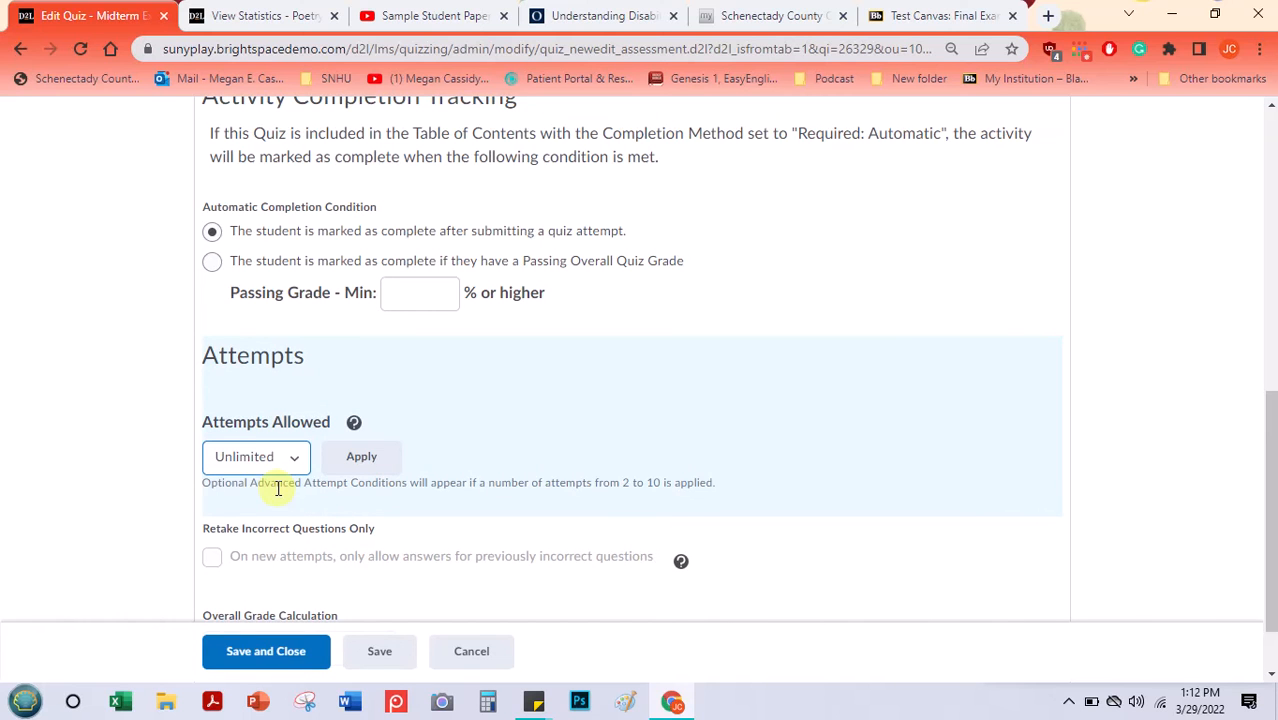
left_click(209, 558)
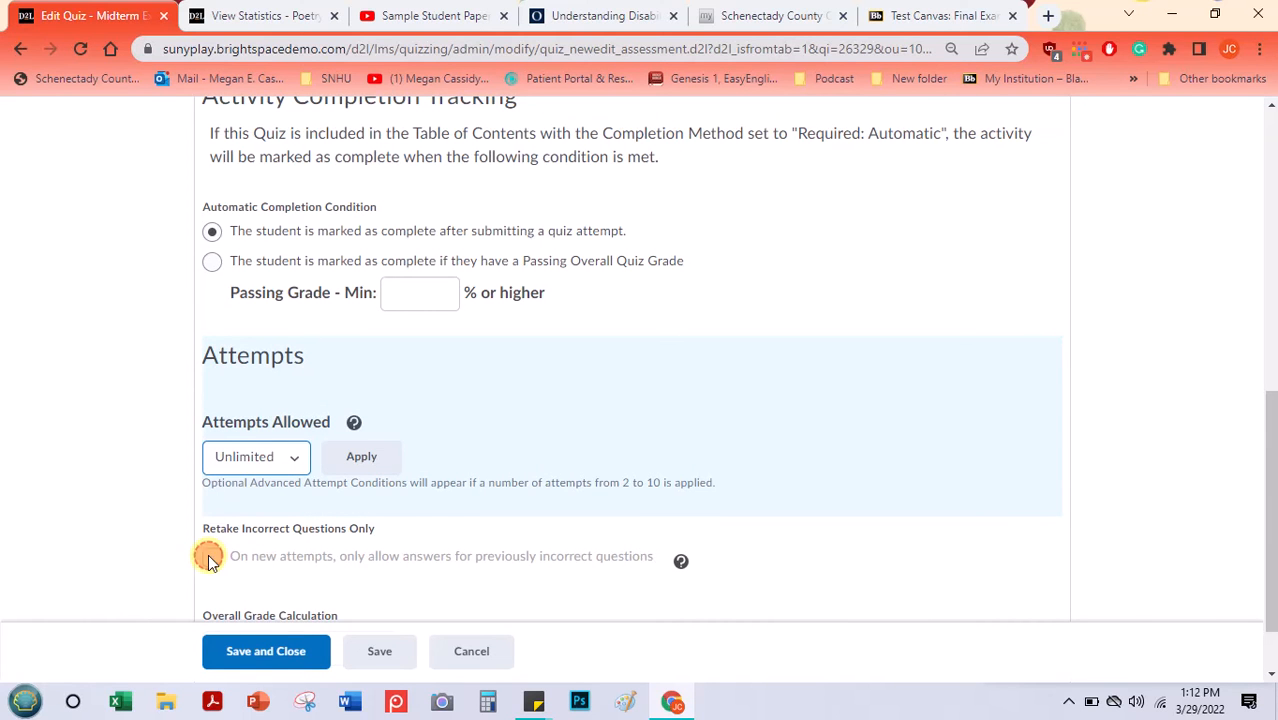
left_click_drag(234, 559, 608, 562)
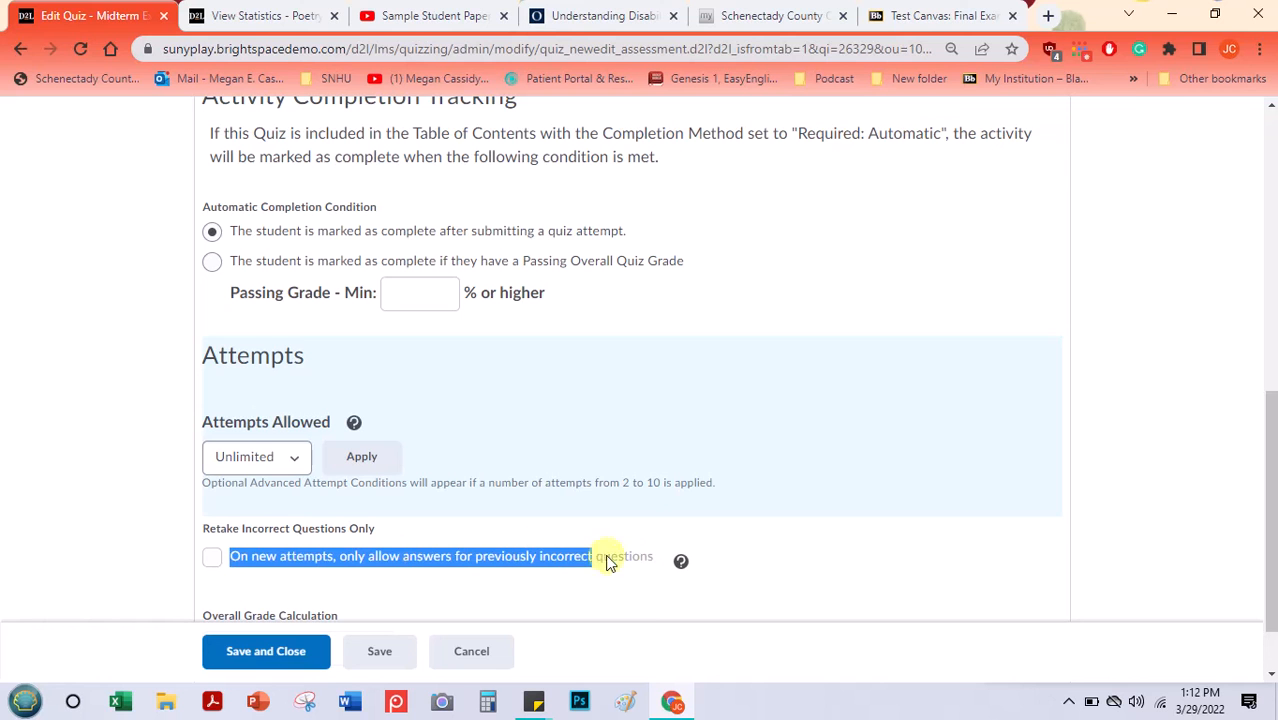
left_click(363, 459)
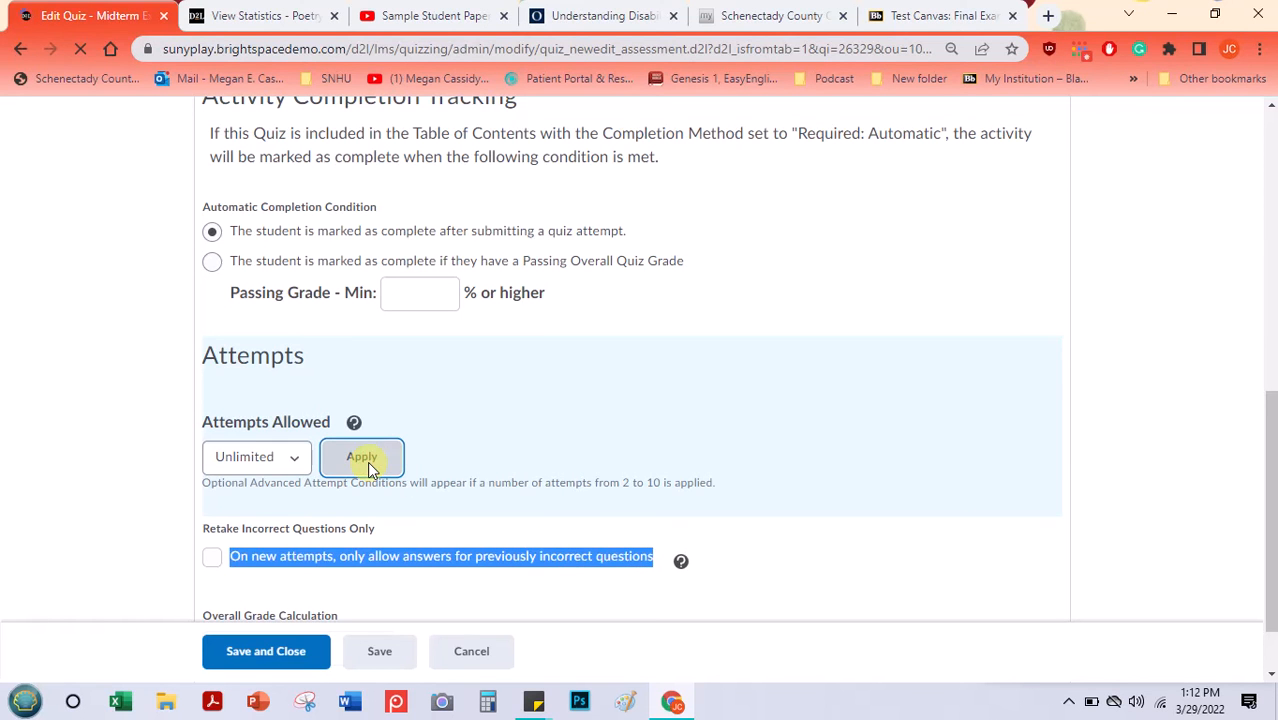
On new attempts, allow answers only for previously incorrect questions, and keep the overall grade calculation at Highest Attempt.
left_click_drag(1270, 256, 1224, 588)
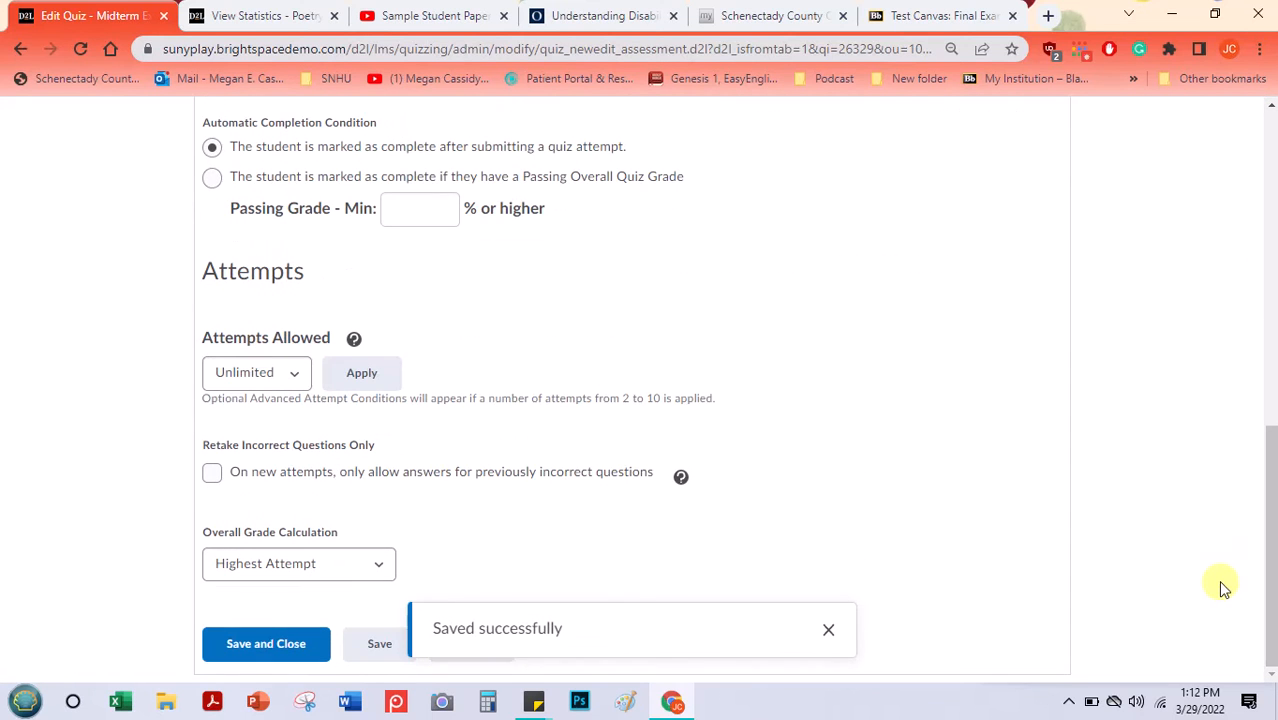
left_click(244, 478)
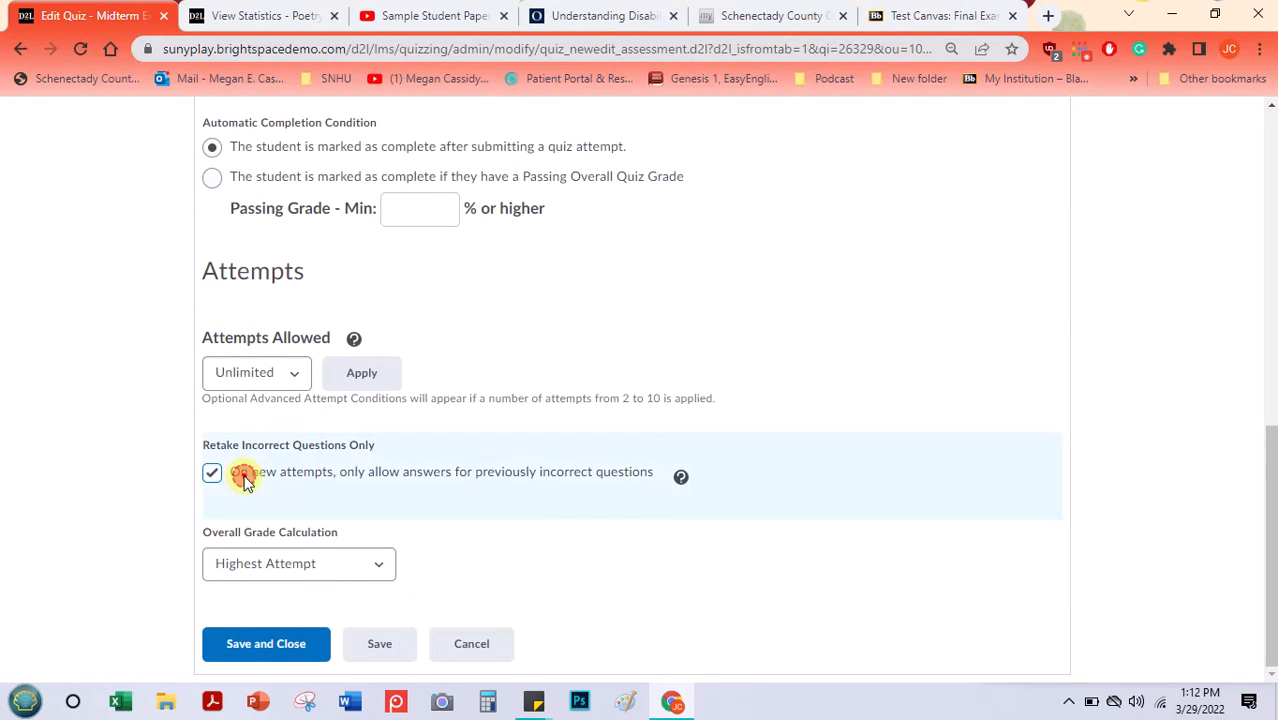
double_click(246, 480)
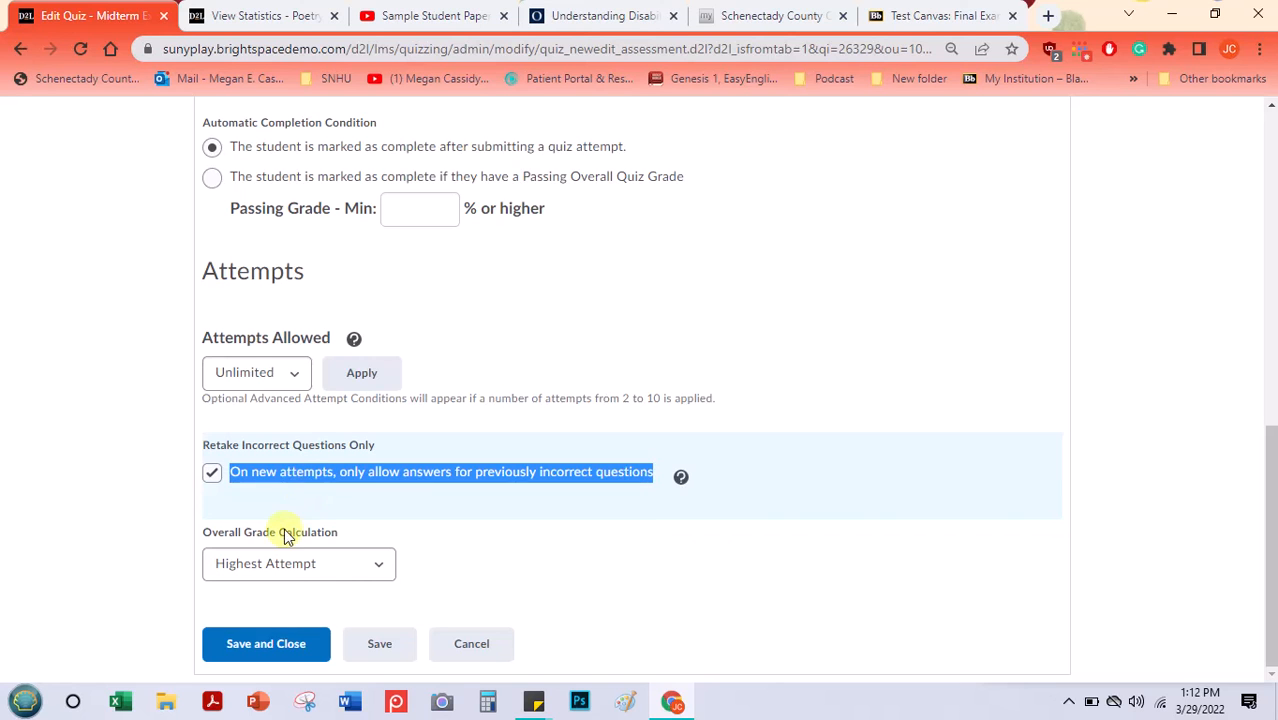
left_click(264, 572)
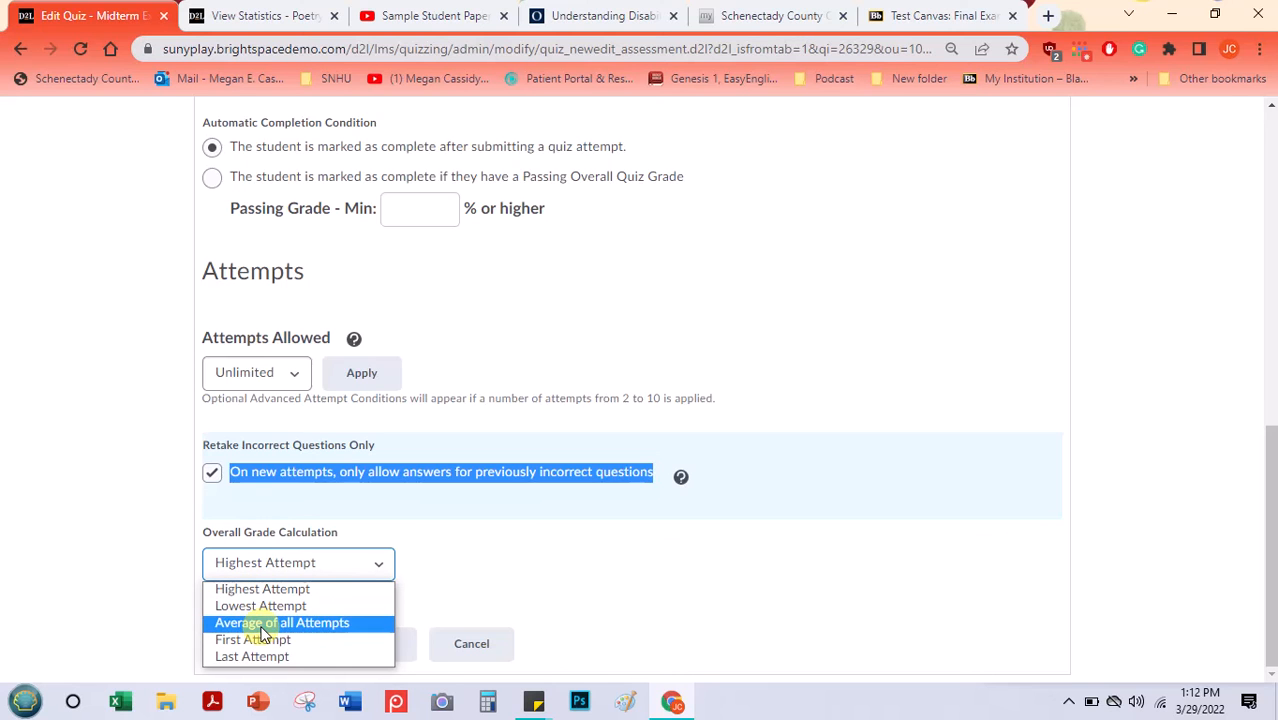
left_click(508, 517)
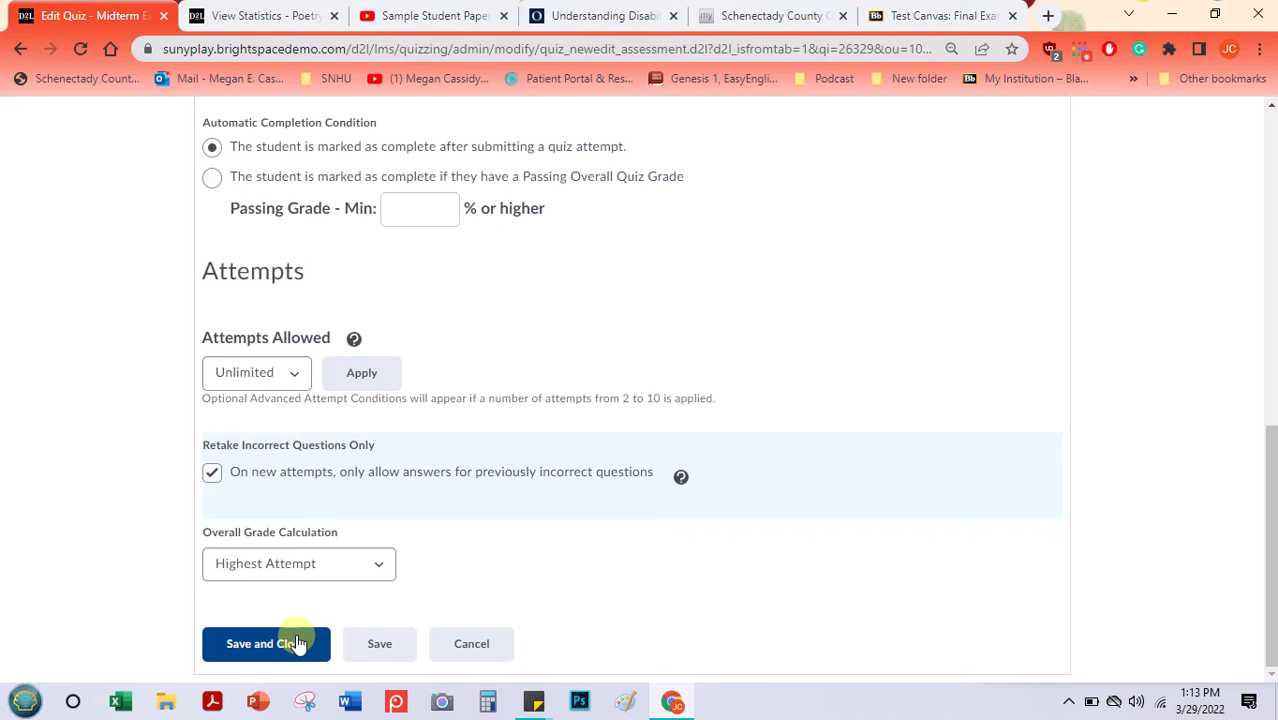
Look over the quiz's learning objectives and its default submission view settings.
left_click_drag(1274, 468, 1272, 160)
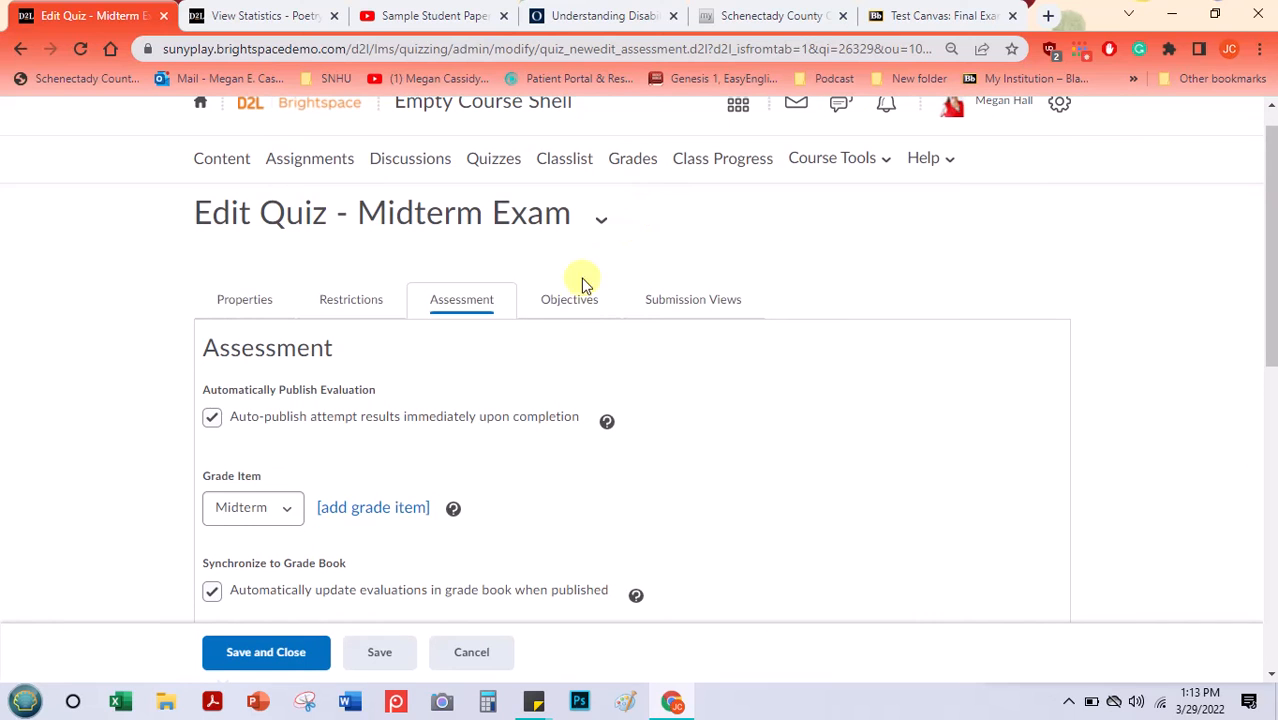
left_click(558, 304)
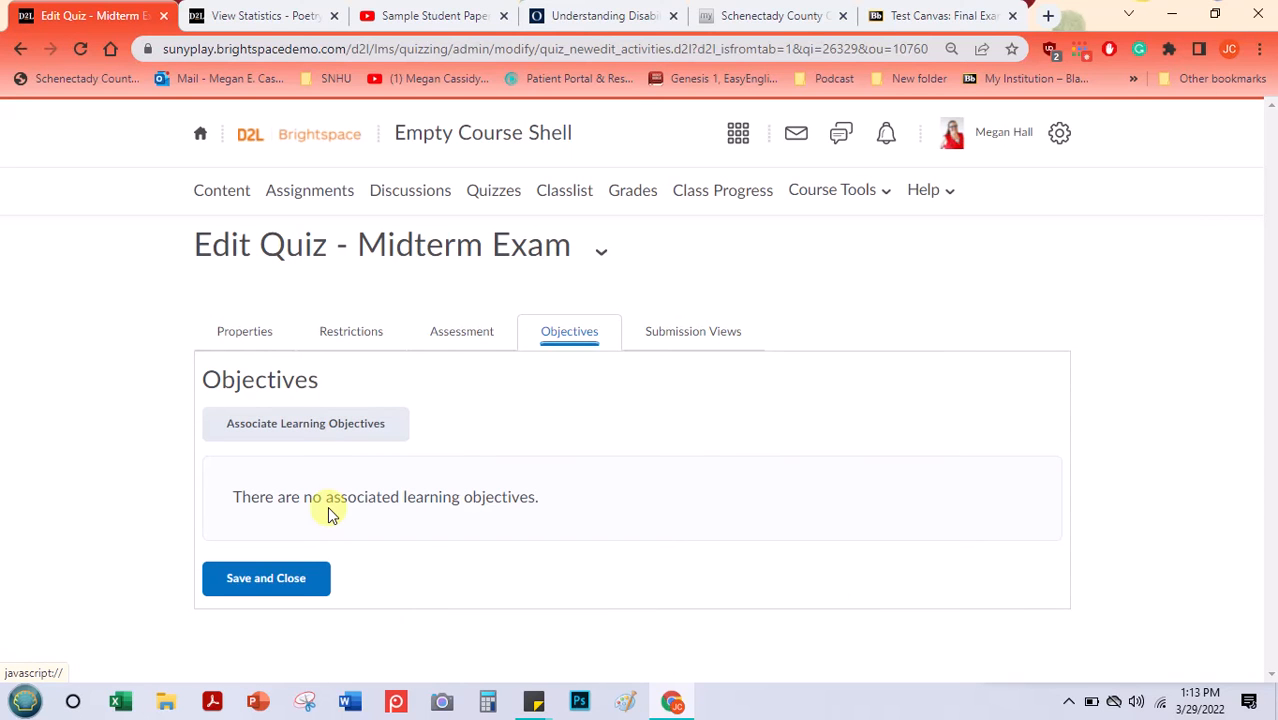
left_click(673, 337)
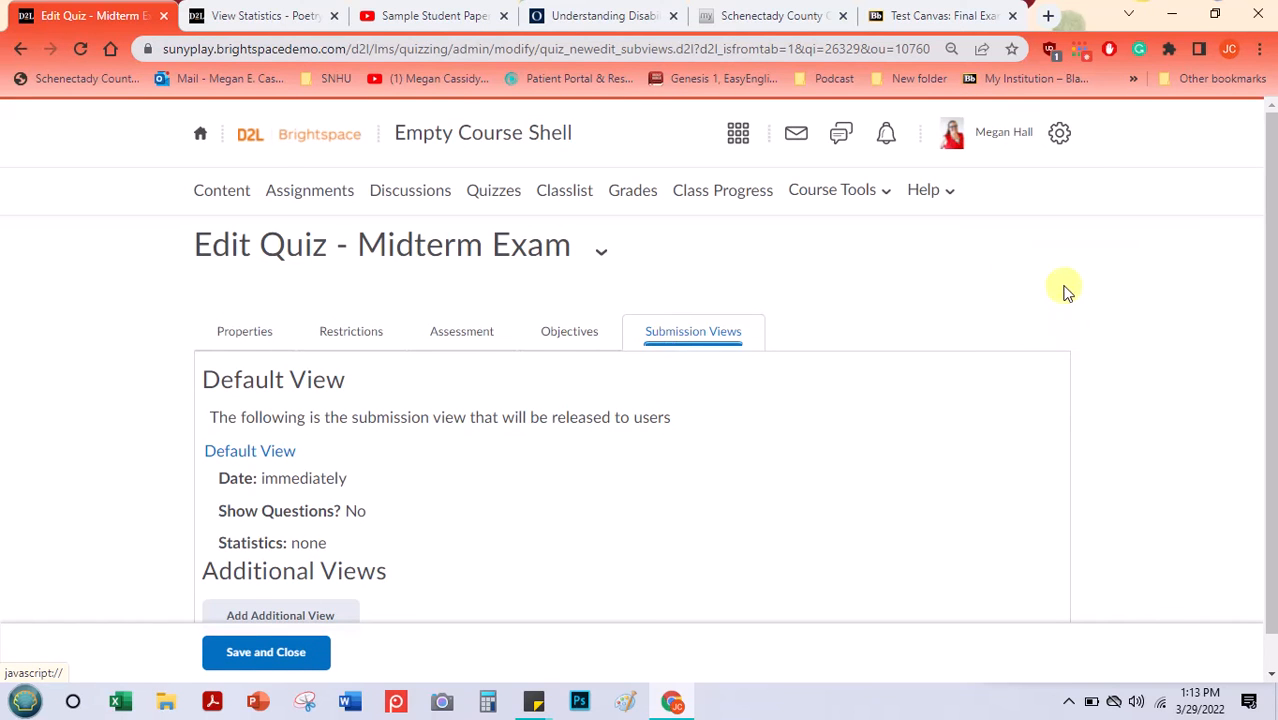
scroll(1266, 200, "down", 1)
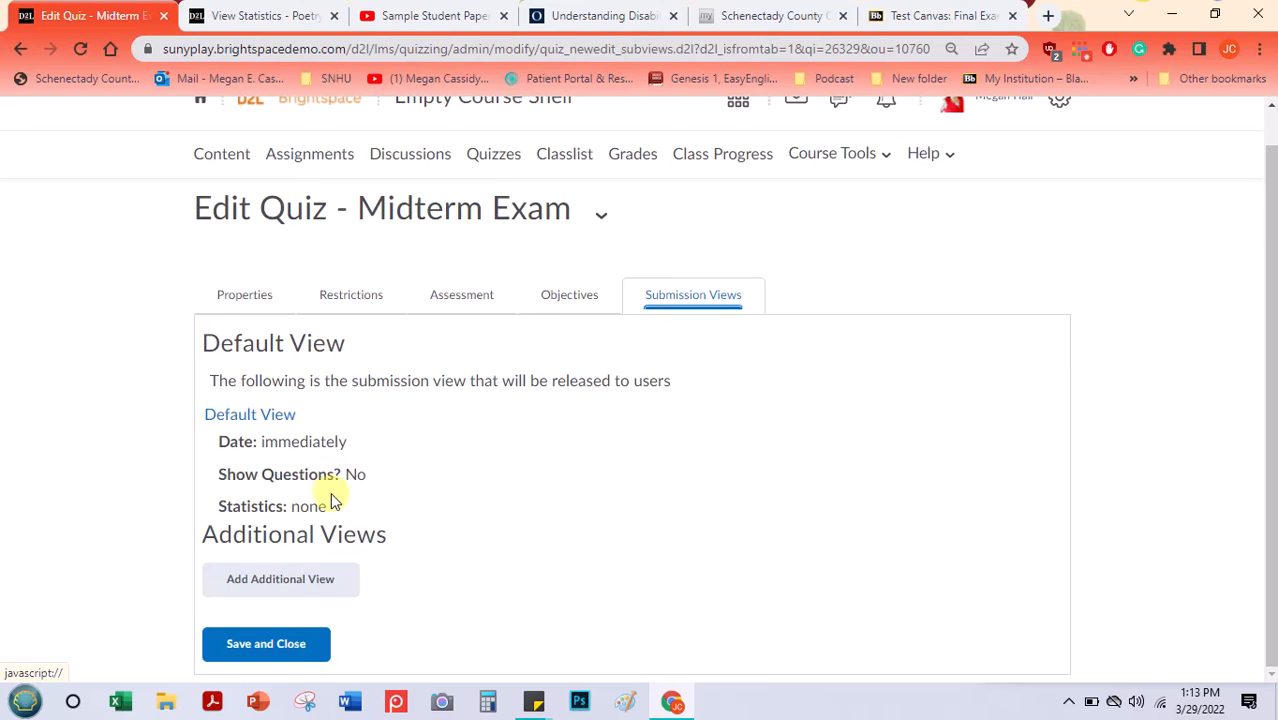
Return to the quiz's properties and open the question editor for adding quiz content.
left_click(228, 298)
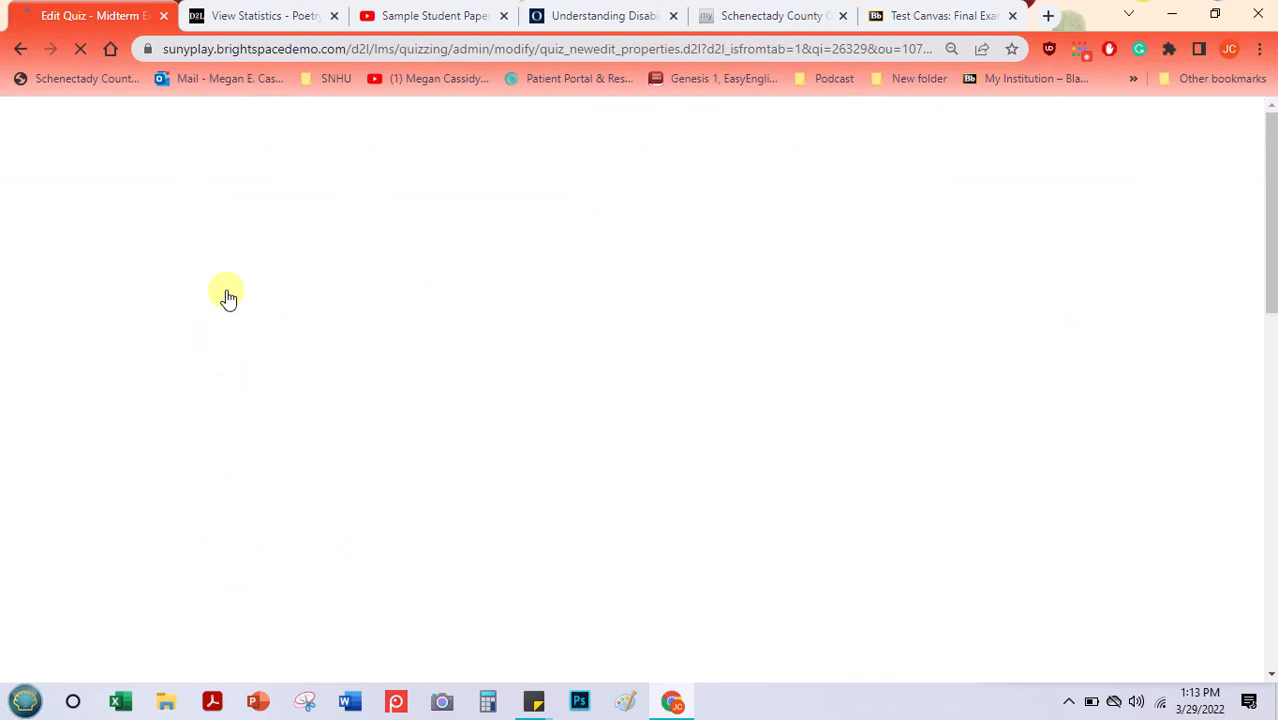
left_click_drag(1270, 200, 1258, 310)
left_click(312, 389)
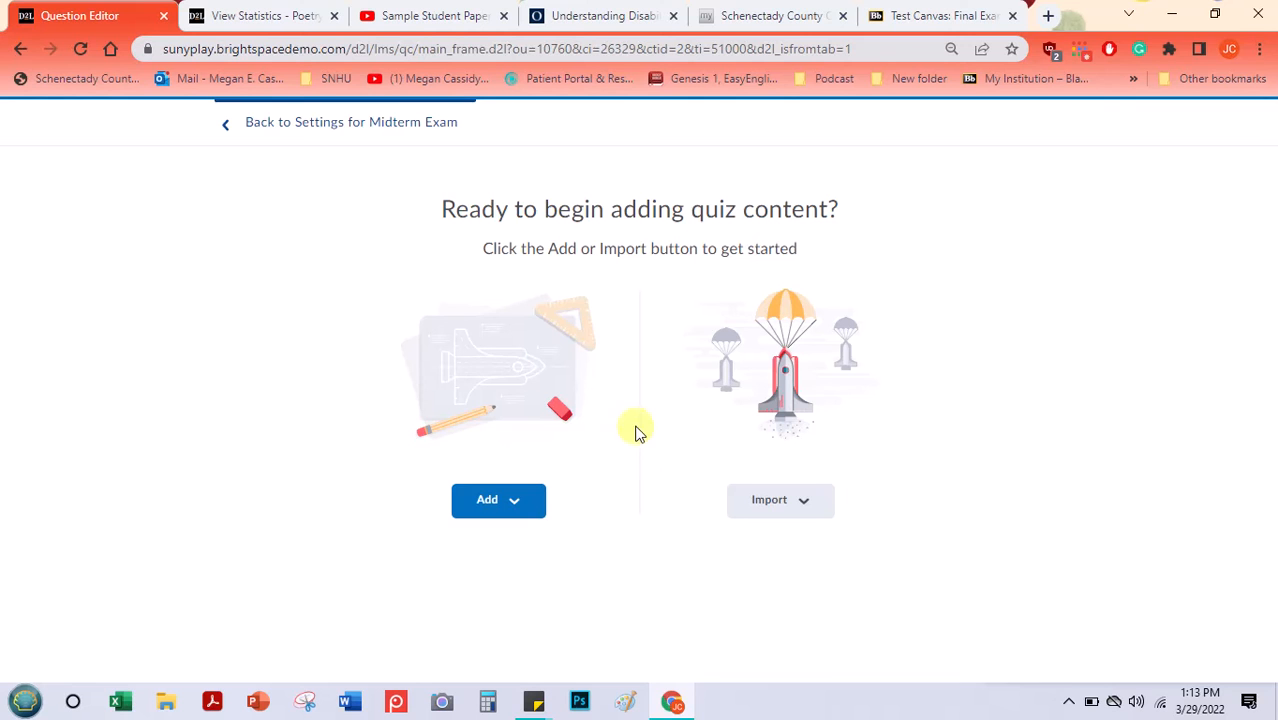
Check the question import options and the available new question types, and start a new Multiple Choice question.
left_click(770, 506)
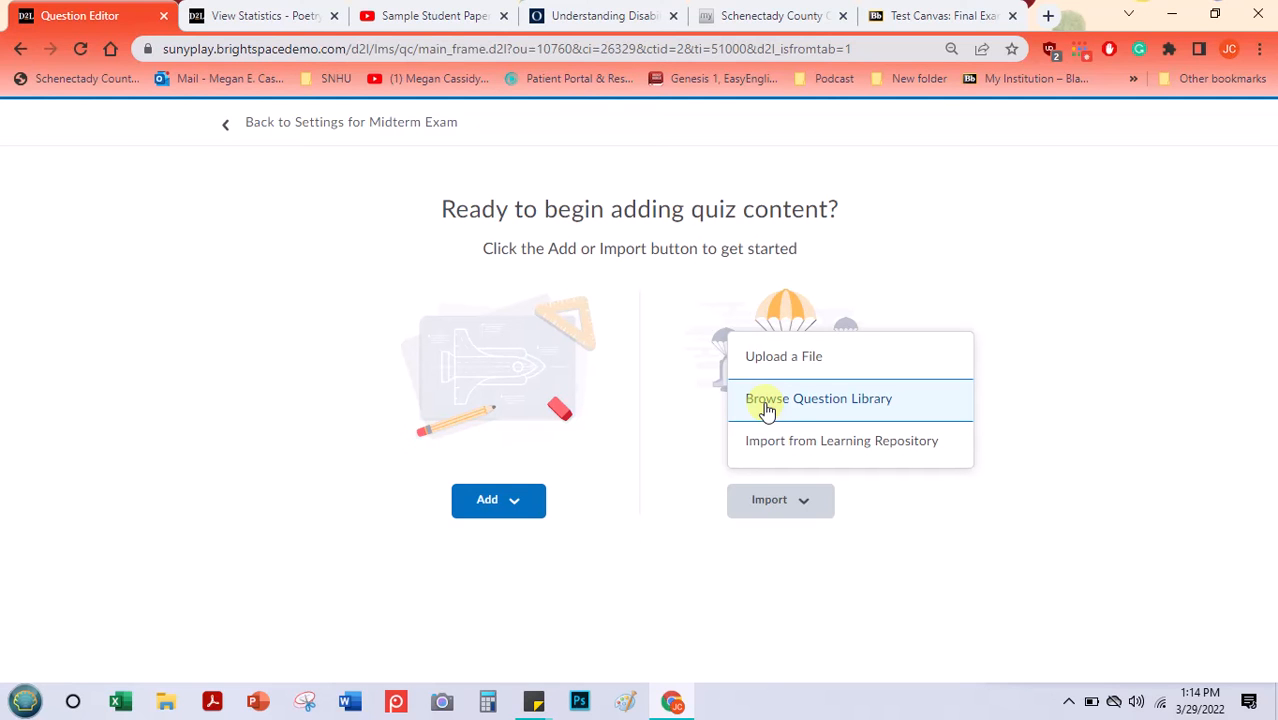
left_click(508, 499)
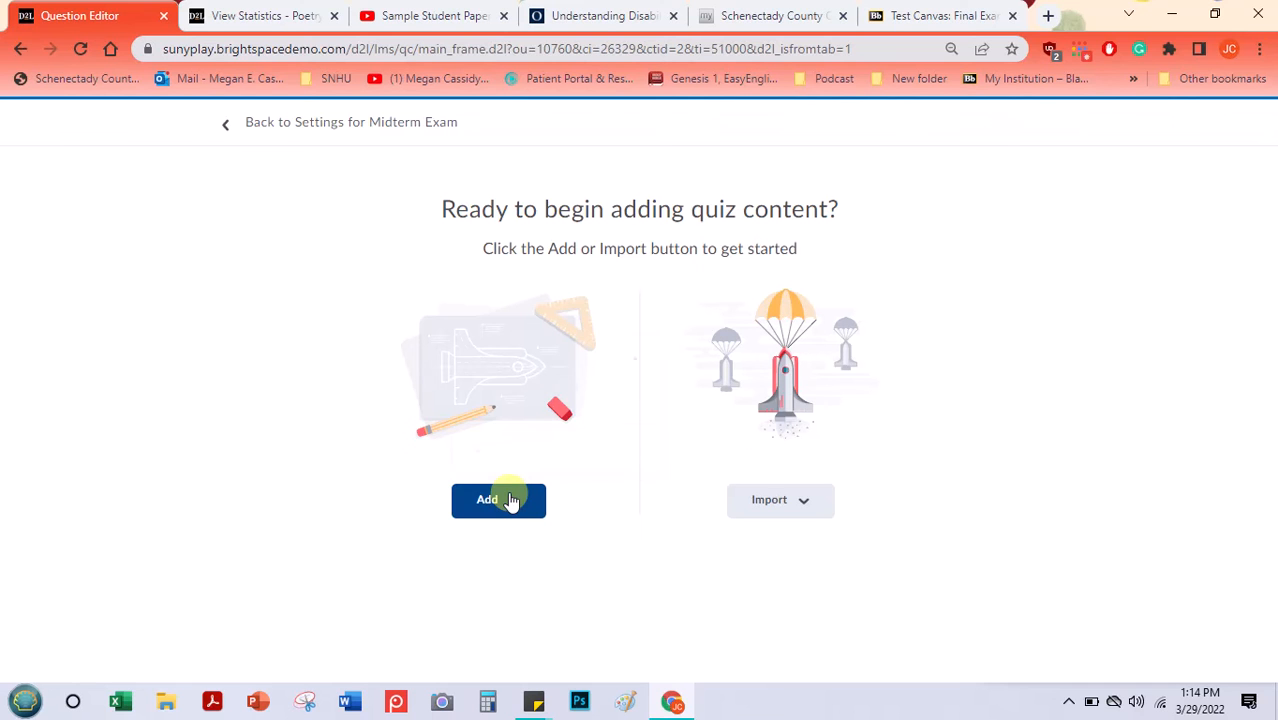
left_click(508, 499)
left_click(562, 357)
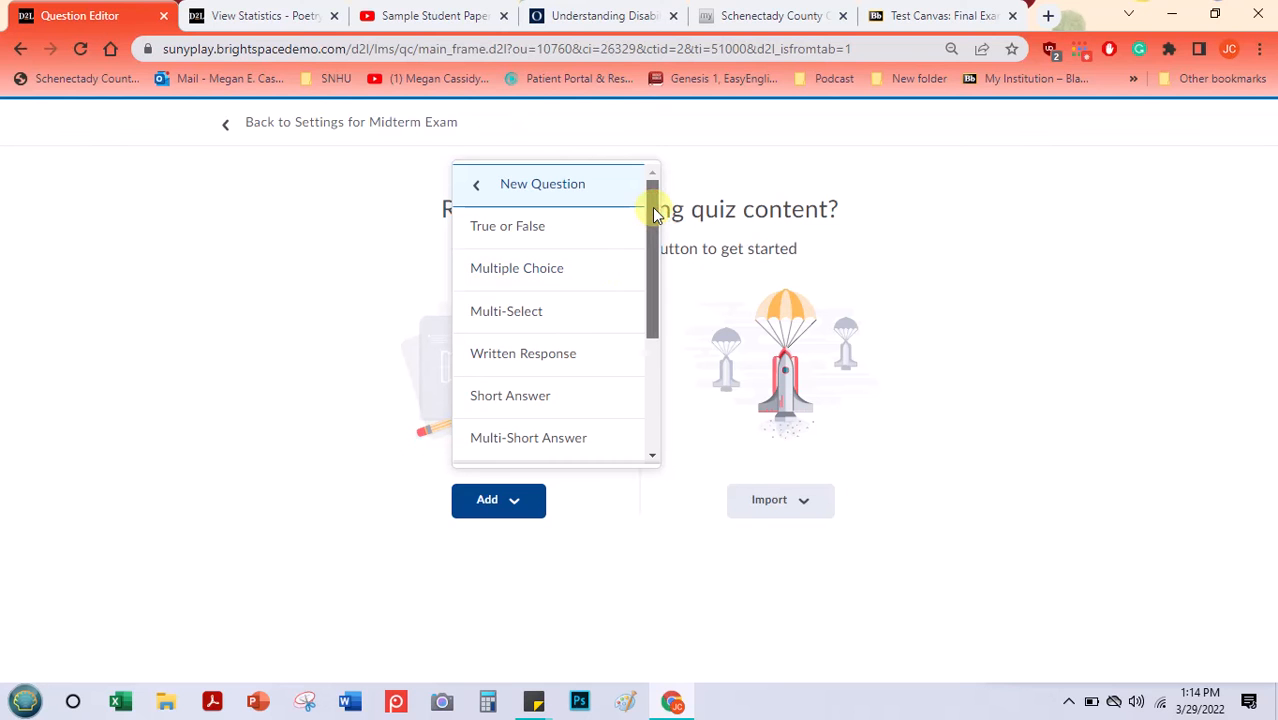
left_click_drag(652, 207, 625, 337)
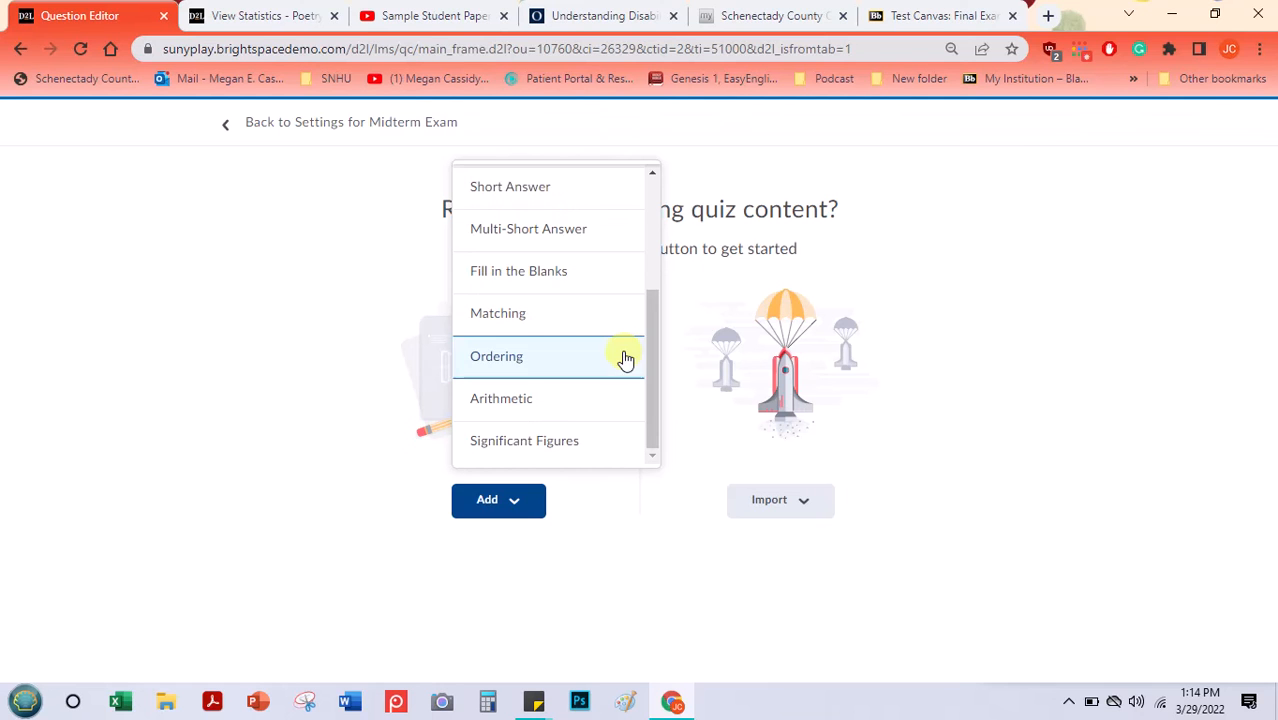
left_click_drag(651, 398, 641, 247)
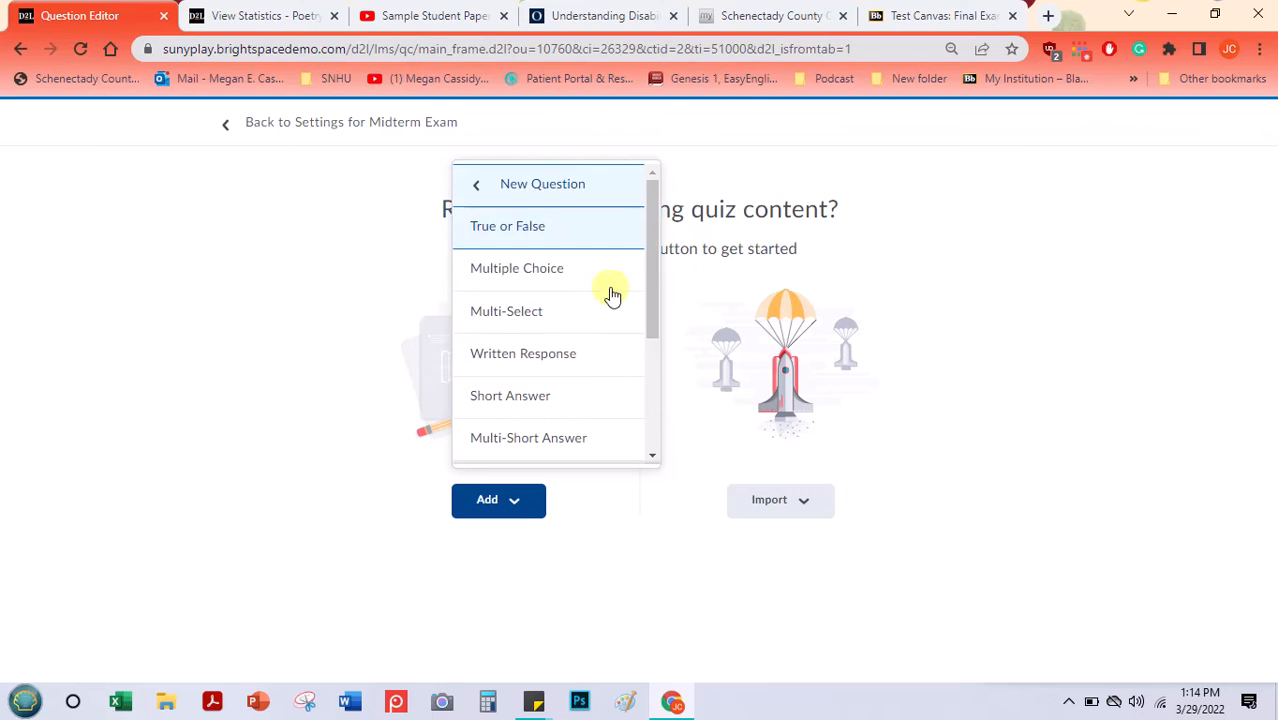
left_click(532, 268)
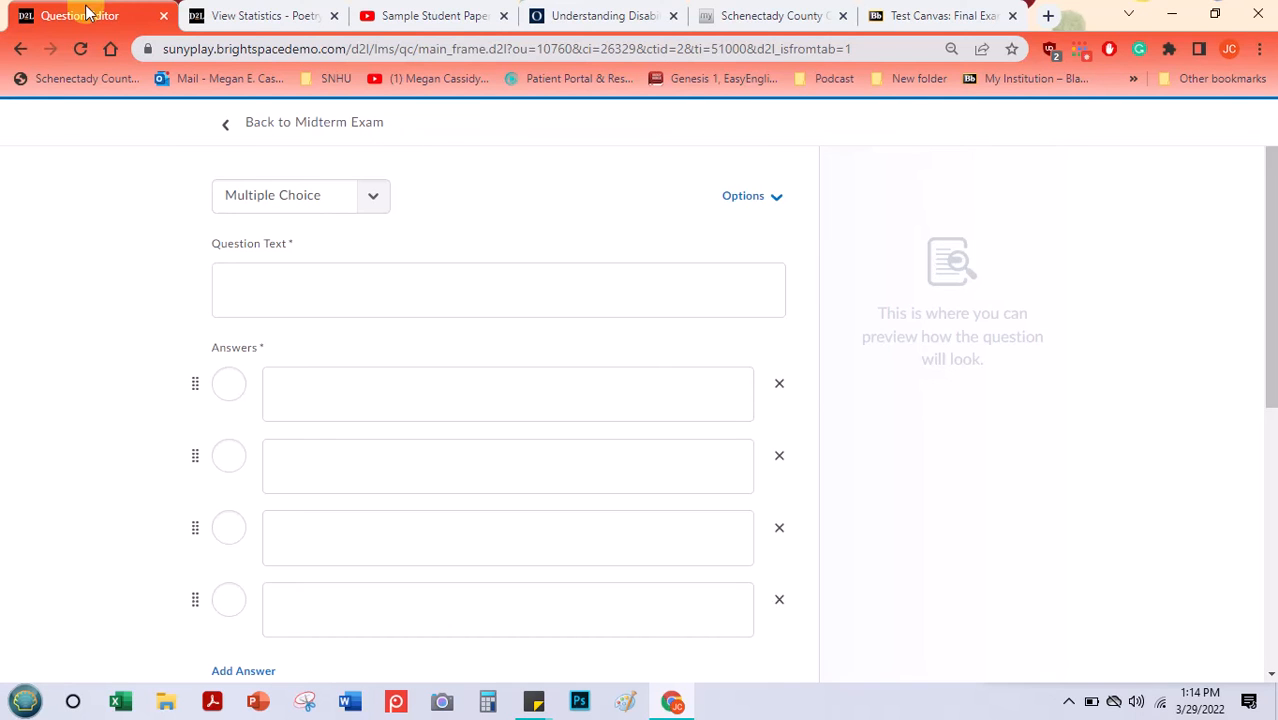
Enter the question text "A theme of a literary work is:" and fill in four answers on outside reference, major idea, action and dominant conflict.
left_click(252, 290)
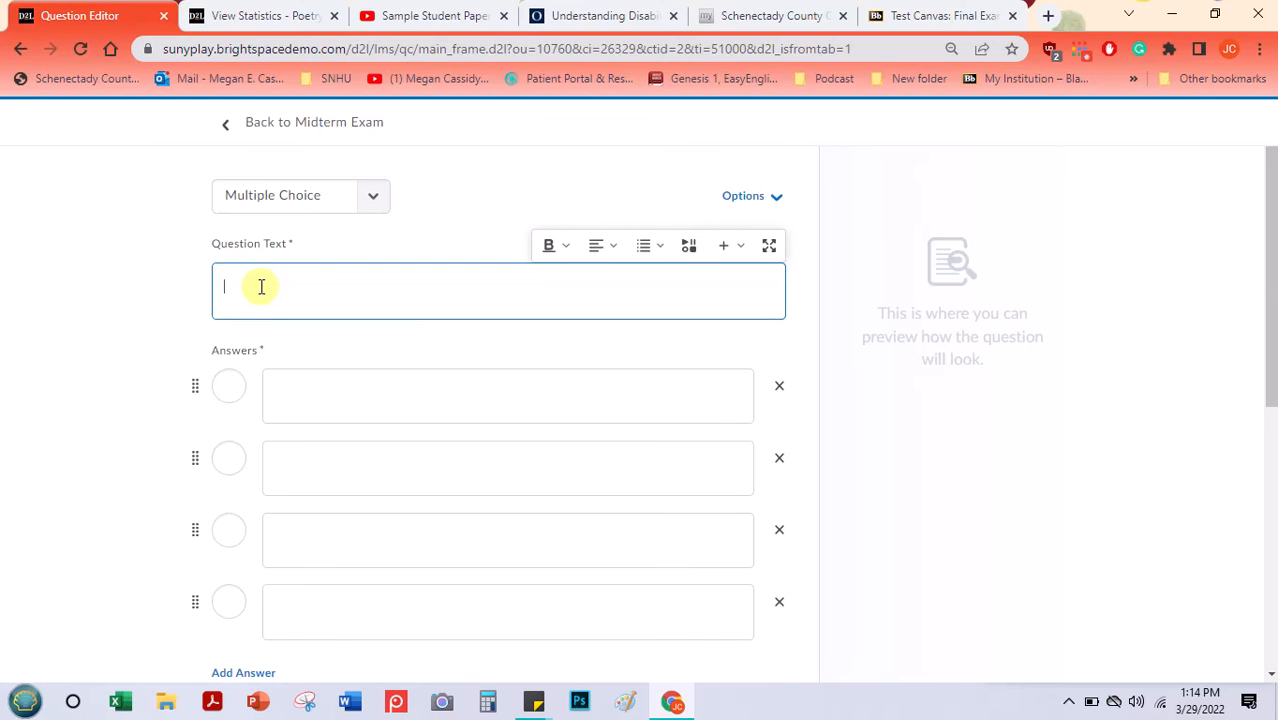
type("A theme of a literary work is:")
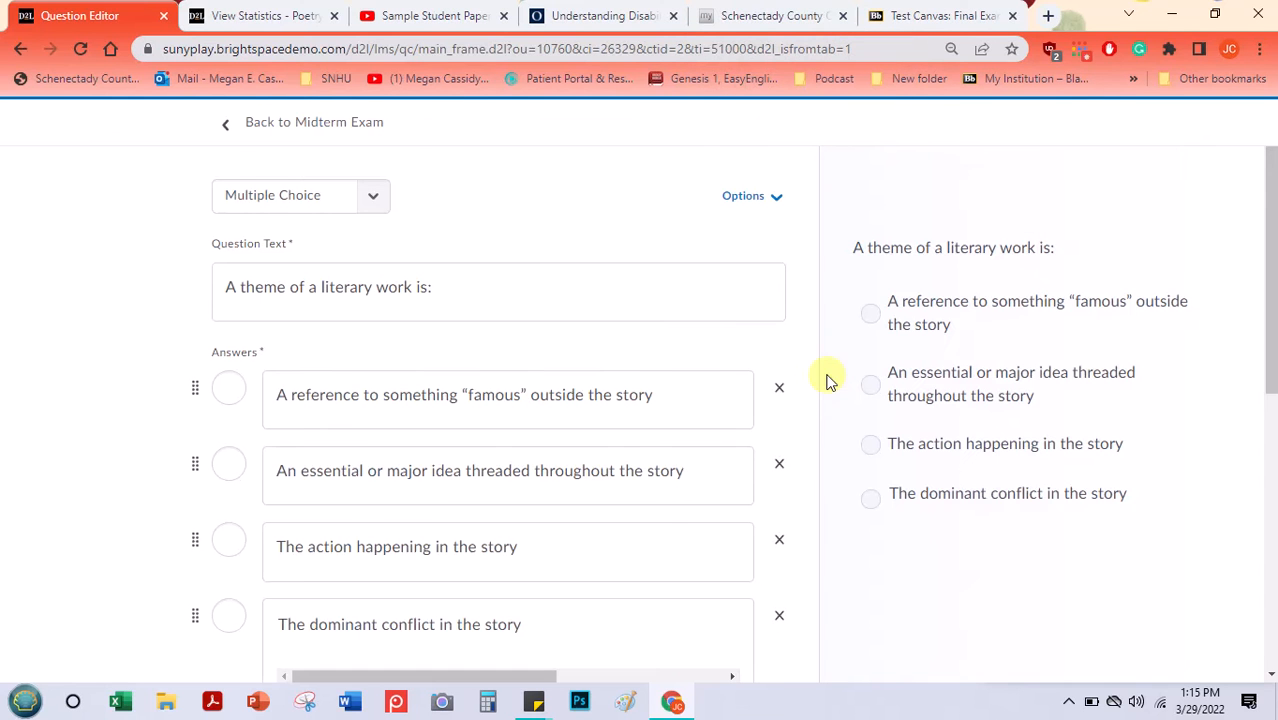
left_click_drag(1270, 276, 1272, 305)
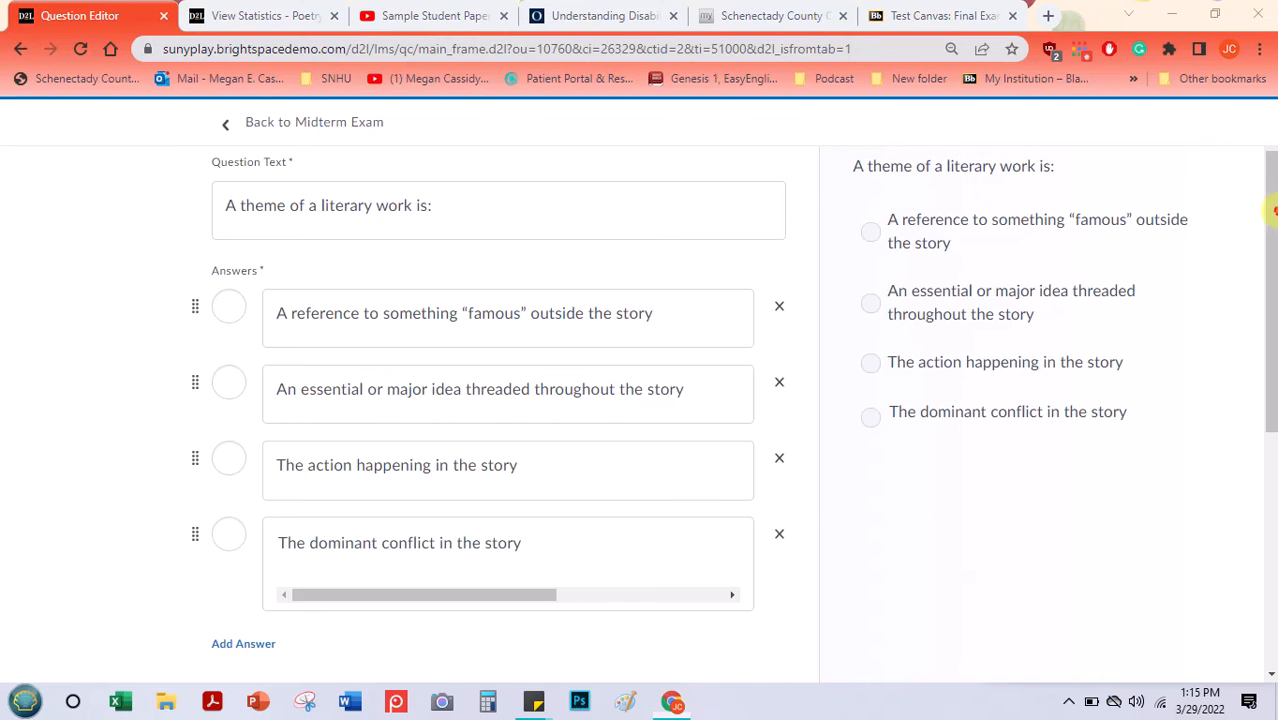
left_click_drag(1270, 190, 1266, 150)
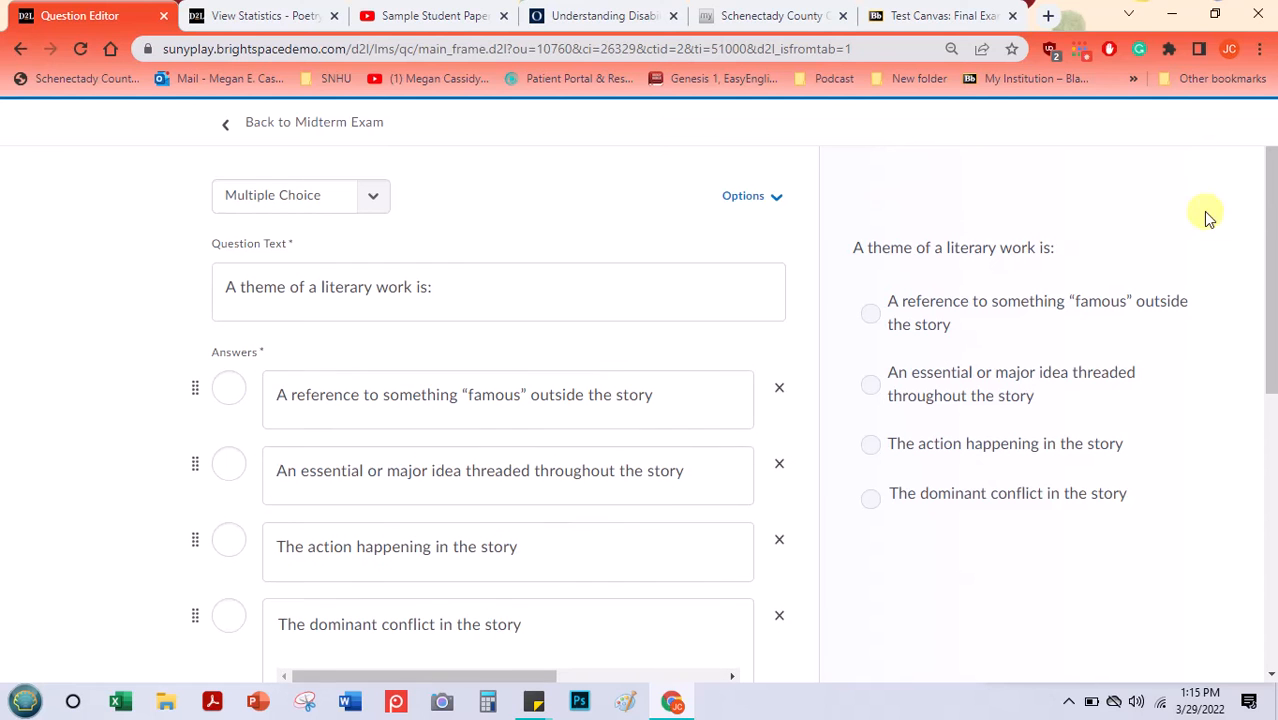
View the question types this question could be switched to, keeping it as Multiple Choice.
left_click_drag(1267, 220, 1270, 235)
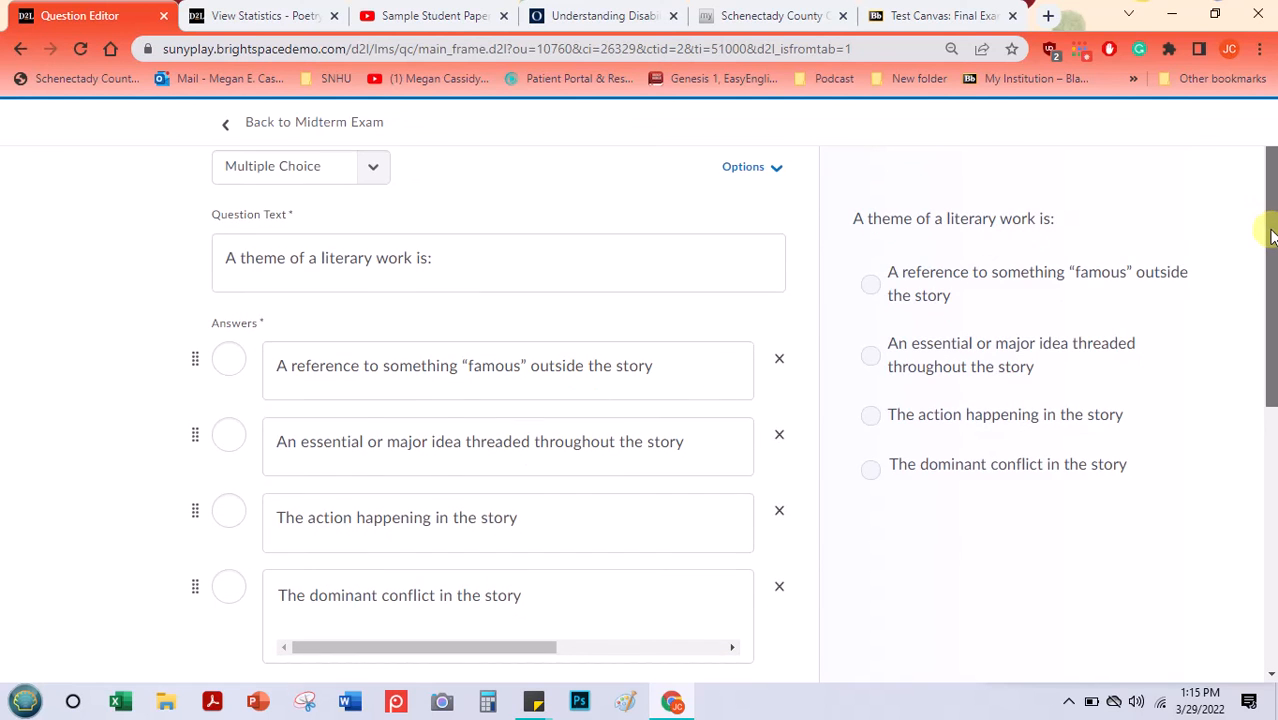
left_click(372, 166)
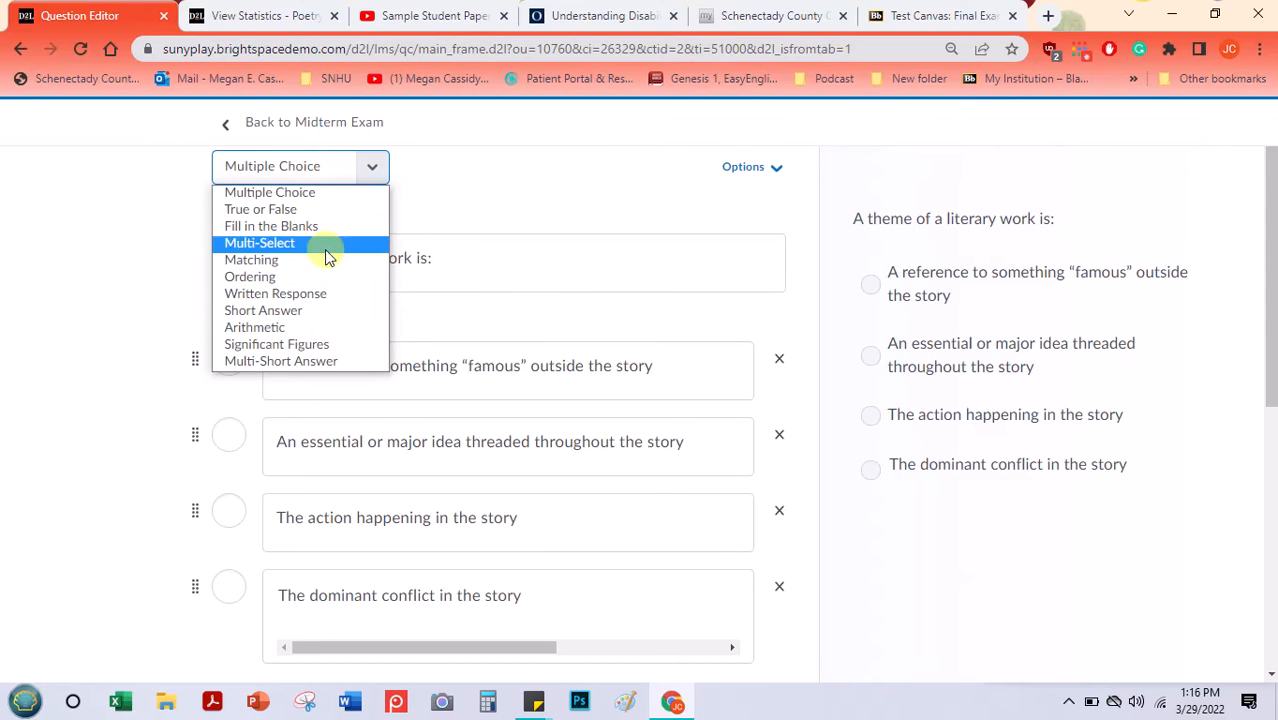
left_click(585, 178)
Move the answer "The dominant conflict in the story" above "The action happening in the story".
scroll(1272, 286, "down", 1)
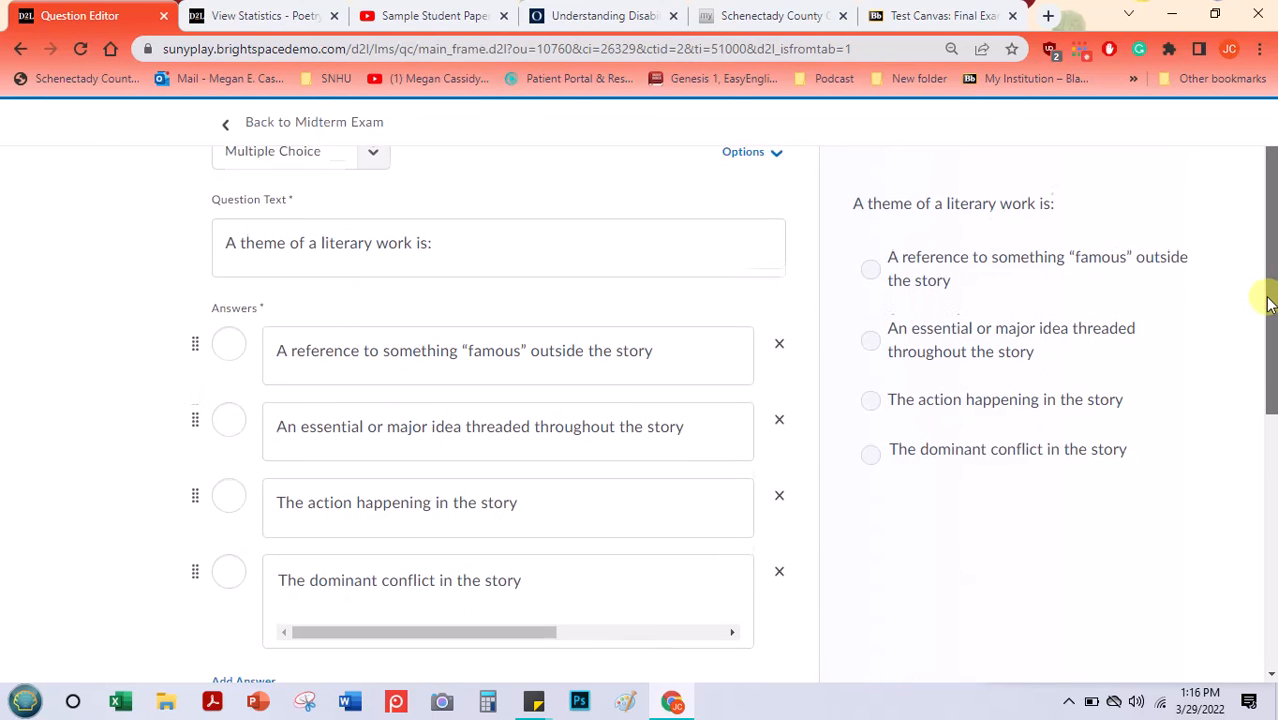
scroll(1262, 335, "down", 1)
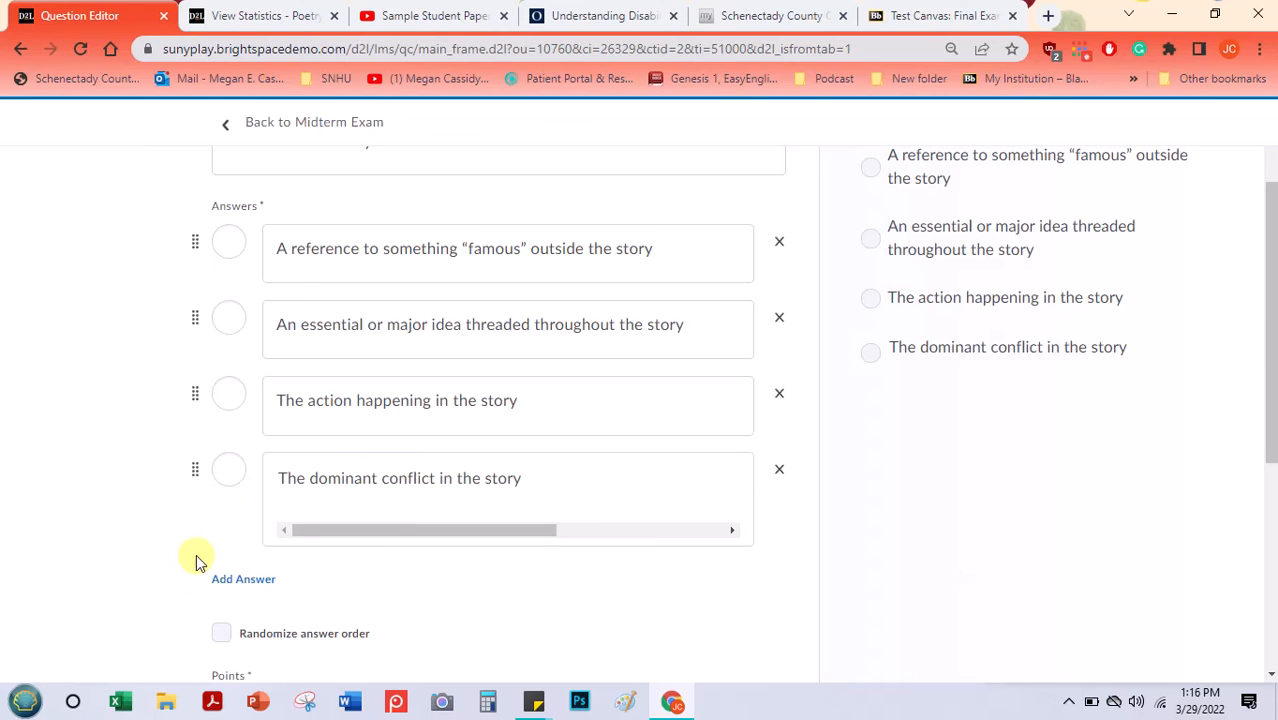
left_click_drag(194, 471, 190, 397)
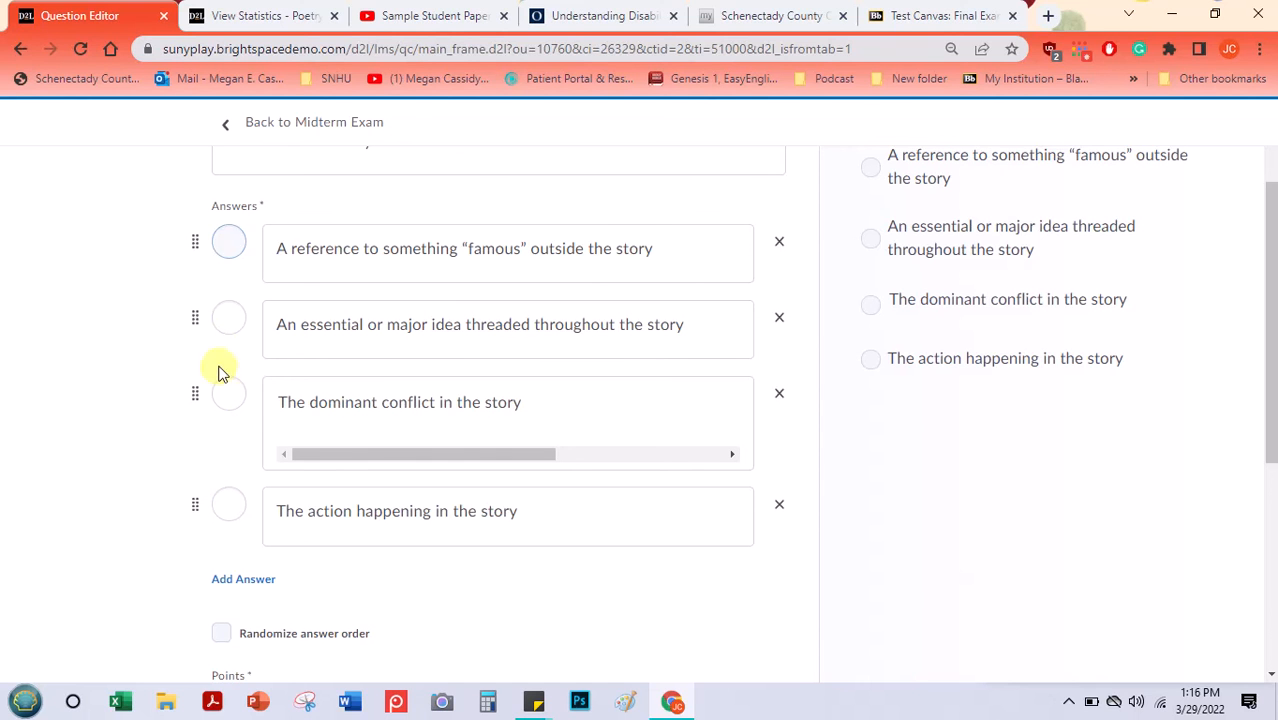
left_click(430, 440)
left_click(564, 408)
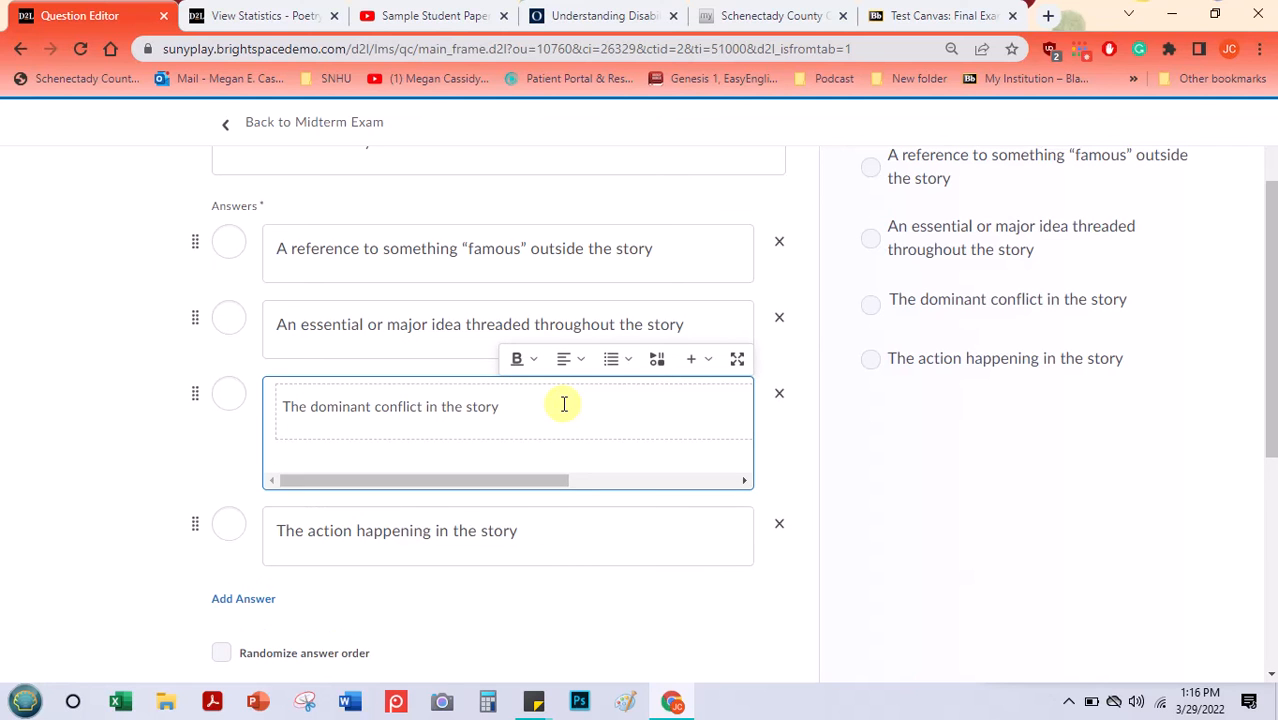
left_click(195, 447)
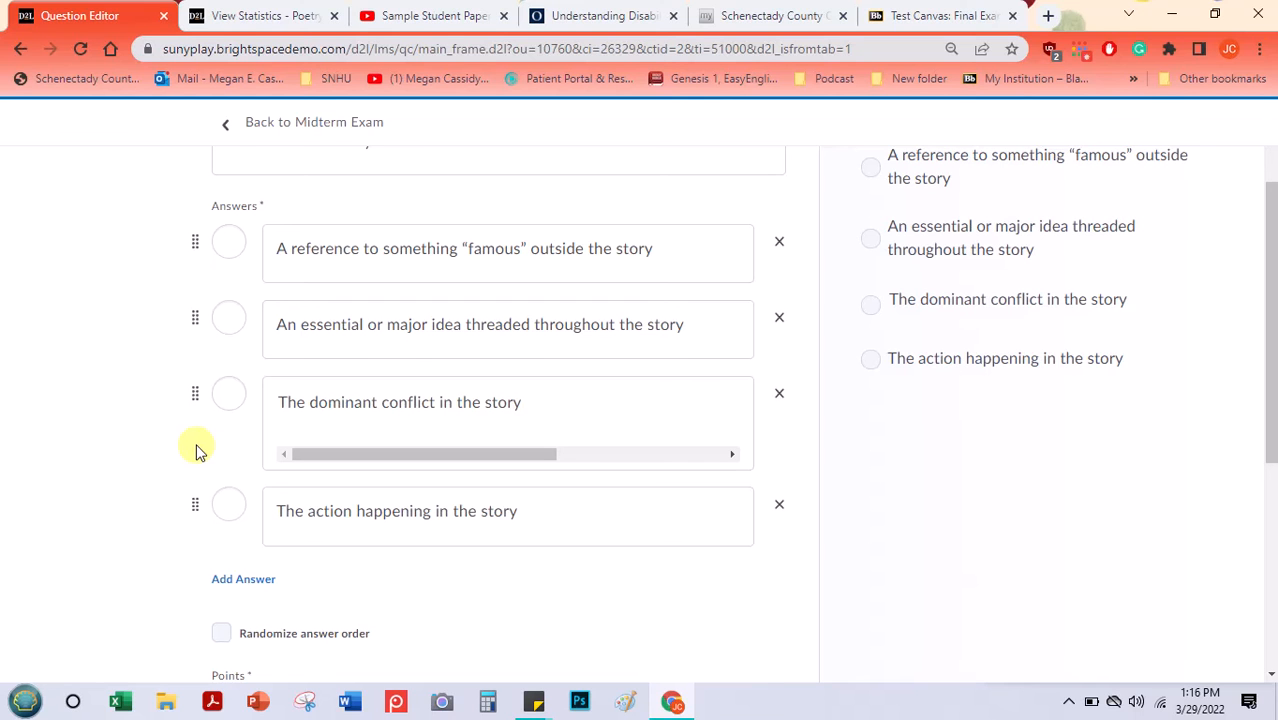
Mark "An essential or major idea threaded throughout the story" as the correct answer and move it to the first position.
left_click(220, 634)
left_click(220, 636)
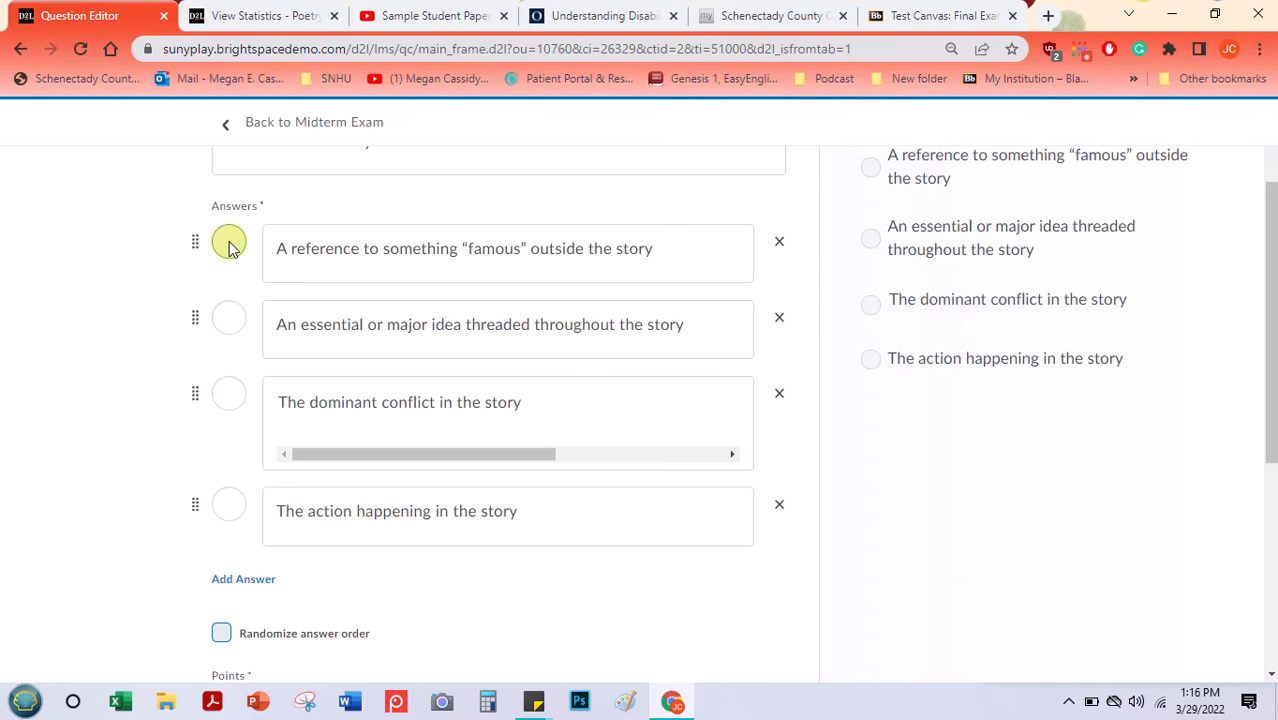
left_click(228, 317)
left_click_drag(193, 316, 203, 223)
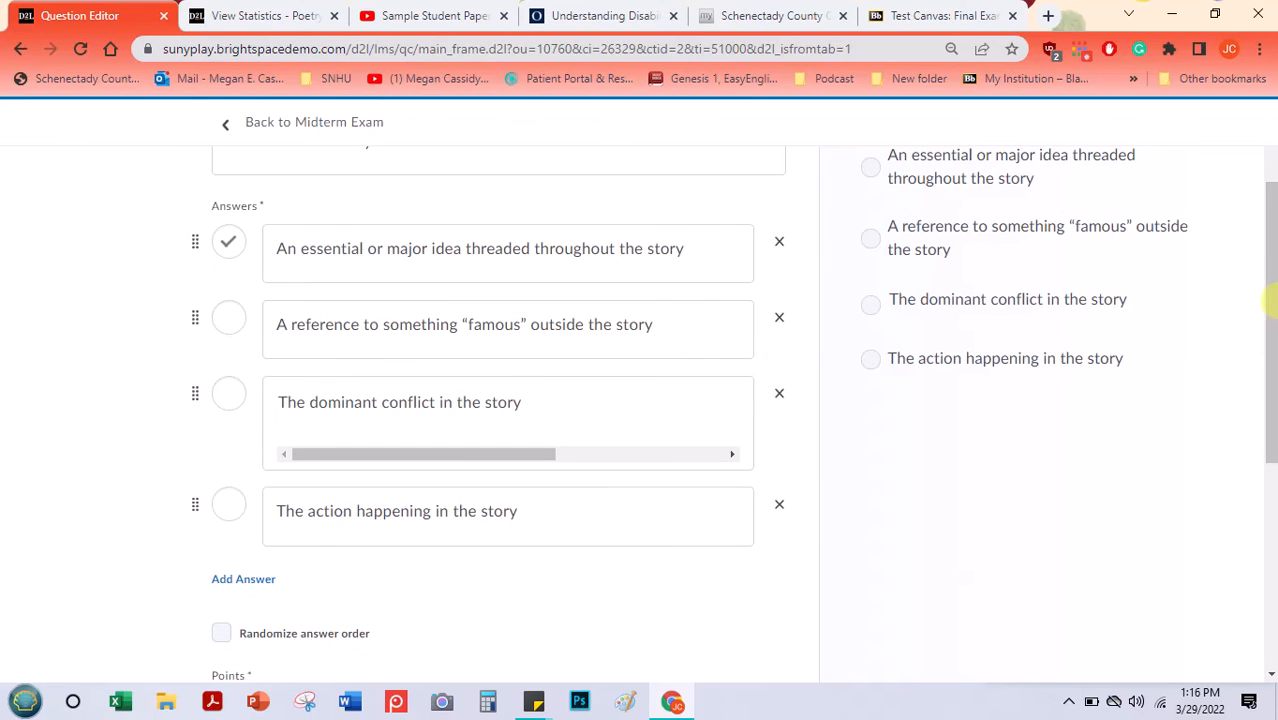
Check the question preview and turn on randomized answer order for the multiple choice question.
scroll(1266, 257, "up", 3)
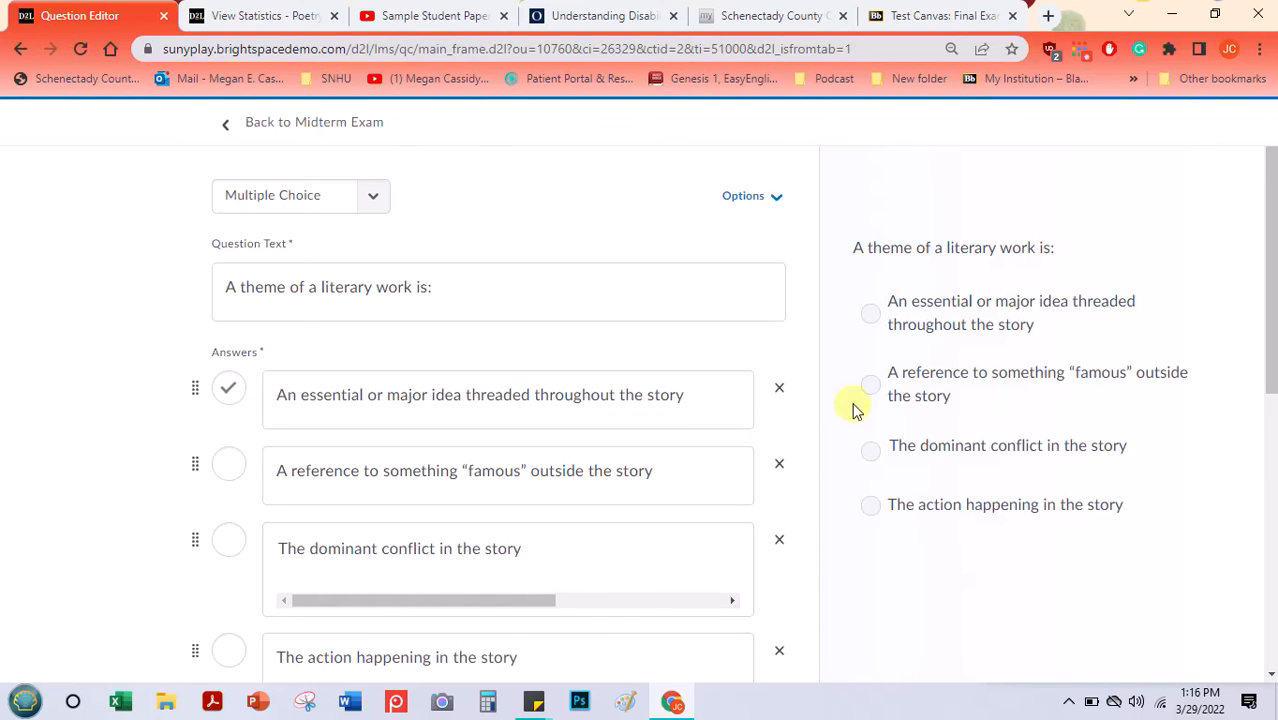
scroll(1270, 220, "down", 3)
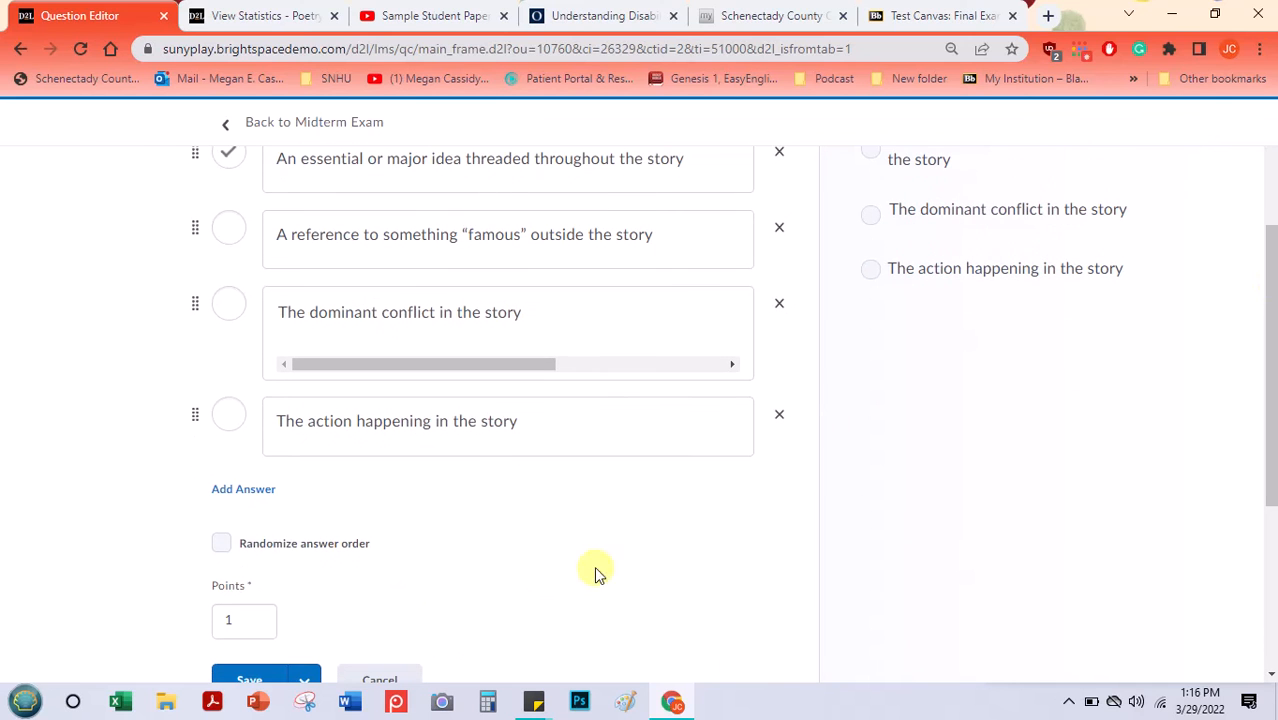
left_click(222, 543)
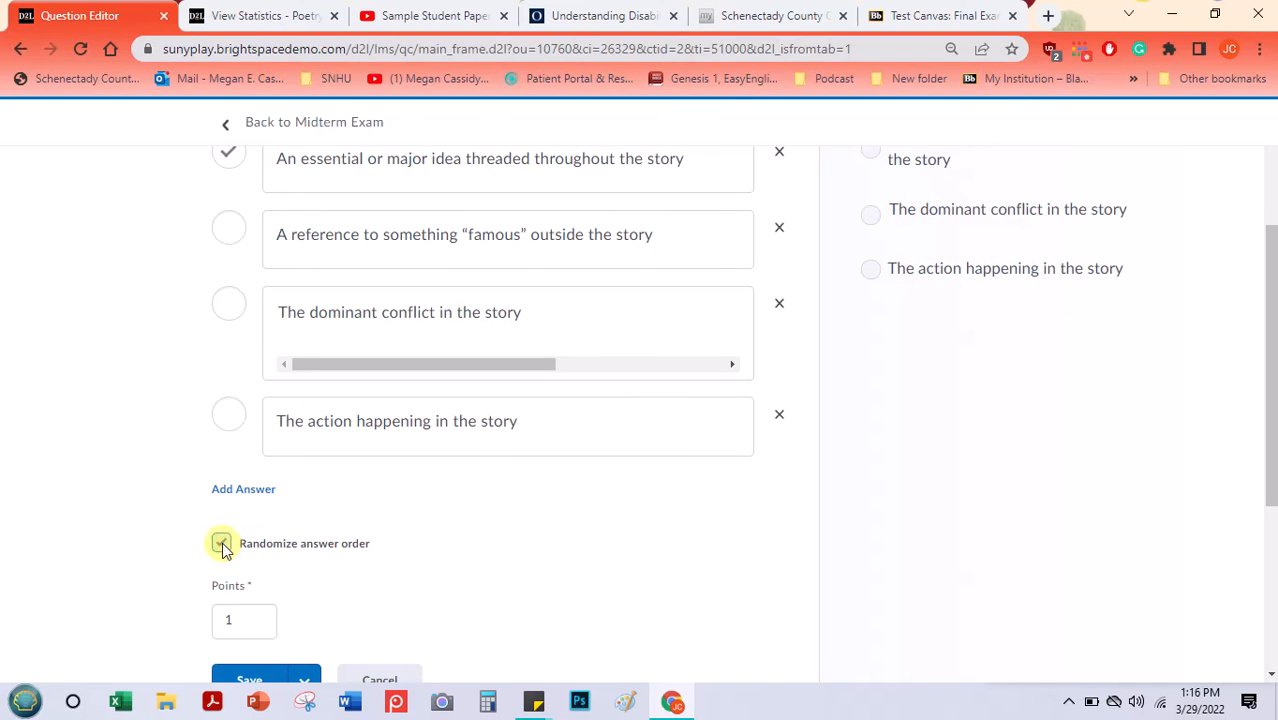
Look through the extra question options, such as feedback, hint, short description, custom weights and enumeration, without adding any.
scroll(1270, 285, "up", 3)
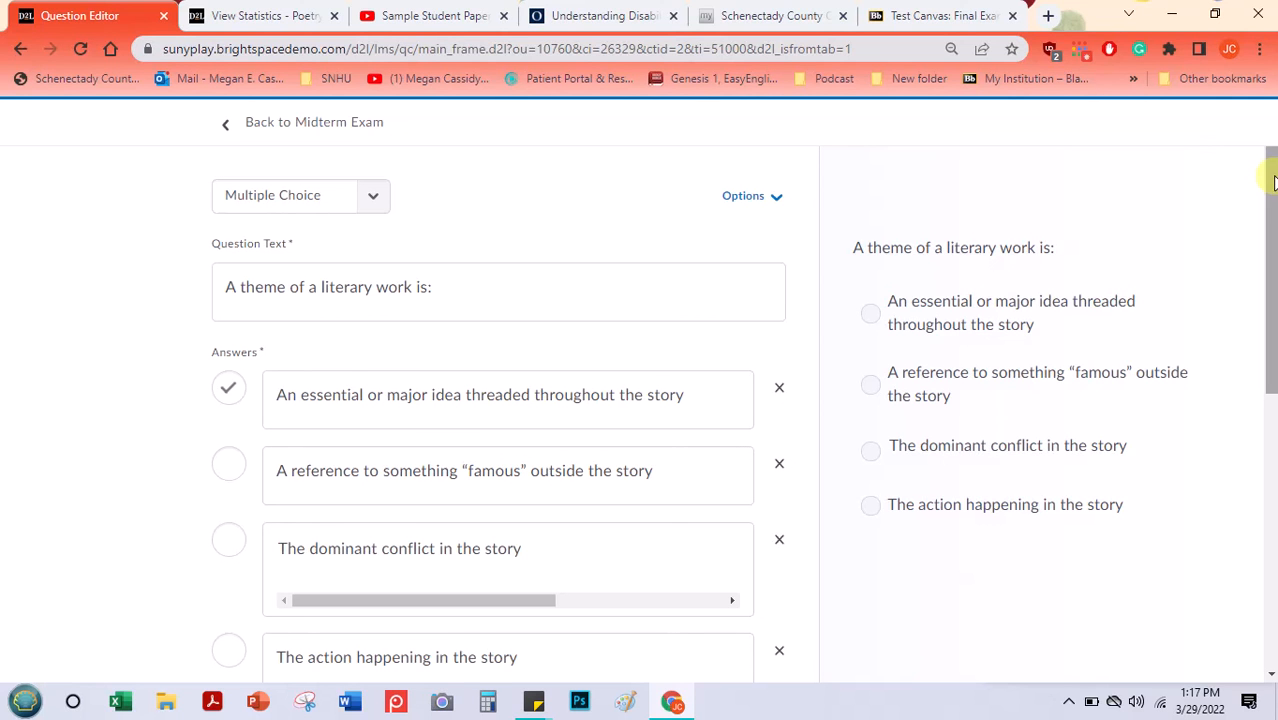
left_click_drag(1271, 180, 1271, 188)
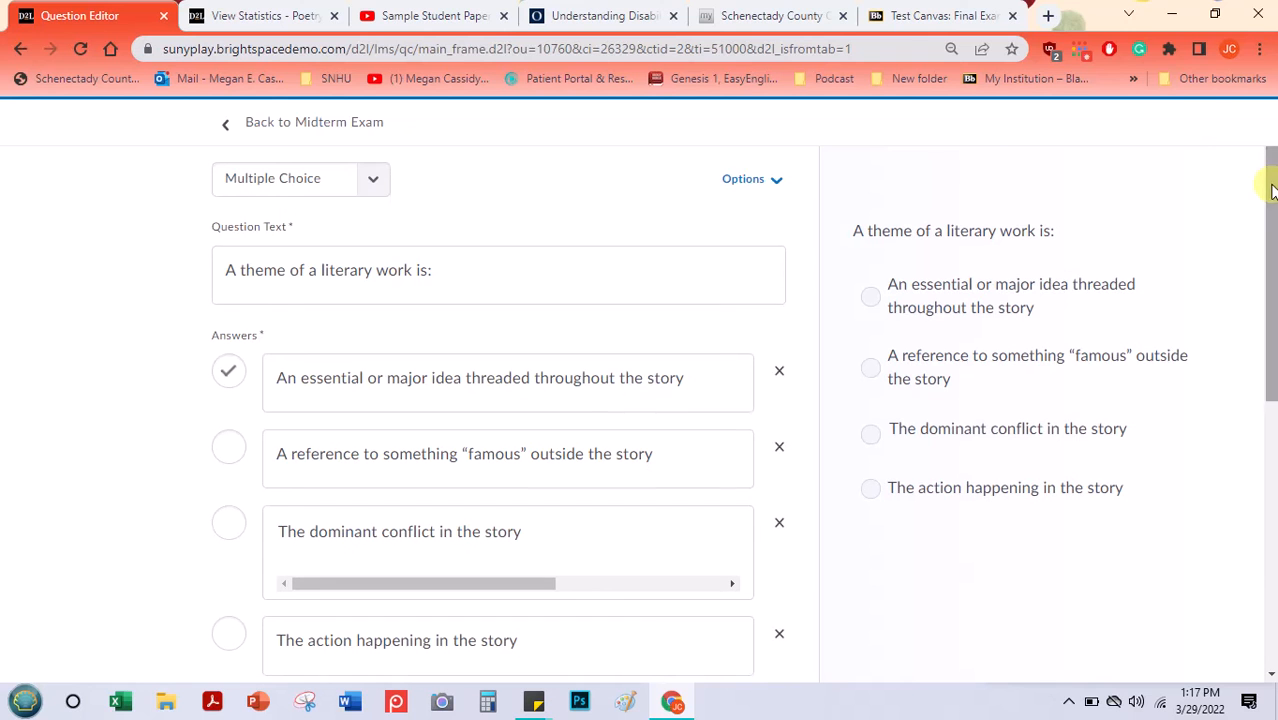
left_click(771, 185)
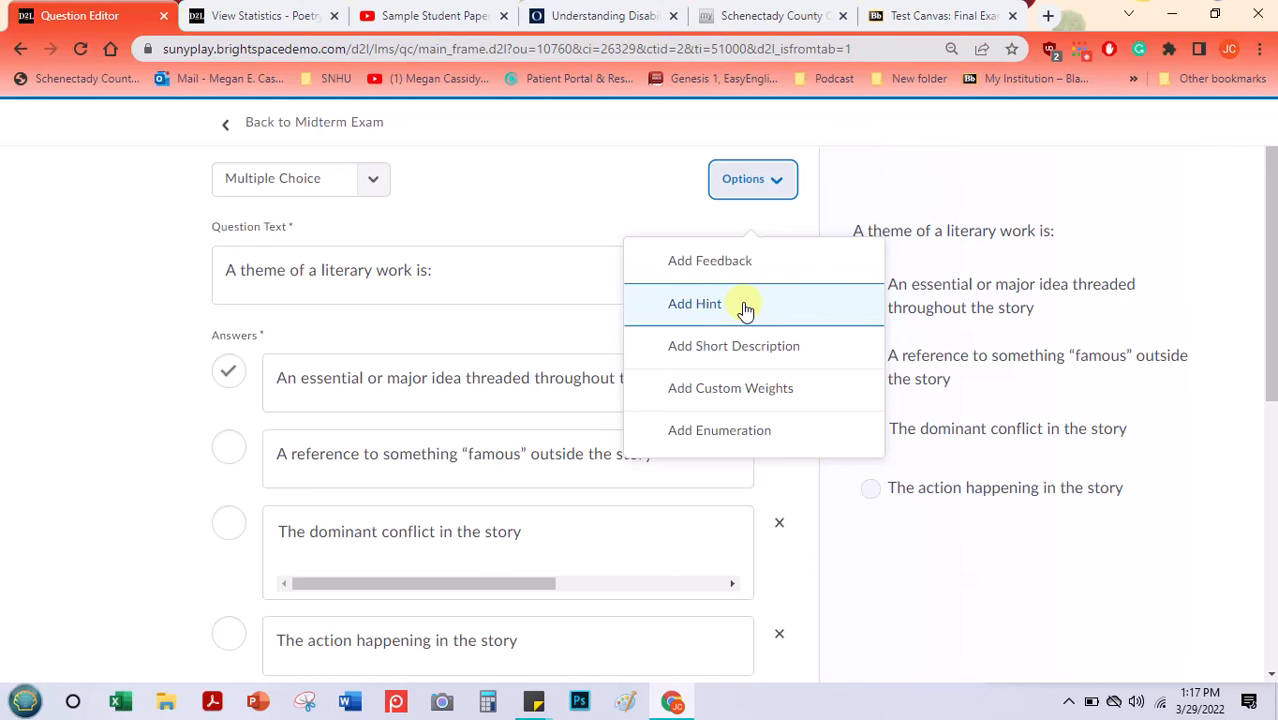
left_click(576, 198)
Keep the question worth 1 point, save it and start another new question.
left_click_drag(1270, 300, 1240, 437)
left_click(232, 397)
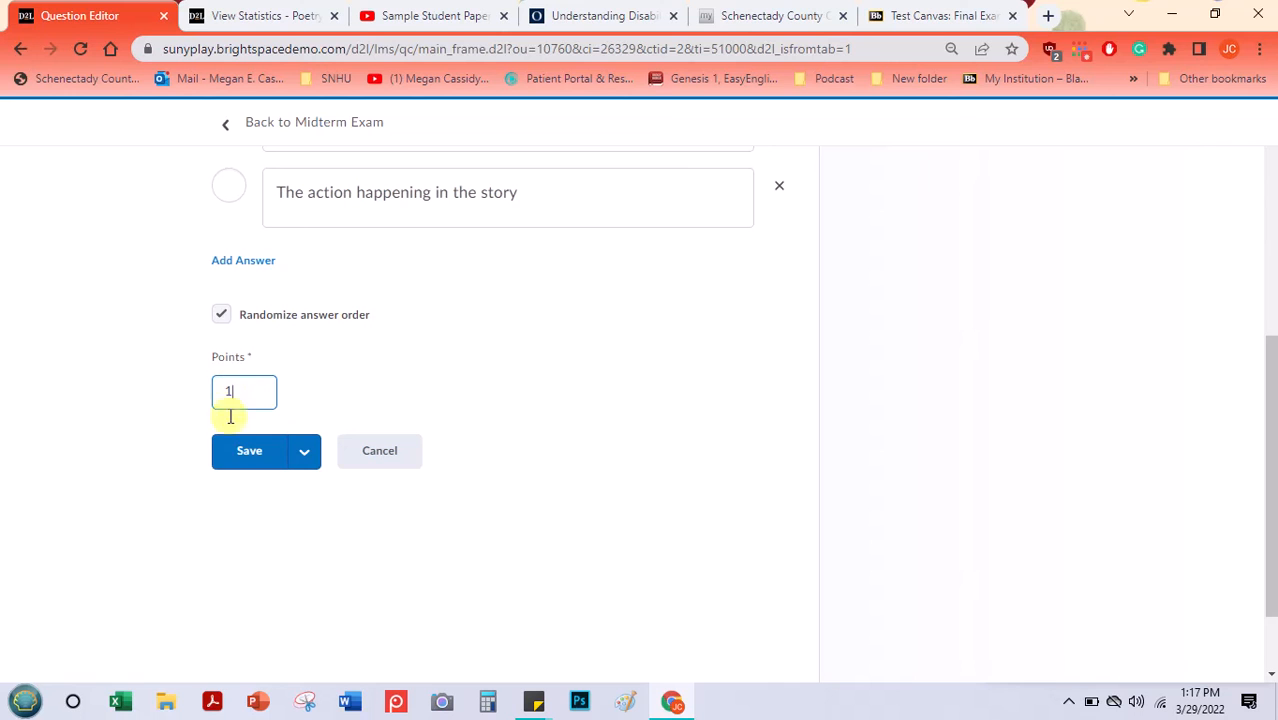
left_click(232, 456)
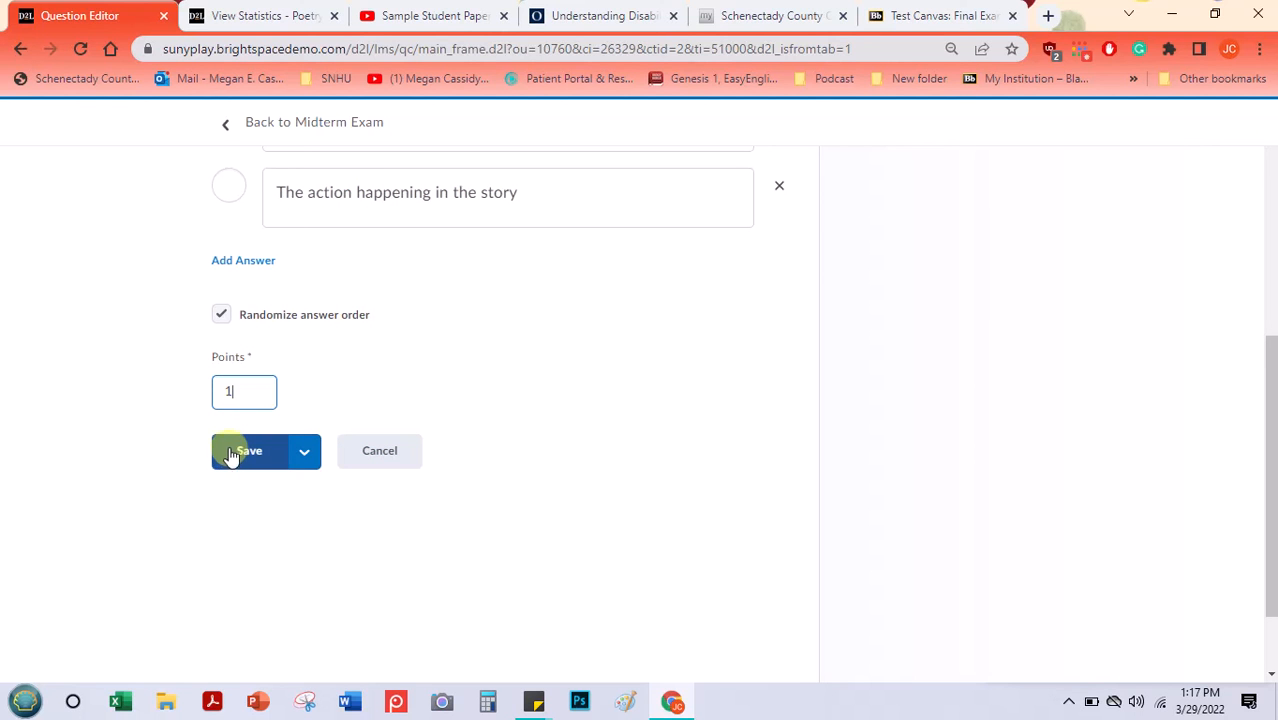
left_click(306, 451)
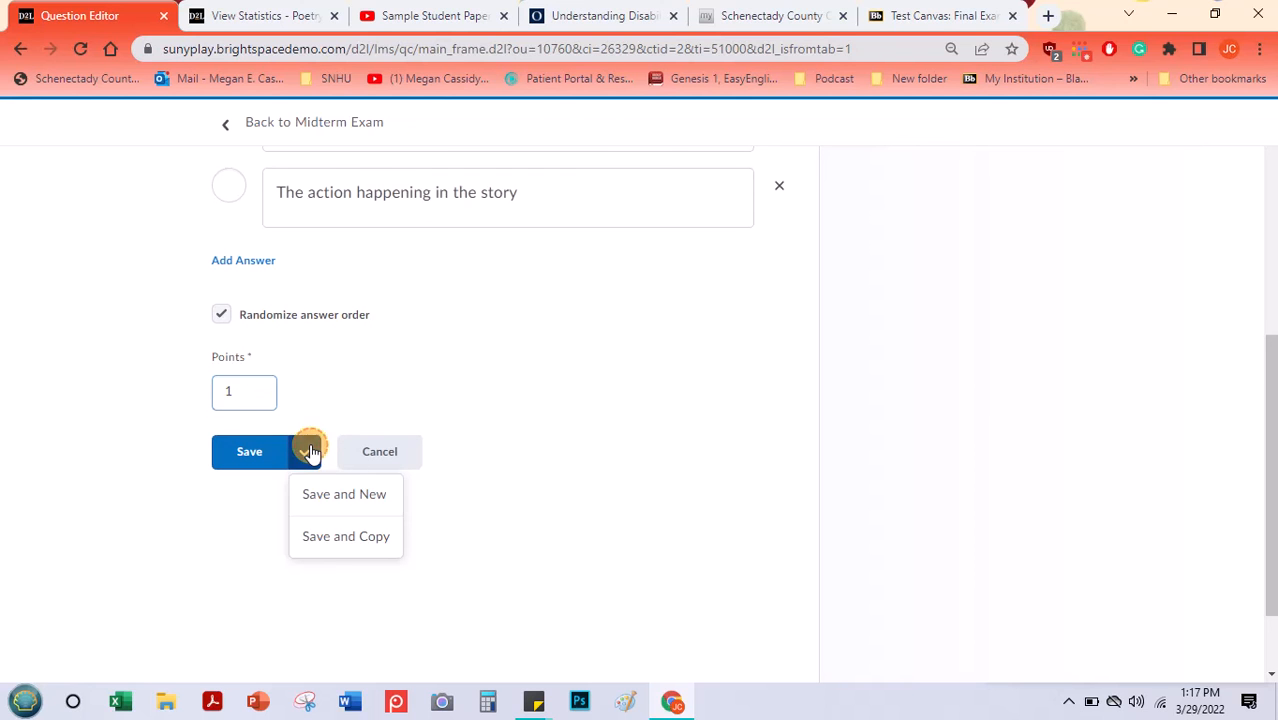
left_click(322, 503)
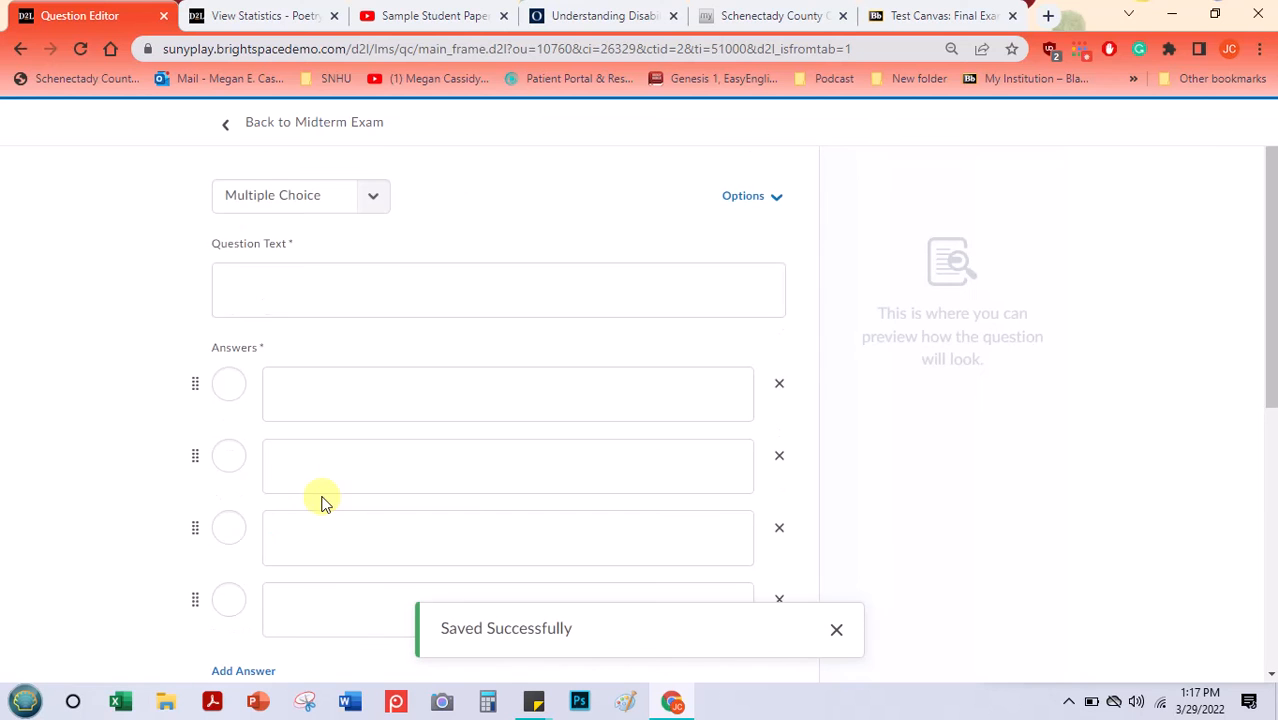
Make the new question a Written Response and enter the 3-5 paragraph essay prompt on "My Papa's Waltz" and its critical piece.
left_click(371, 205)
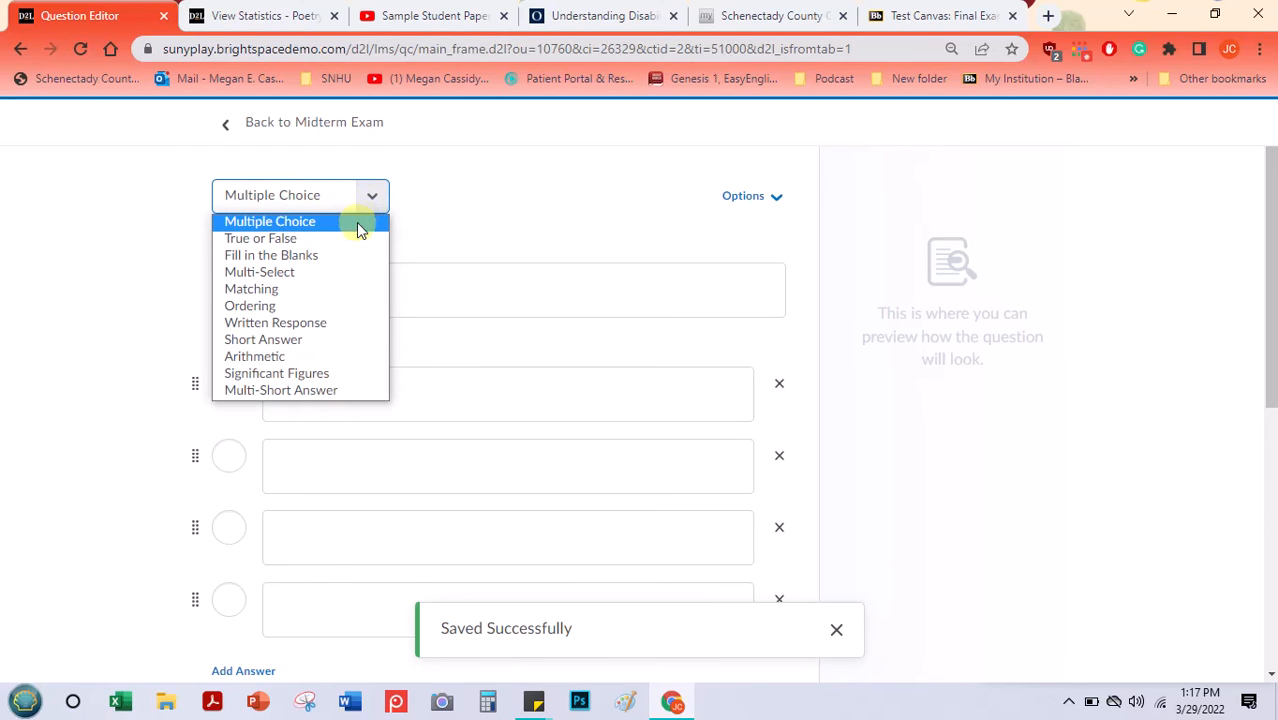
left_click(311, 331)
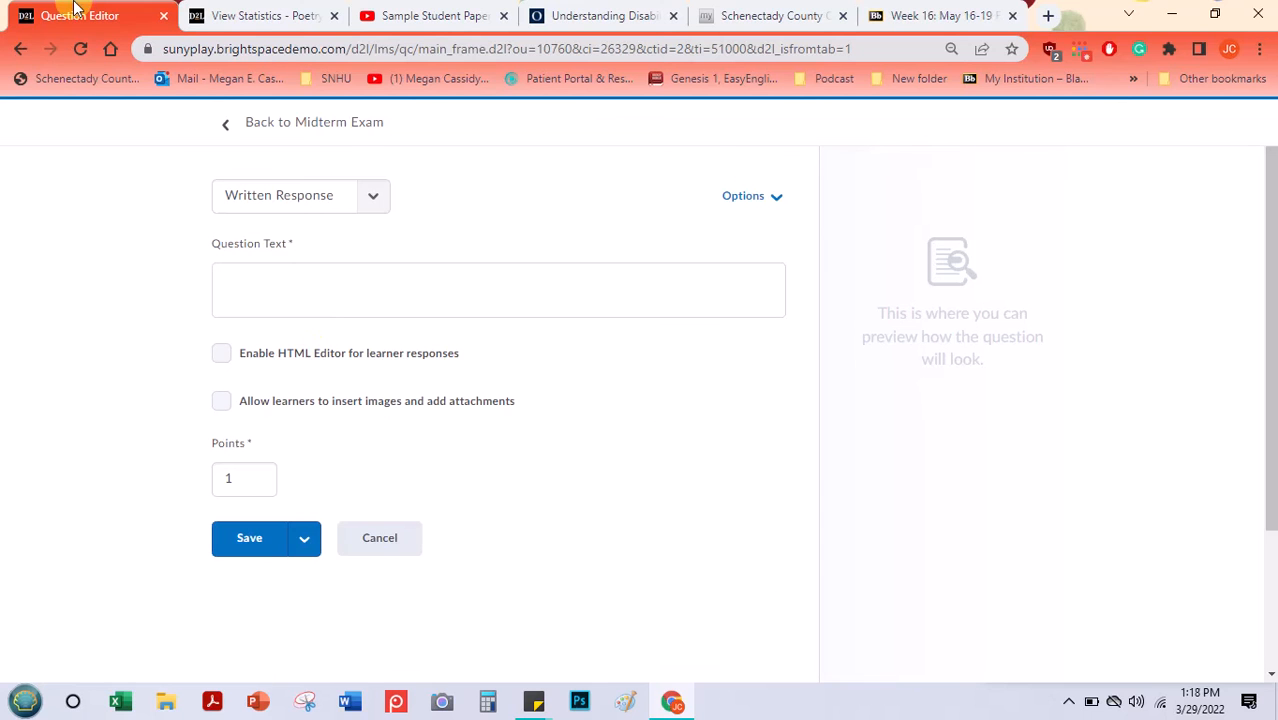
left_click(371, 196)
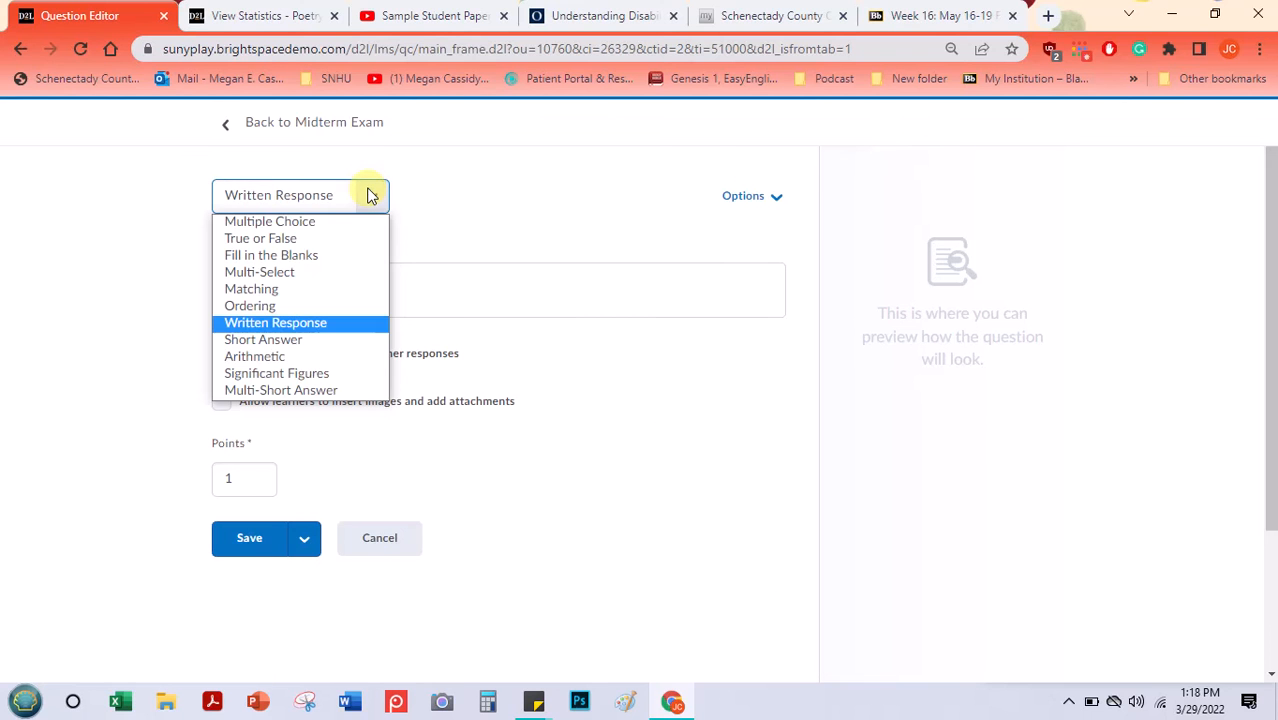
left_click(349, 324)
left_click(338, 292)
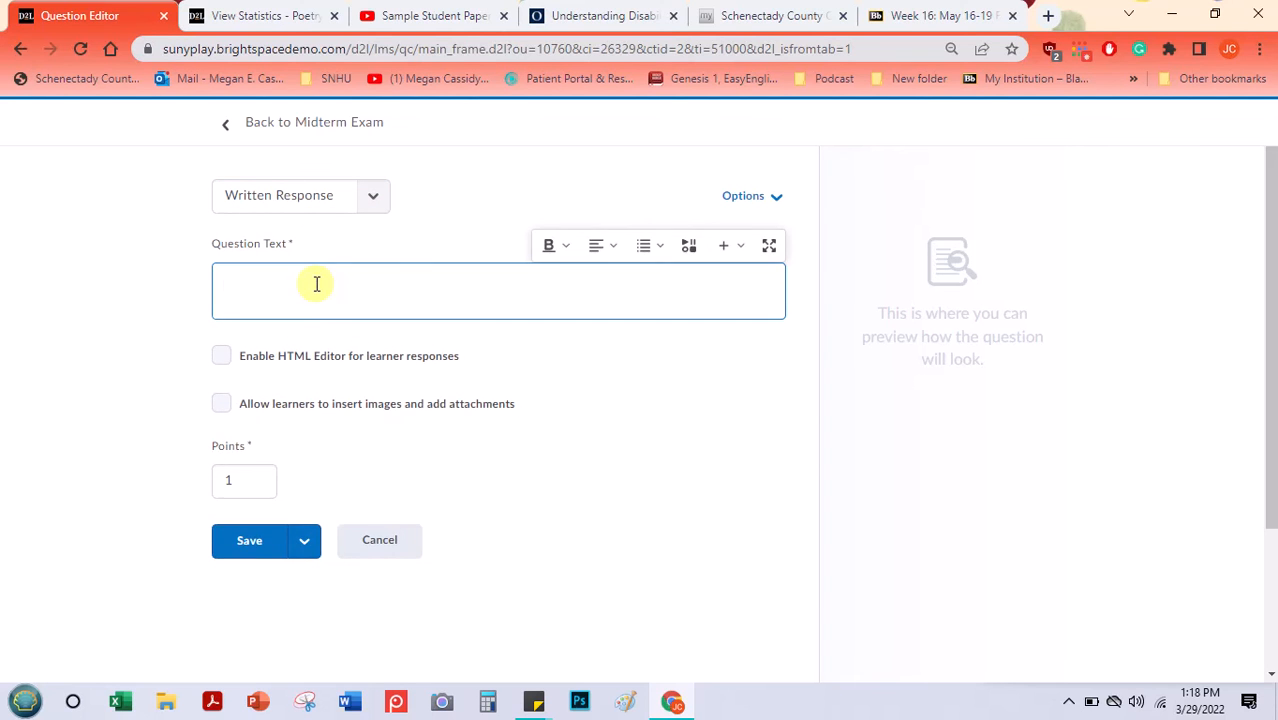
type("Read the poem \"My Papa’s Waltz\" by Theodore Roethke and the critical piece \"Roethke’s ‘My Papa’s Waltz’\" by Bobby Fong. Then, write an argument either agreeing or disagreeing with Fong’s interpretation of the poem. In your argument, consider the poet’s use of poetic elements and devices and how they contribute to the themes and message of the poem. Use evidence from both the poem and the criticism to support your answer and cite that evidence using proper MLA formatting. This is a short essay, which should be at least 3-5 paragraphs in length.")
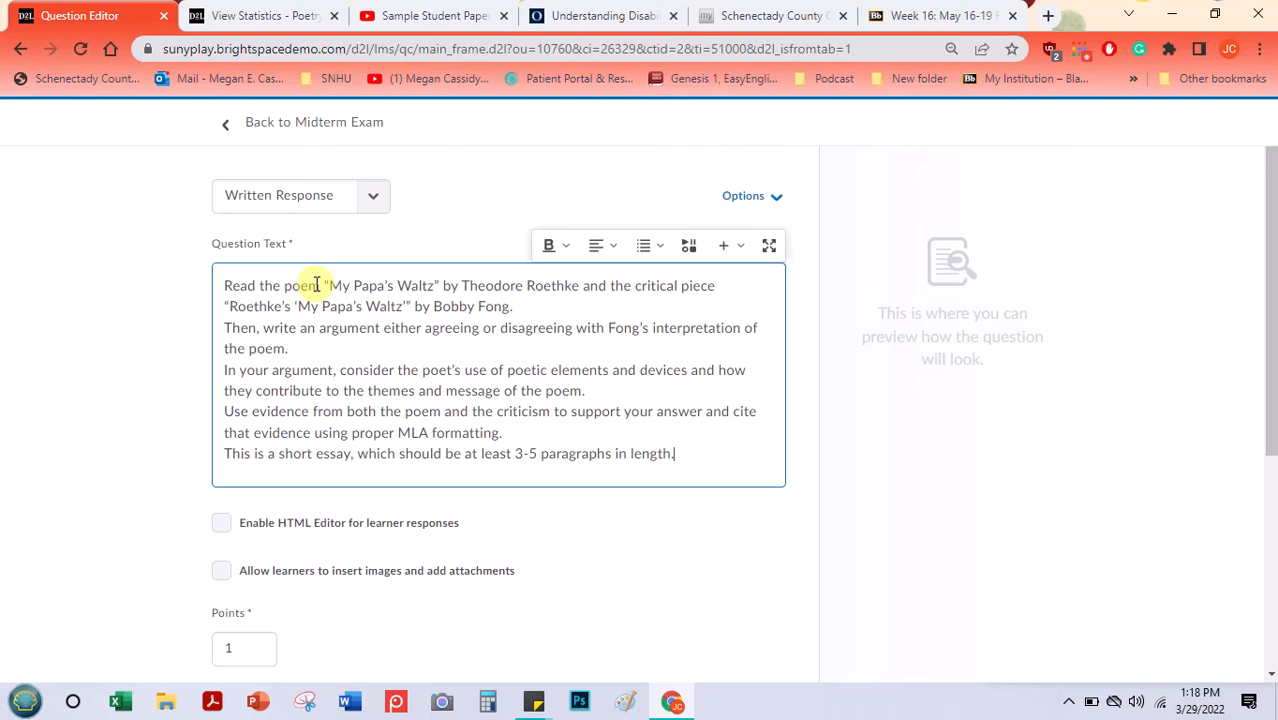
Separate the reading instruction from the rest of the prompt and turn the remaining text into a bulleted list without blank bullet lines.
left_click(514, 306)
key("Return")
left_click(330, 392)
key("Return")
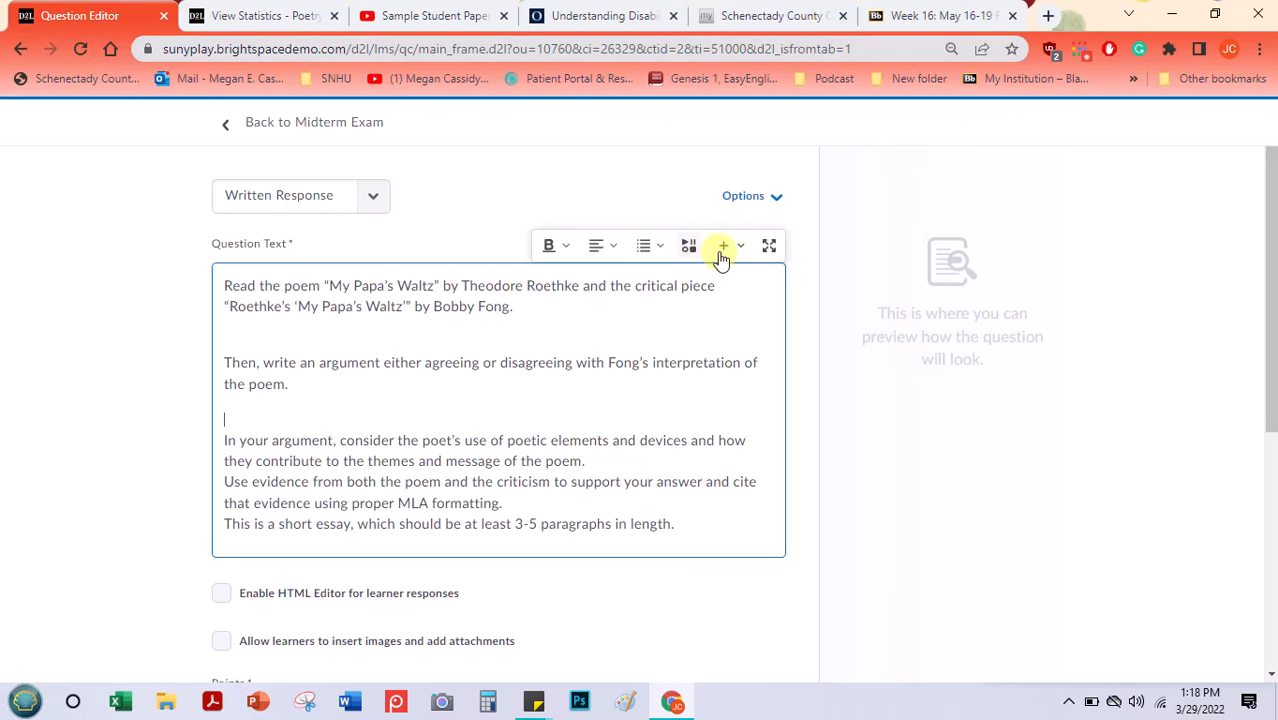
left_click_drag(679, 523, 167, 367)
left_click(648, 248)
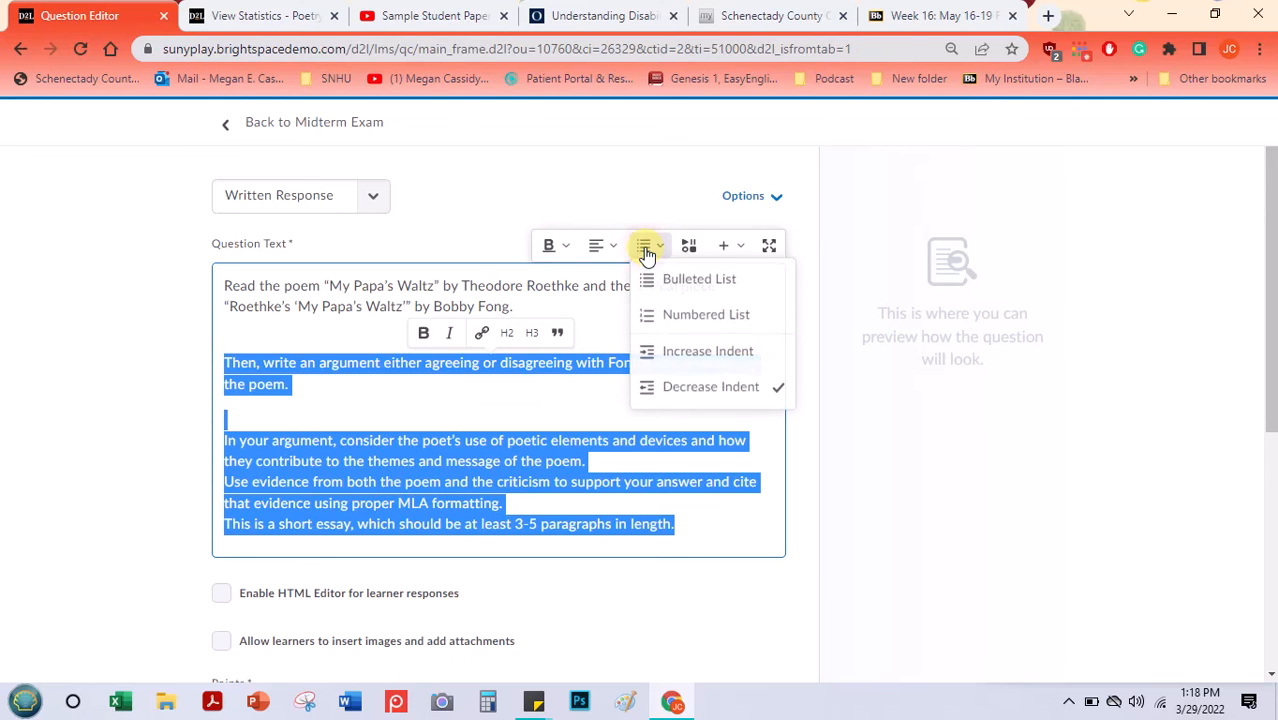
left_click(690, 280)
left_click(335, 406)
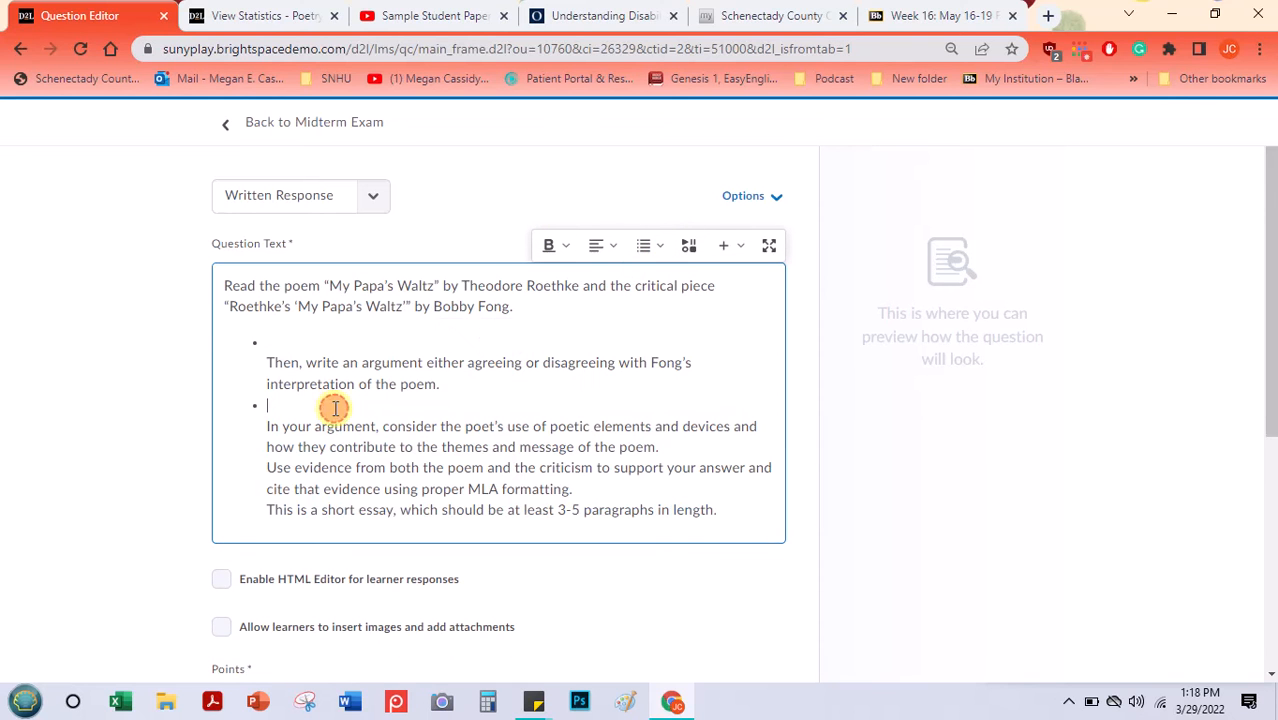
key("BackSpace")
key("BackSpace")
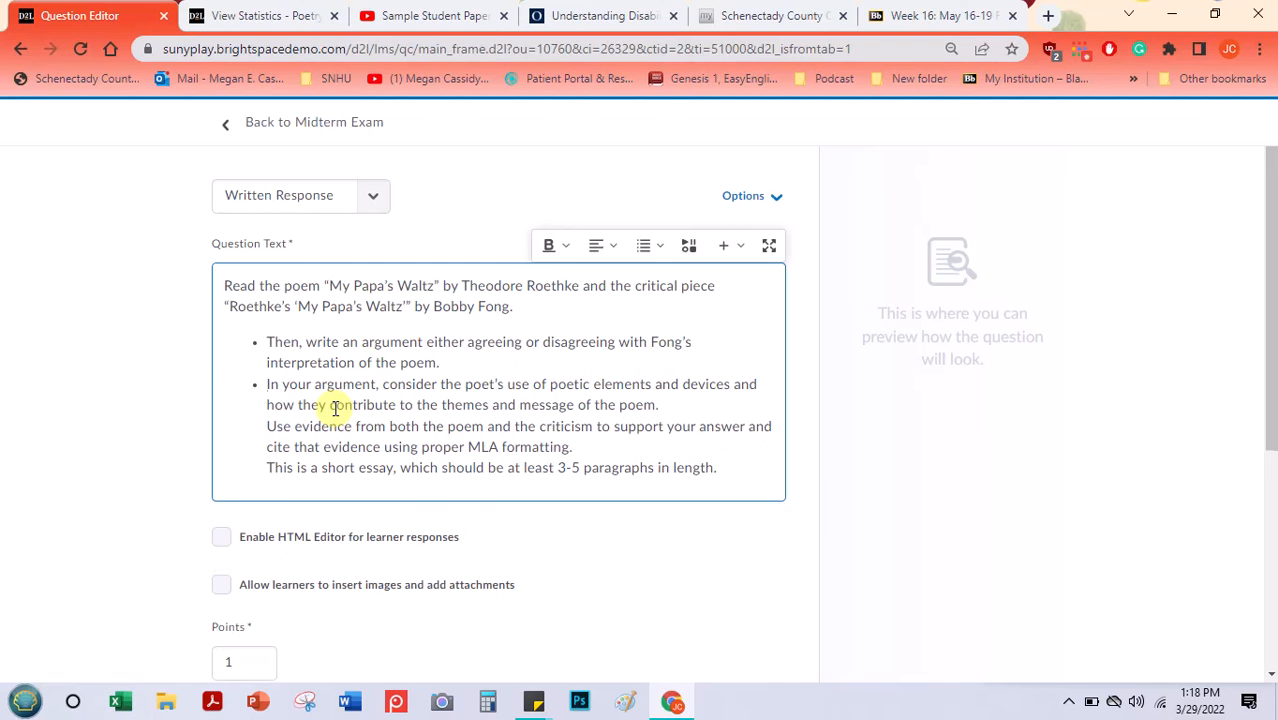
Split the "Use evidence from both the poem" and "This is a short essay" sentences into their own bullets.
left_click(271, 426)
key("BackSpace")
key("Return")
left_click(269, 468)
key("BackSpace")
key("Return")
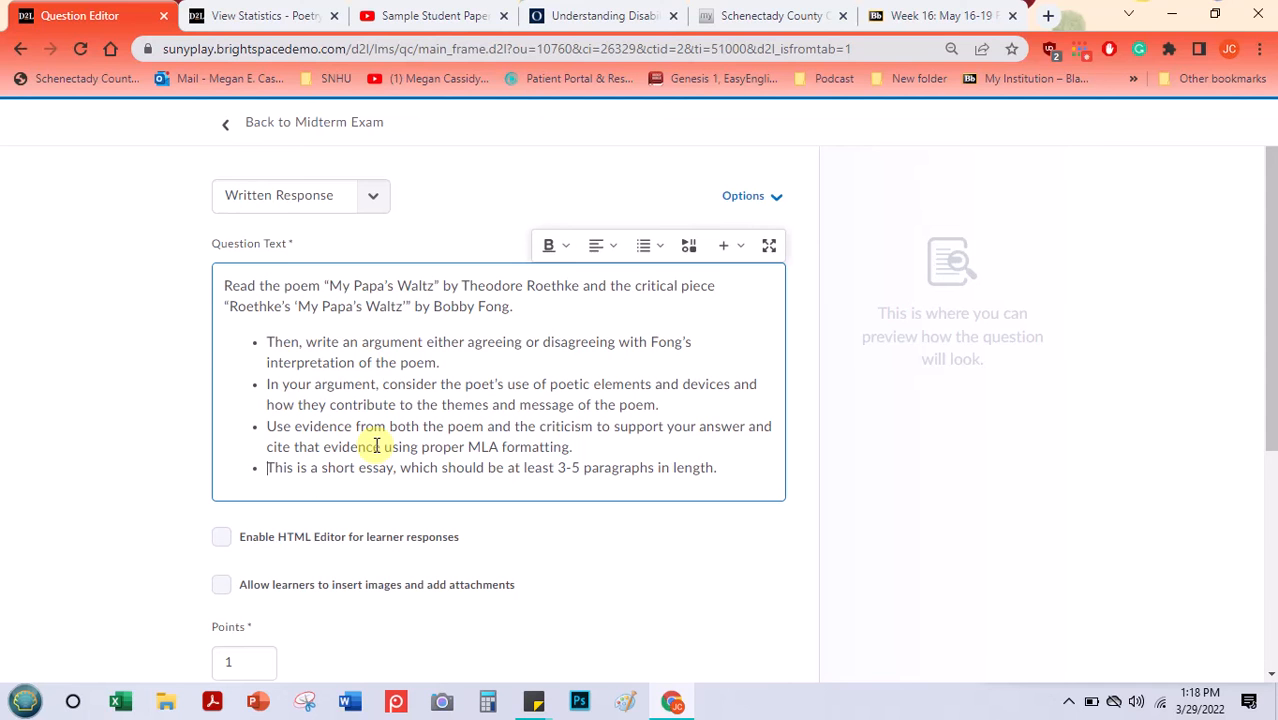
Set the written response question's points to 19, leaving the HTML editor and attachment options off.
left_click(291, 572)
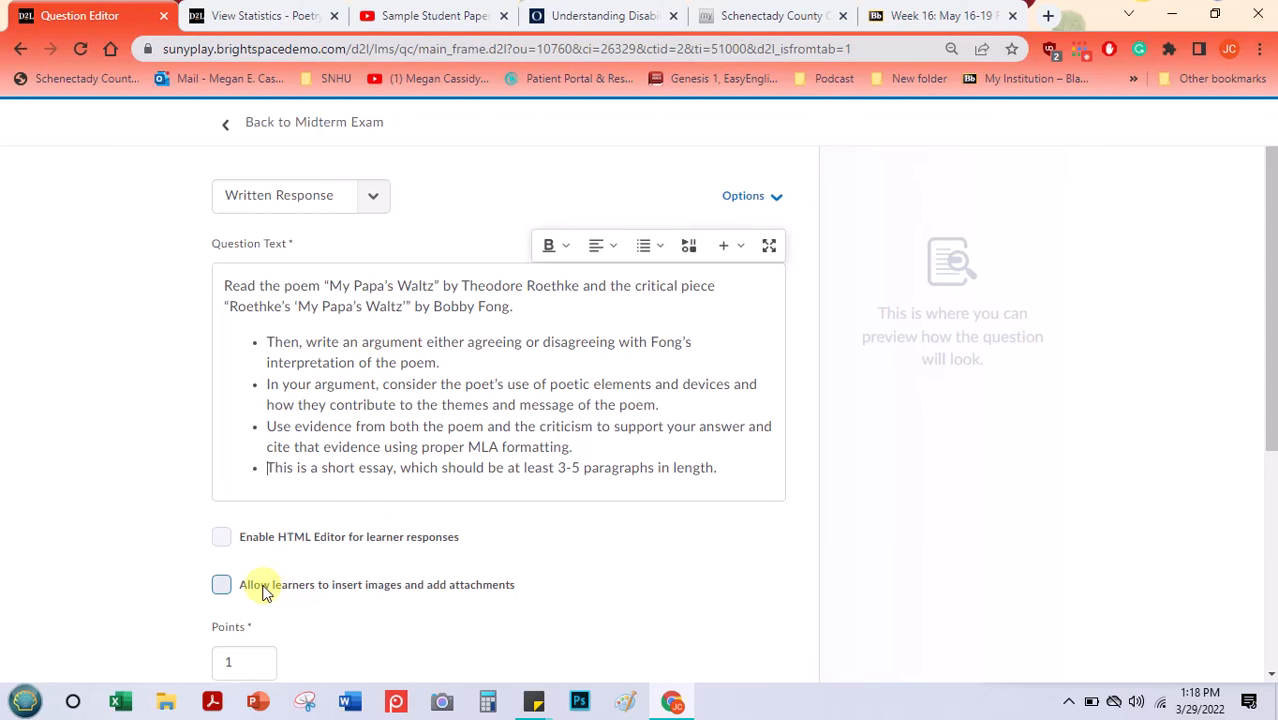
left_click_drag(1266, 314, 1258, 397)
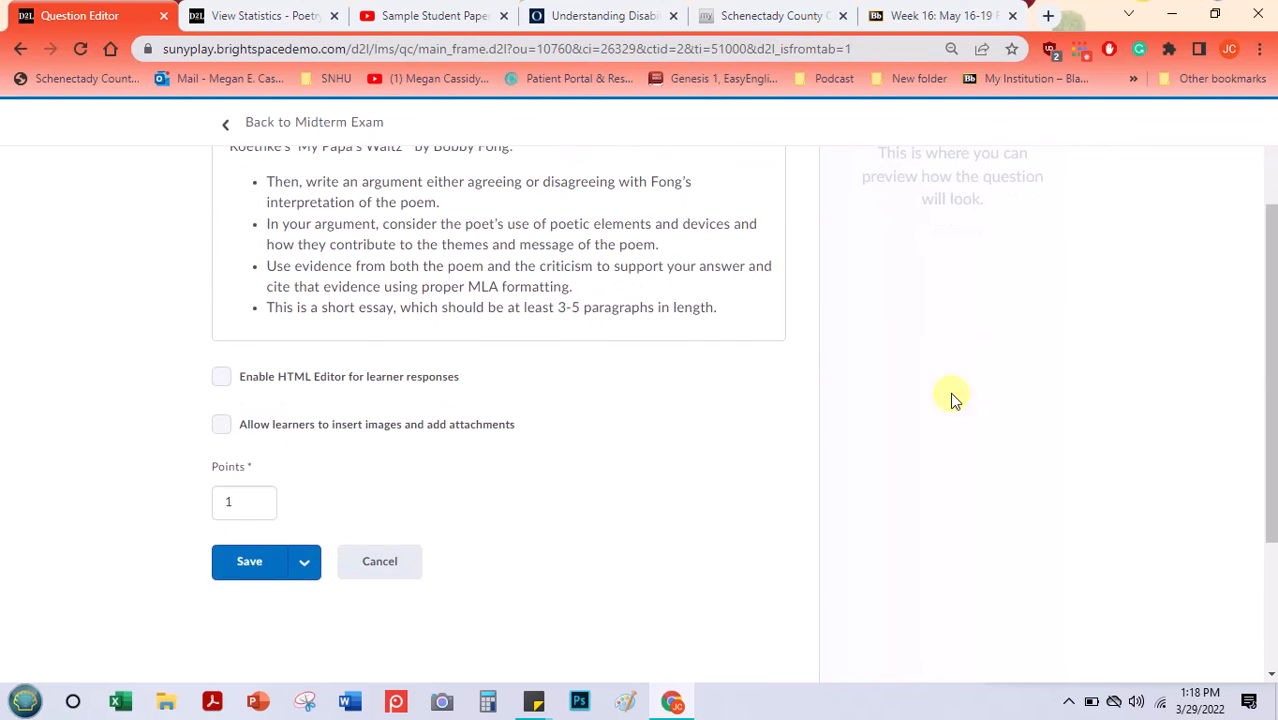
left_click(232, 505)
double_click(232, 505)
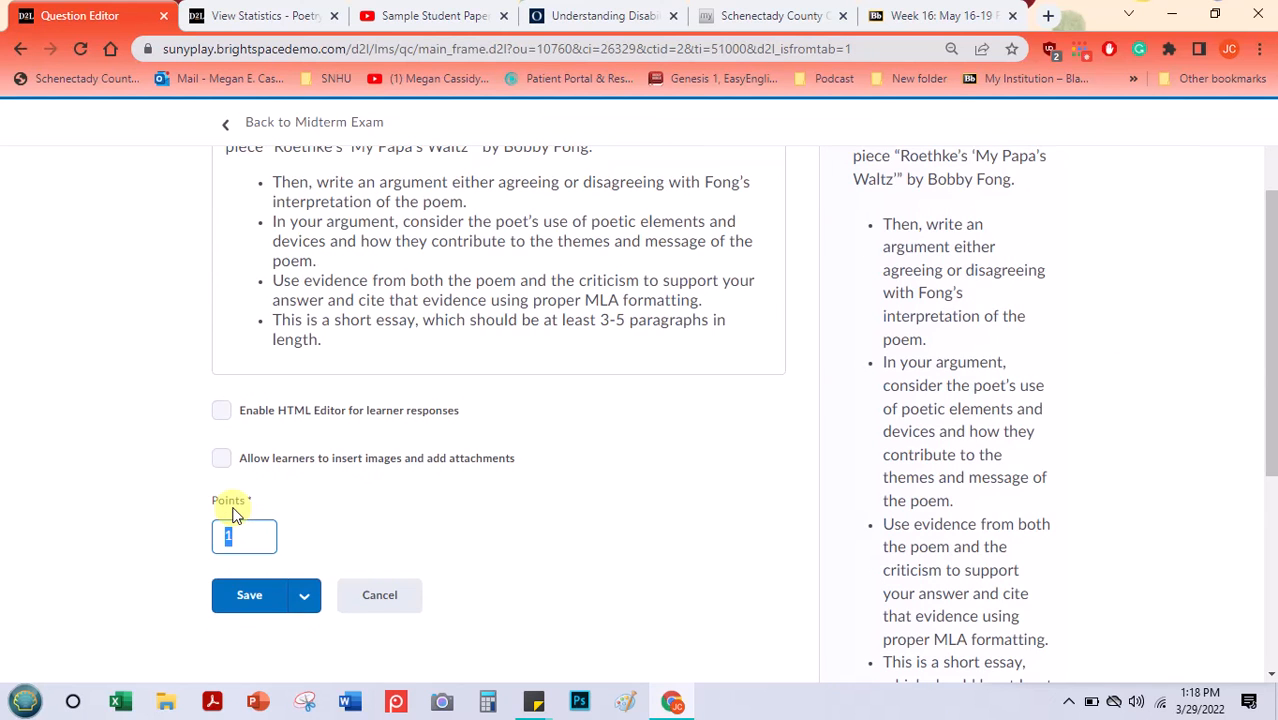
type("19")
left_click(237, 597)
Review the written response preview down to its answer box and save the question to the Midterm Exam.
left_click_drag(1268, 256, 1262, 500)
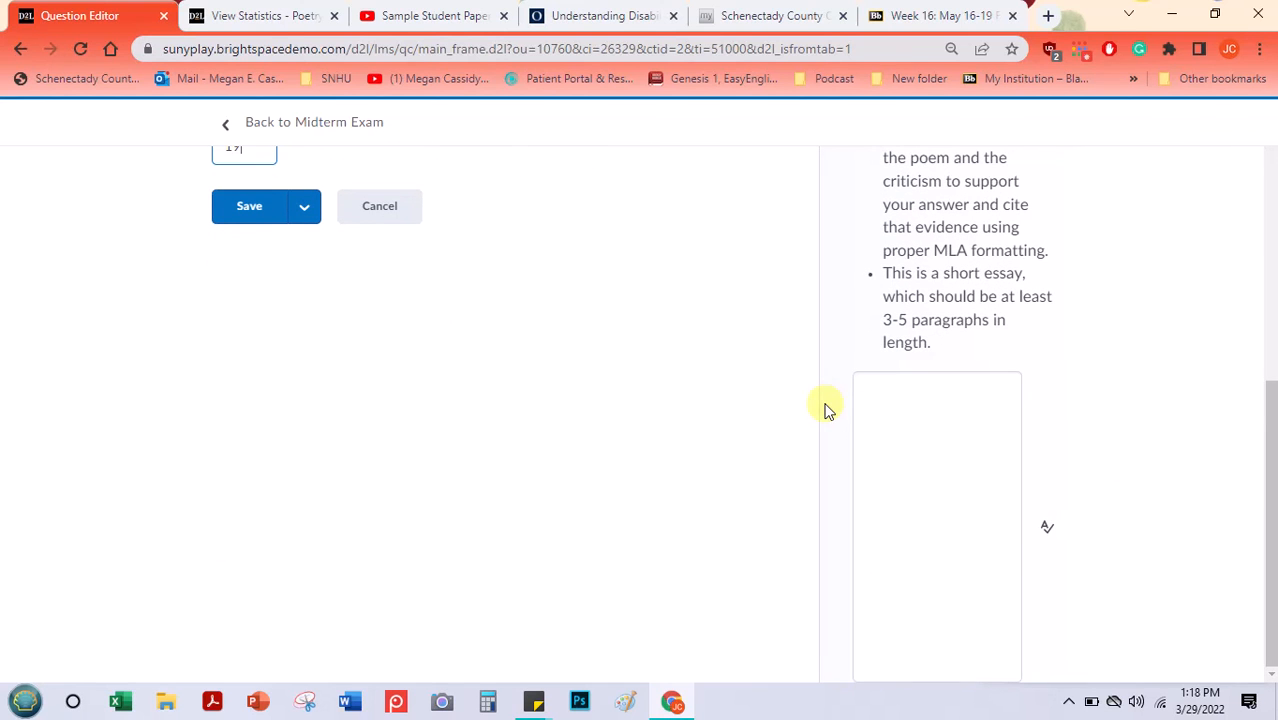
key("ctrl+minus")
key("ctrl+minus")
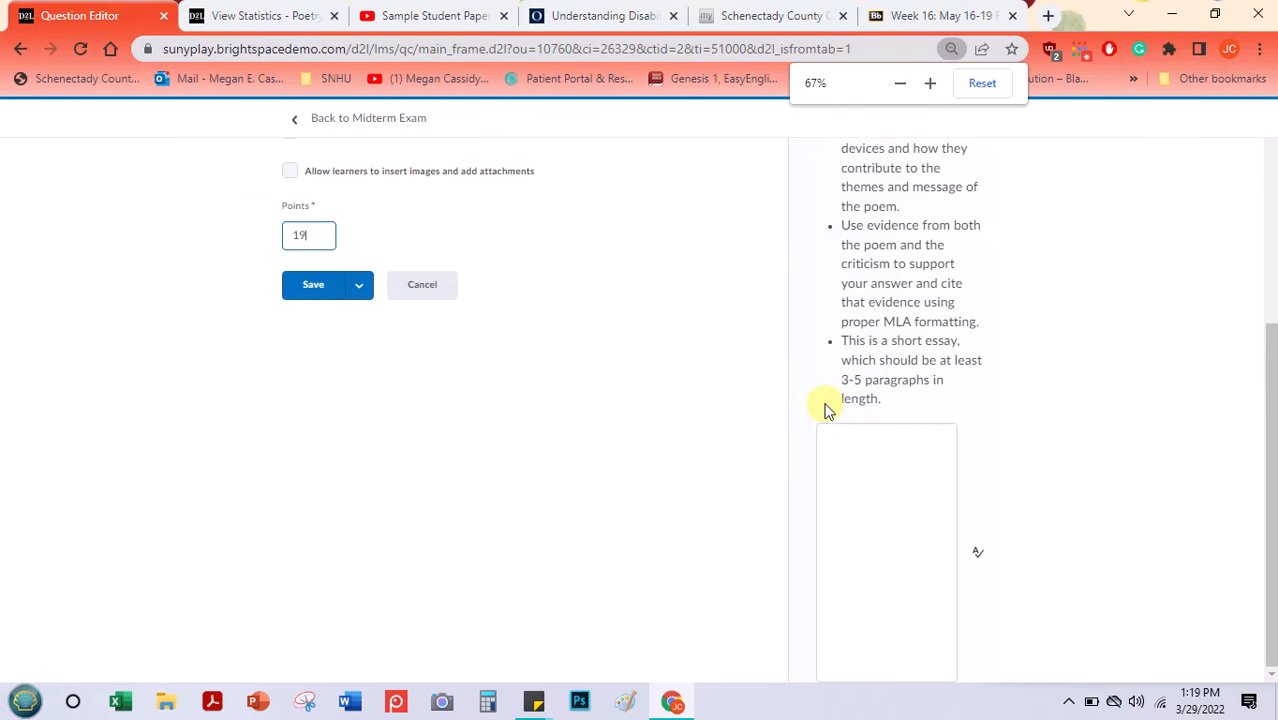
left_click_drag(1270, 385, 1220, 446)
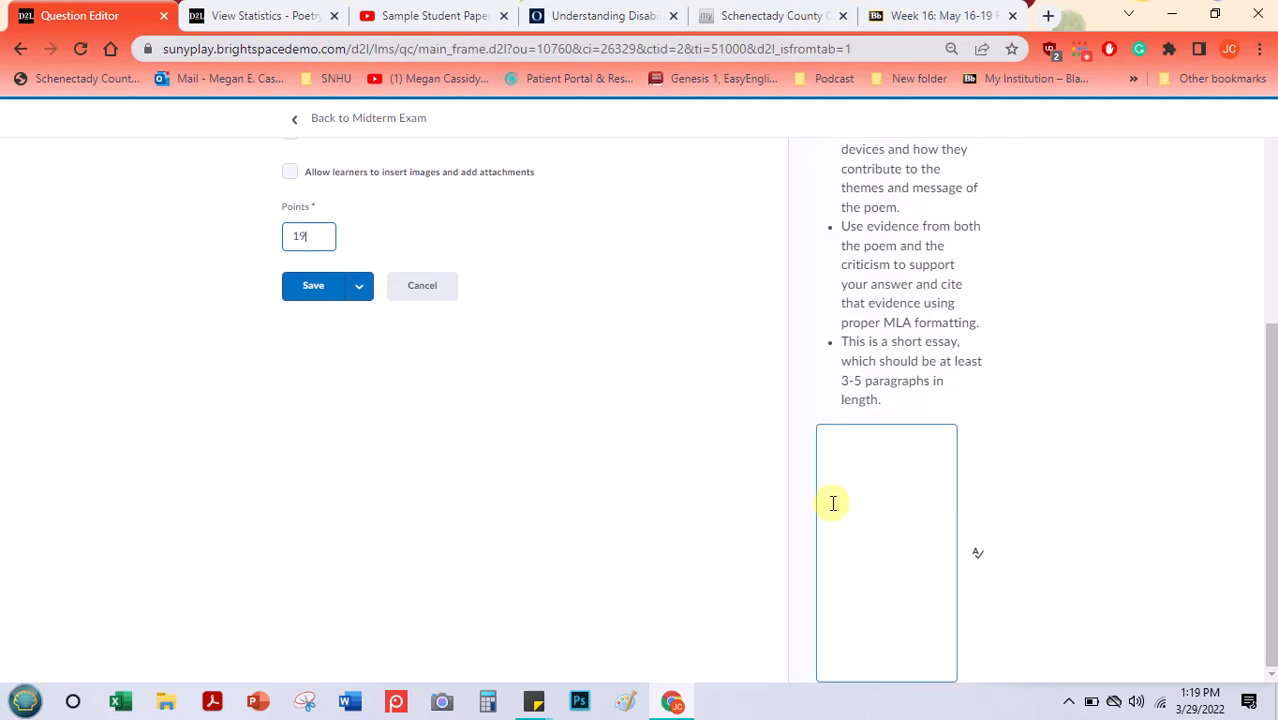
left_click(304, 288)
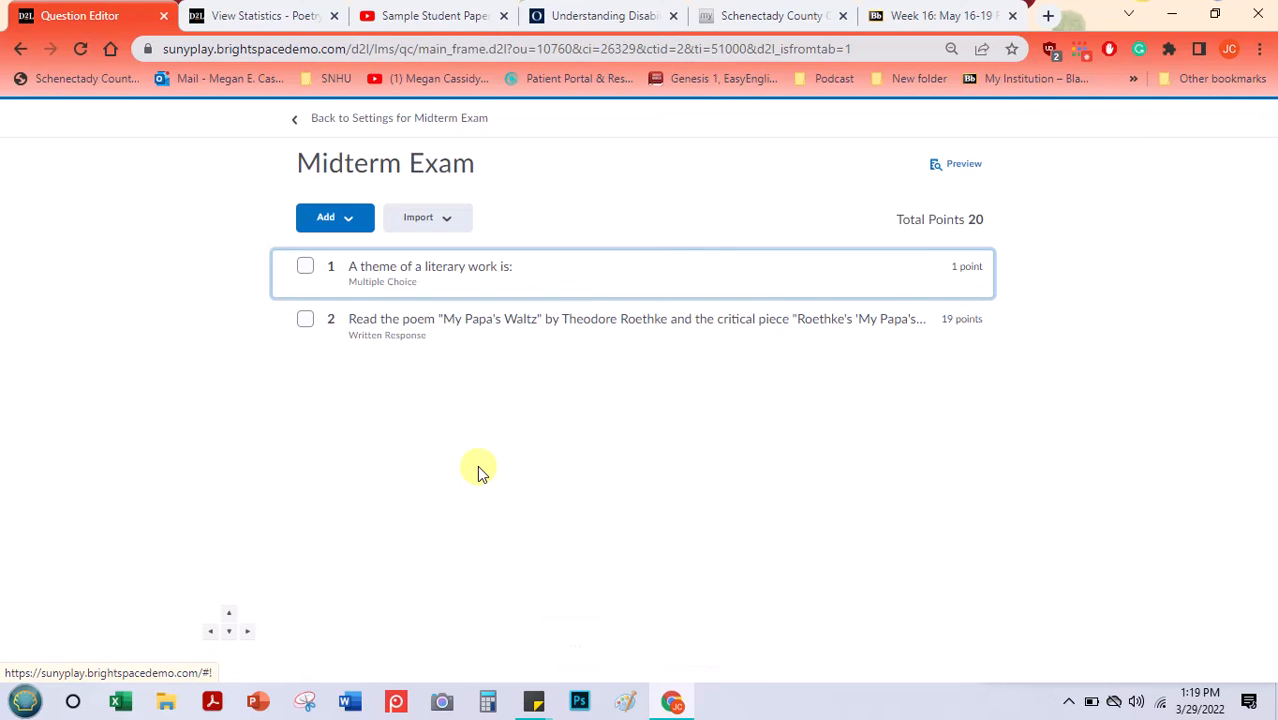
Check the exam's total points, return to the Midterm Exam settings and set Questions per page to 1.
triple_click(966, 220)
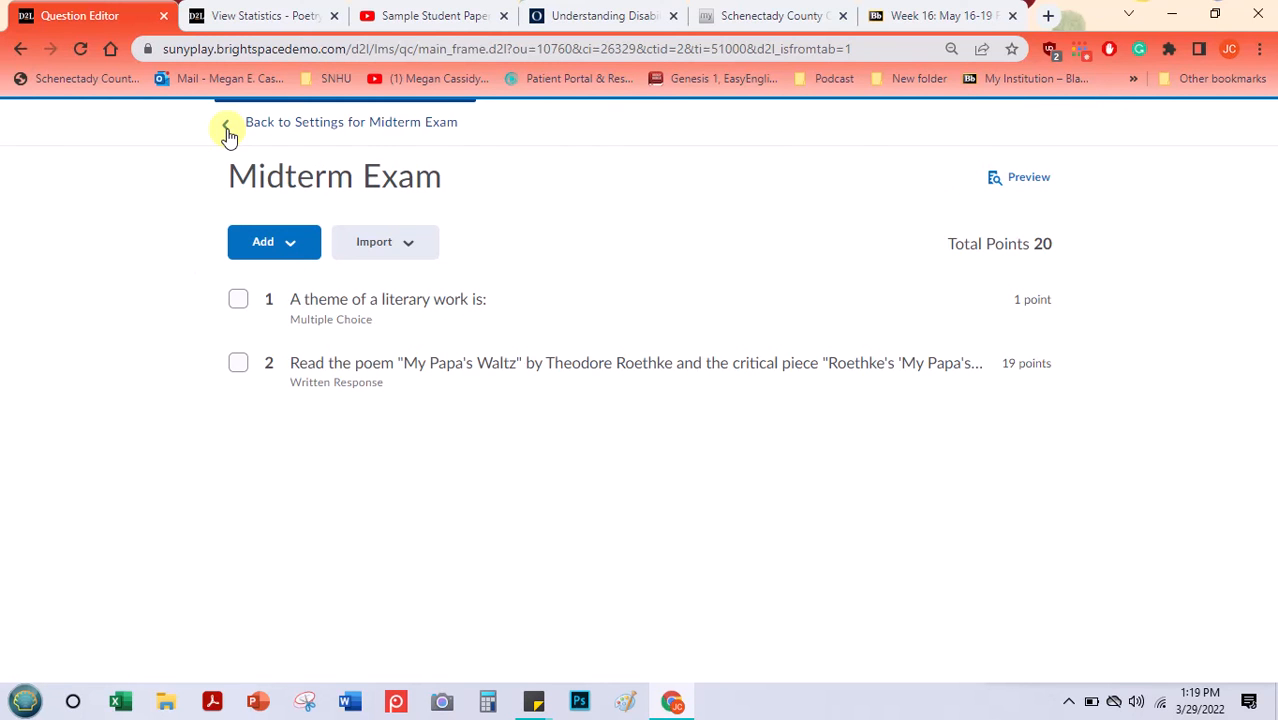
left_click(228, 130)
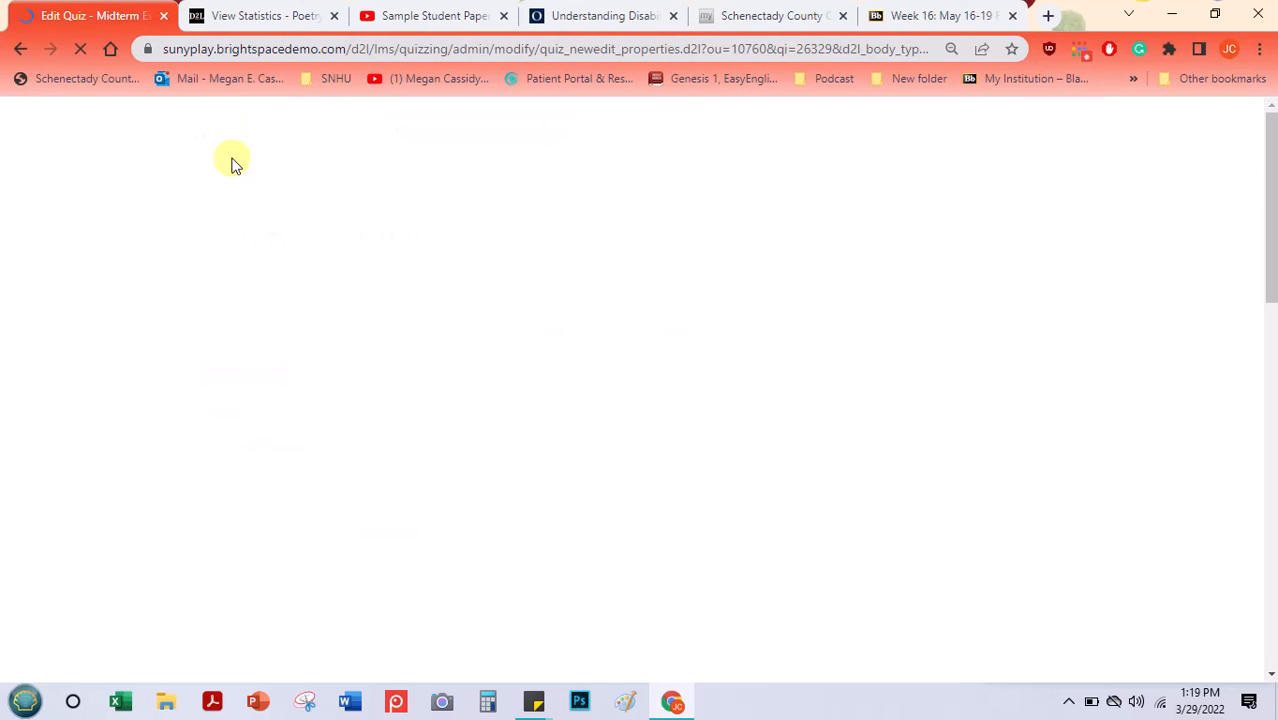
left_click_drag(1272, 214, 1247, 317)
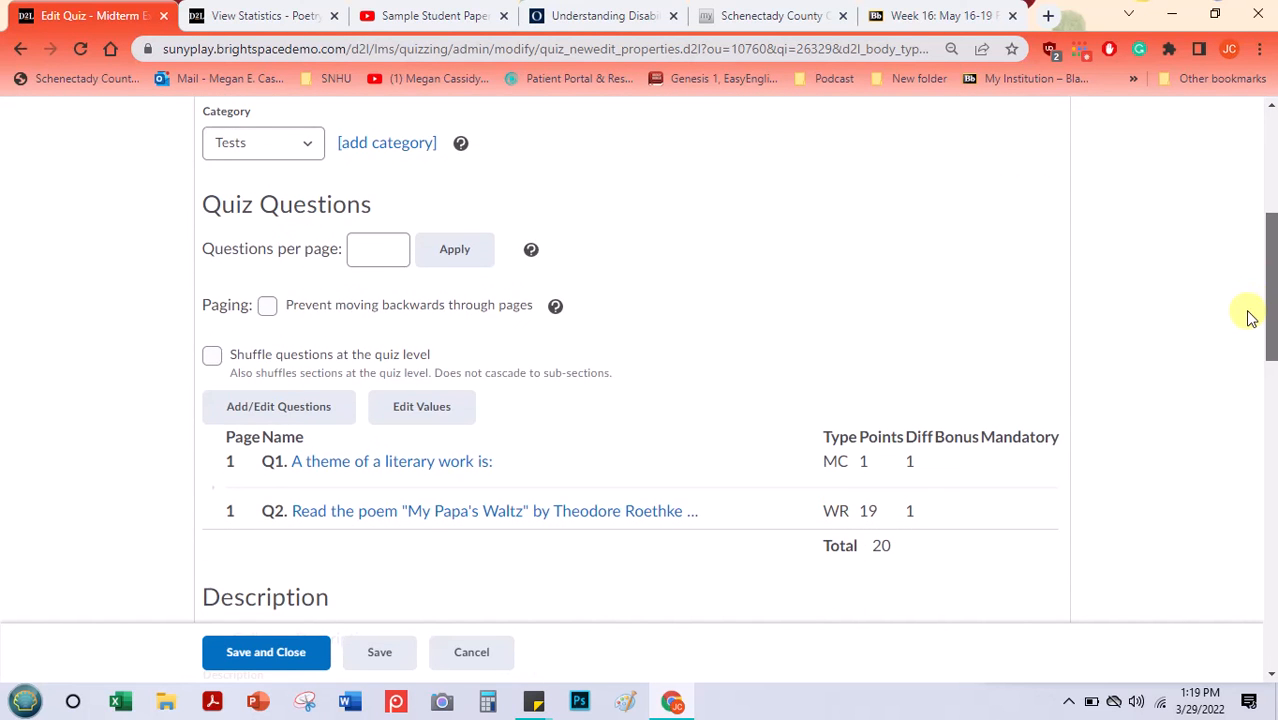
left_click(380, 249)
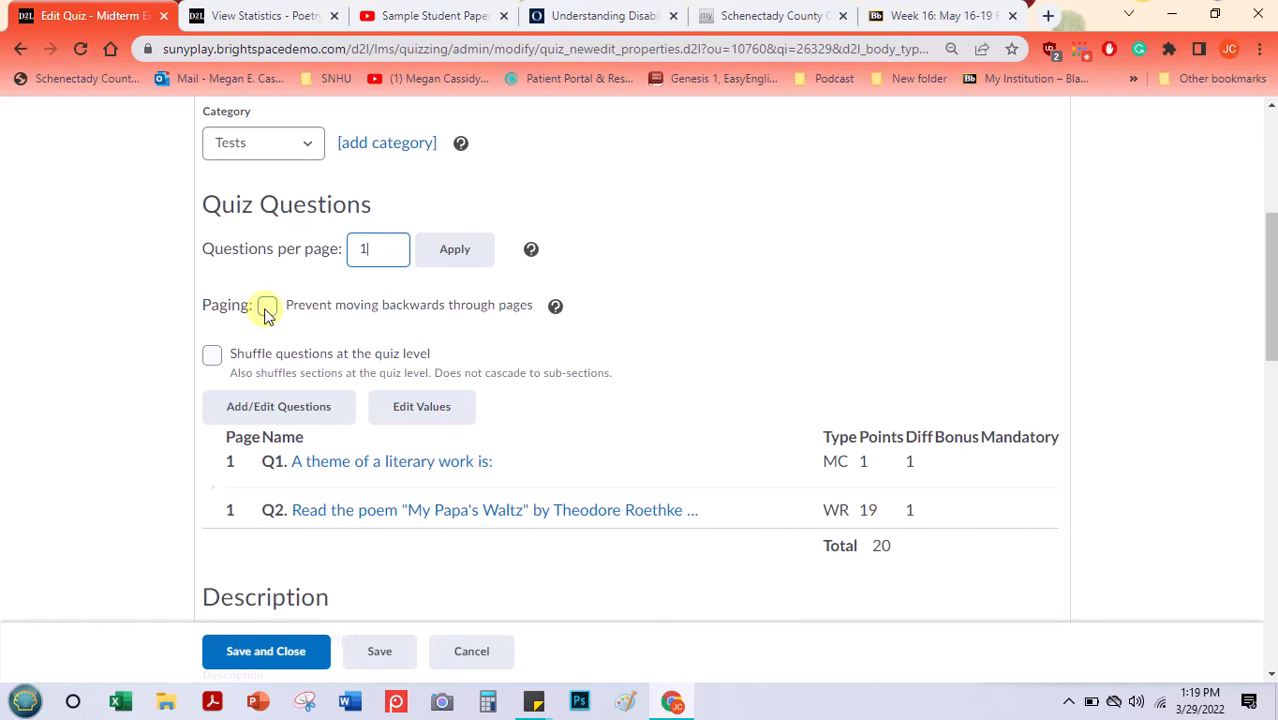
Turn shuffling questions at the quiz level on and off again, and save and close the quiz.
left_click(212, 357)
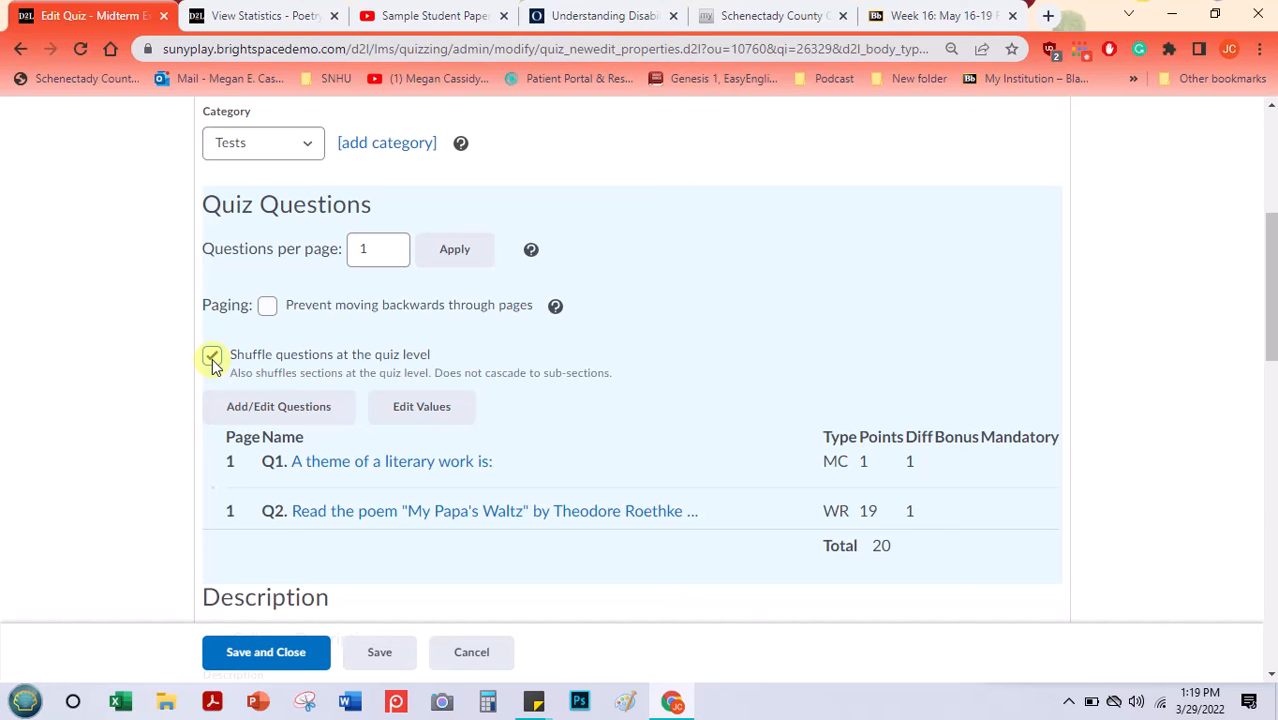
left_click(212, 357)
left_click(255, 655)
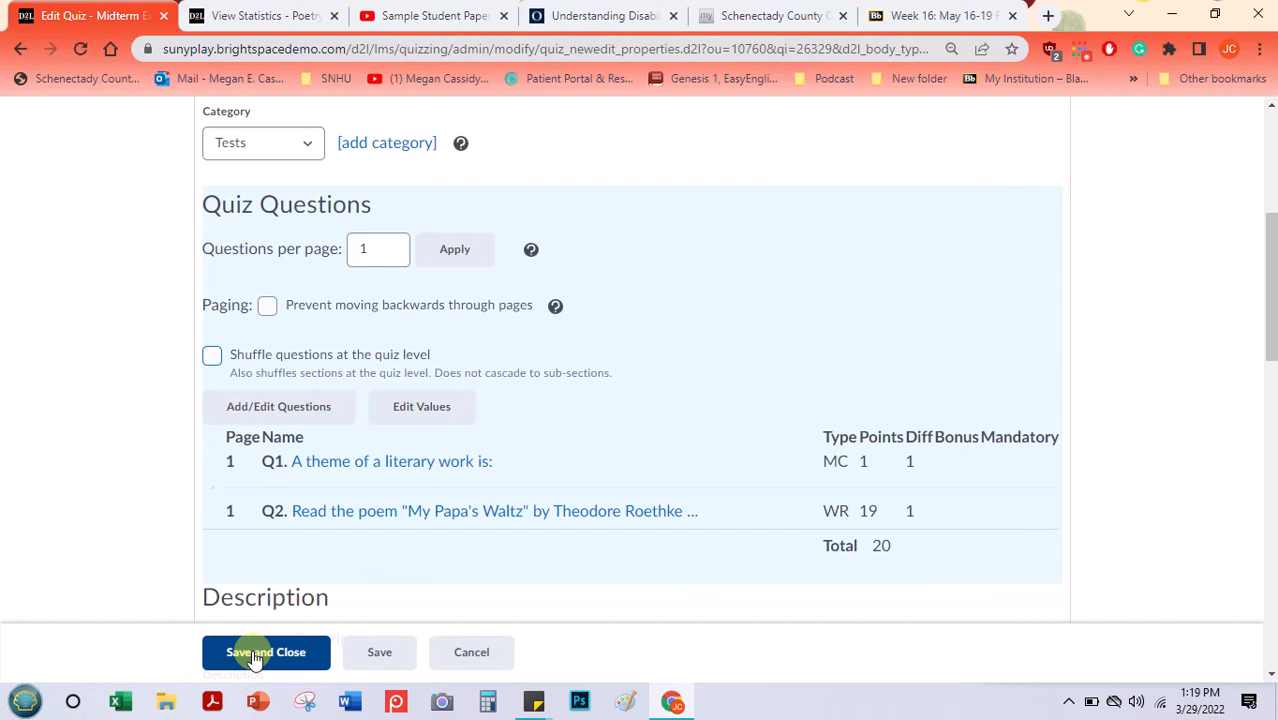
Save and close the Midterm Exam quiz, and open the Week 1: Introduction to Short Fiction module in the course content.
left_click(255, 655)
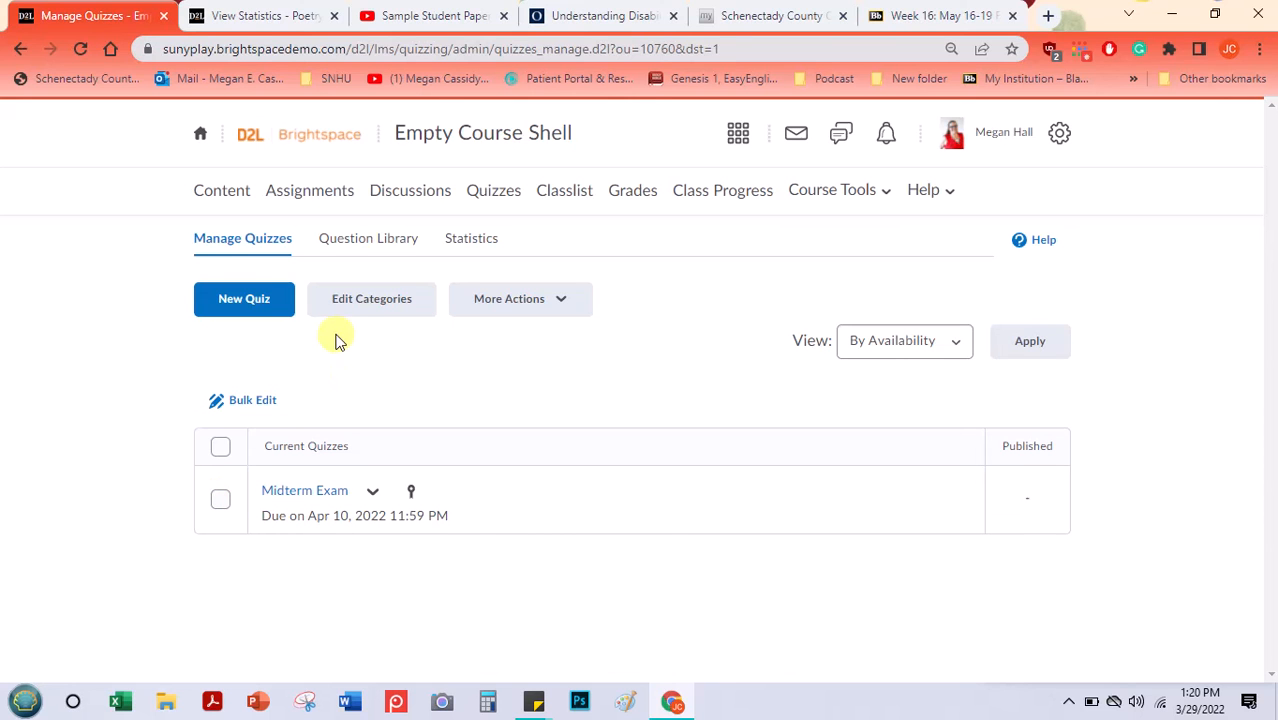
left_click(236, 197)
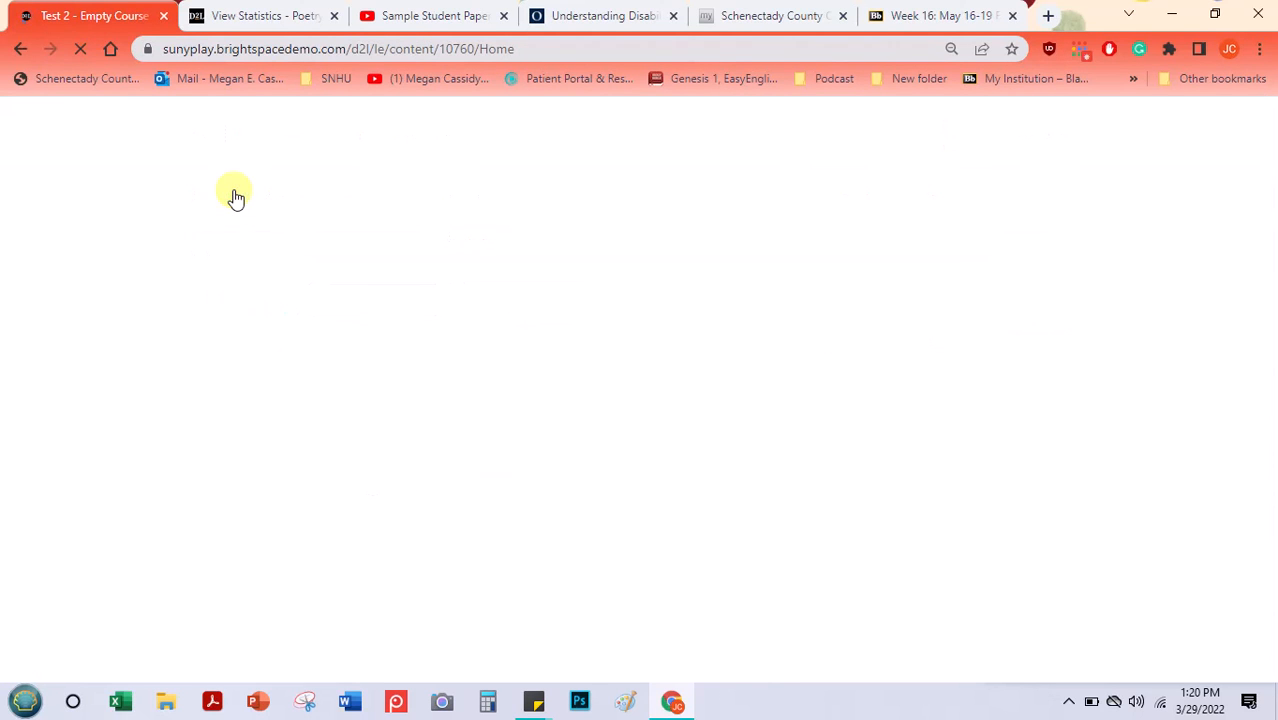
left_click_drag(1267, 260, 1267, 294)
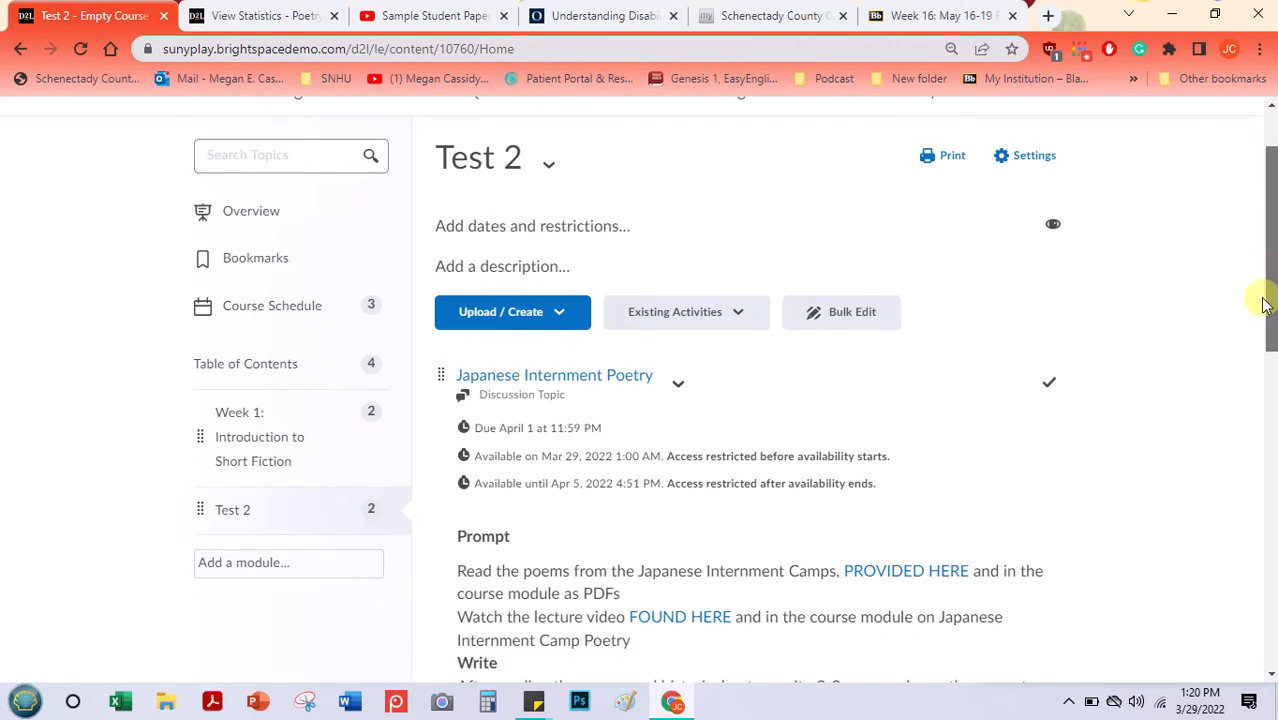
left_click(232, 440)
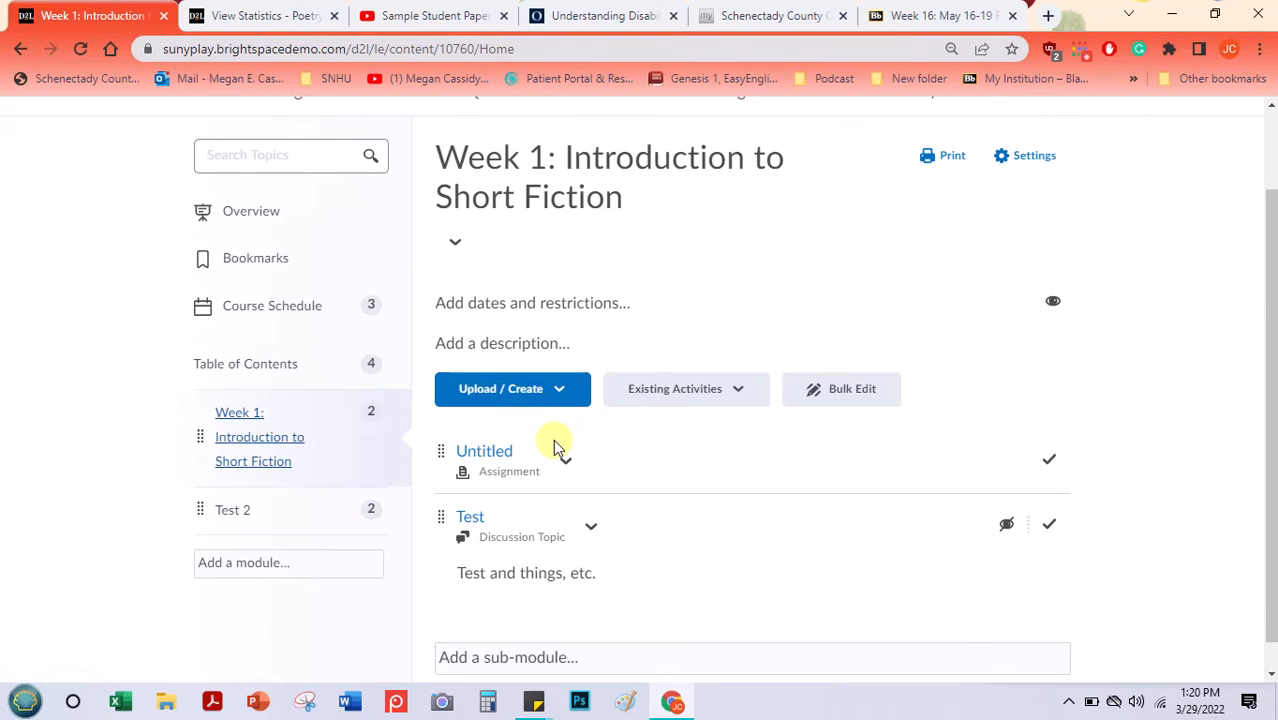
Add the existing Midterm Exam quiz to the Week 1 module and check its entry in the module's list.
left_click(737, 400)
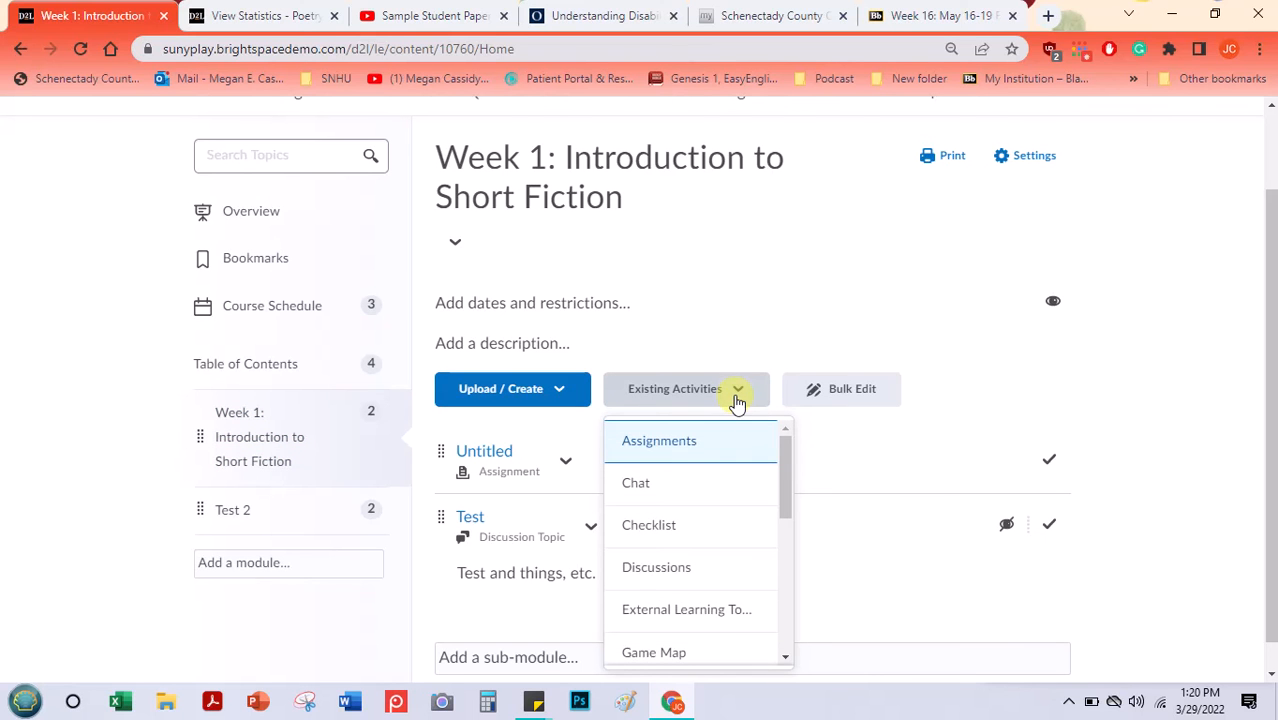
left_click_drag(783, 467, 785, 584)
left_click(657, 502)
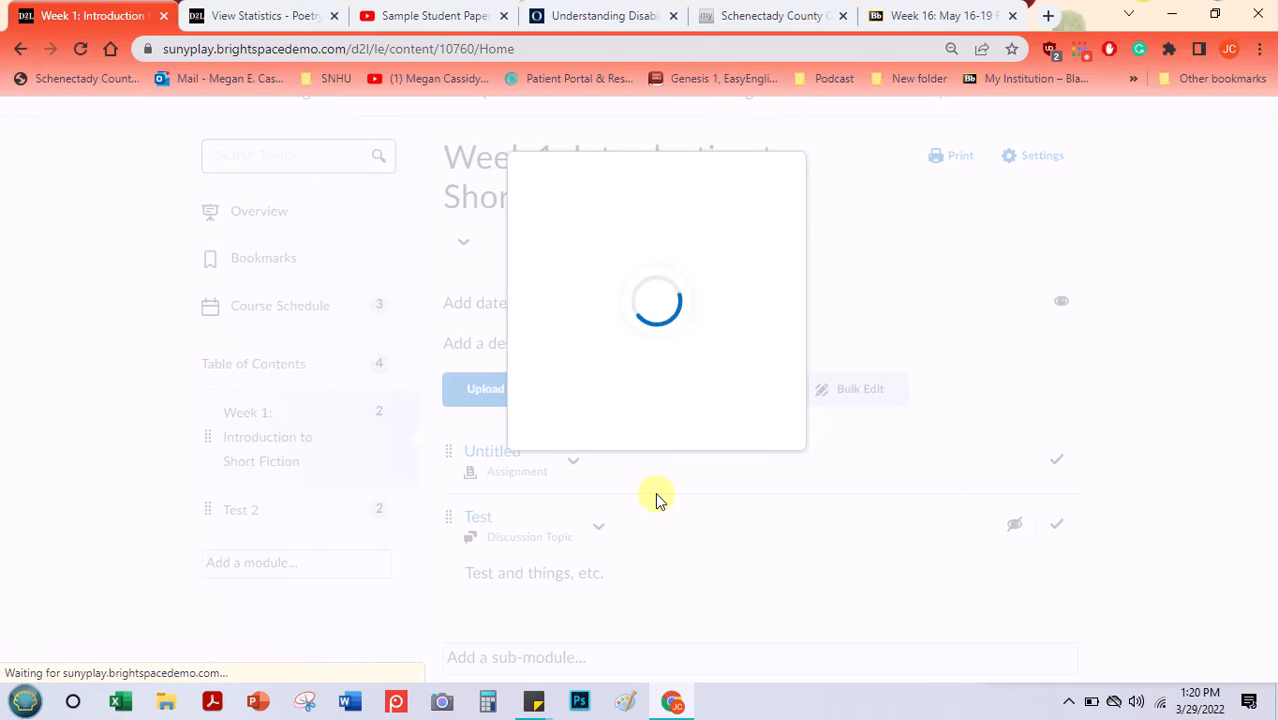
left_click(522, 318)
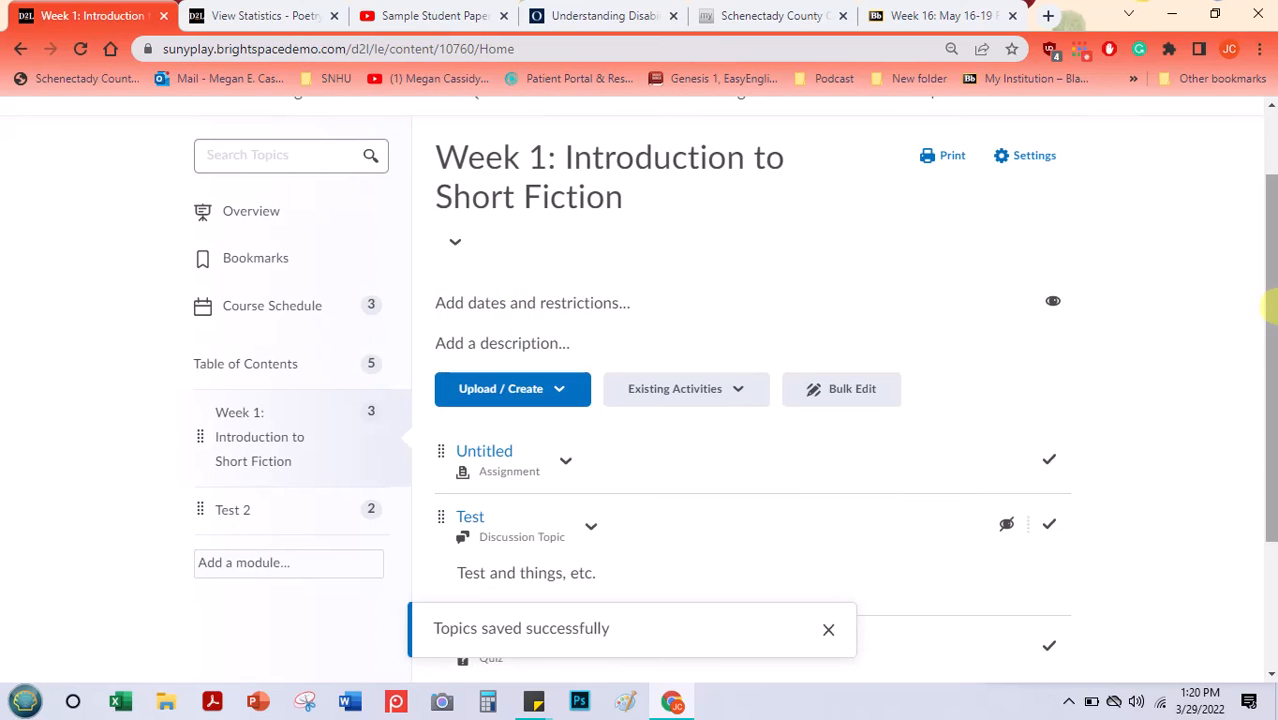
left_click_drag(1270, 330, 1265, 455)
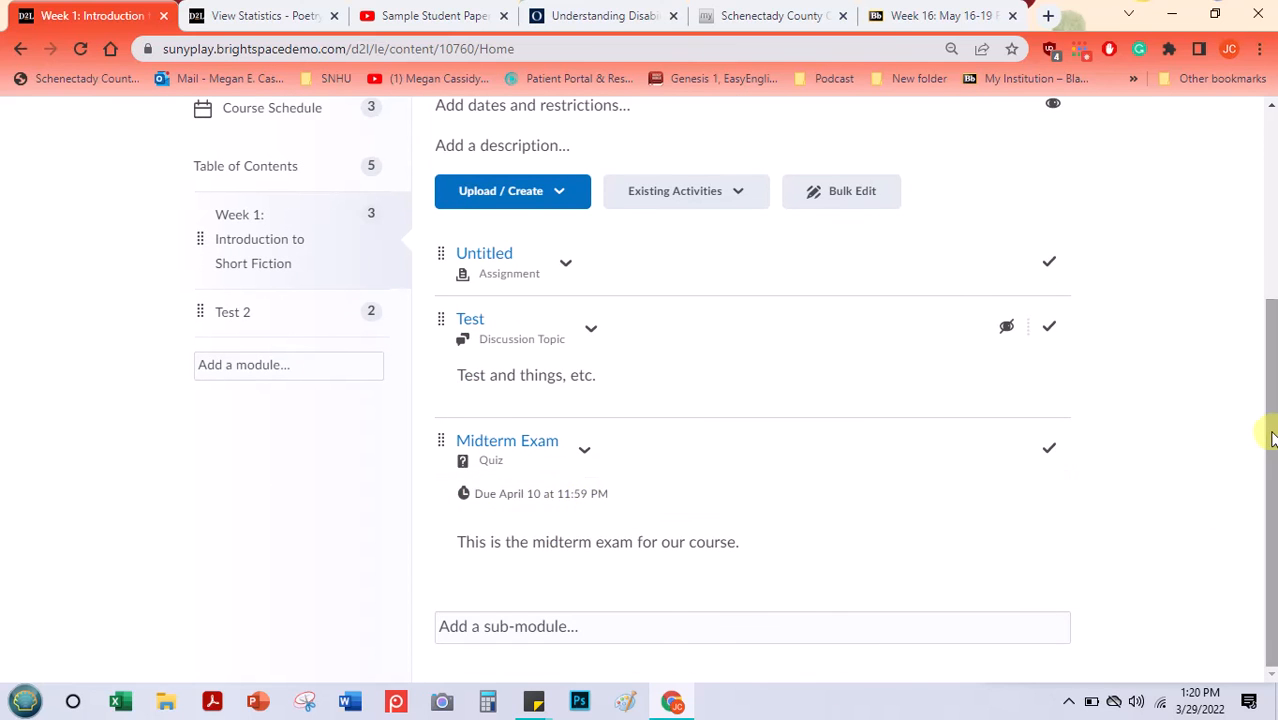
left_click_drag(1270, 434, 1270, 334)
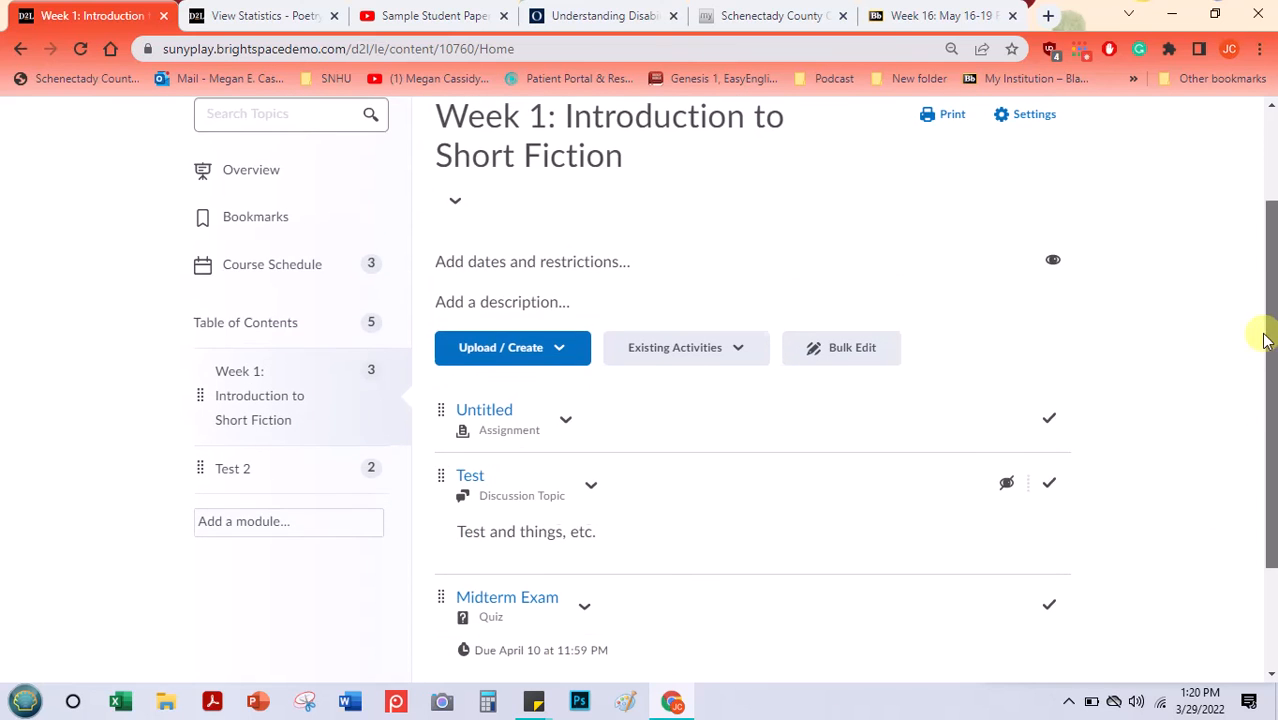
Examine the Upcoming and Full Schedule views of the course schedule down to the Midterm Exam entry, and return to the Week 1 module.
left_click(284, 275)
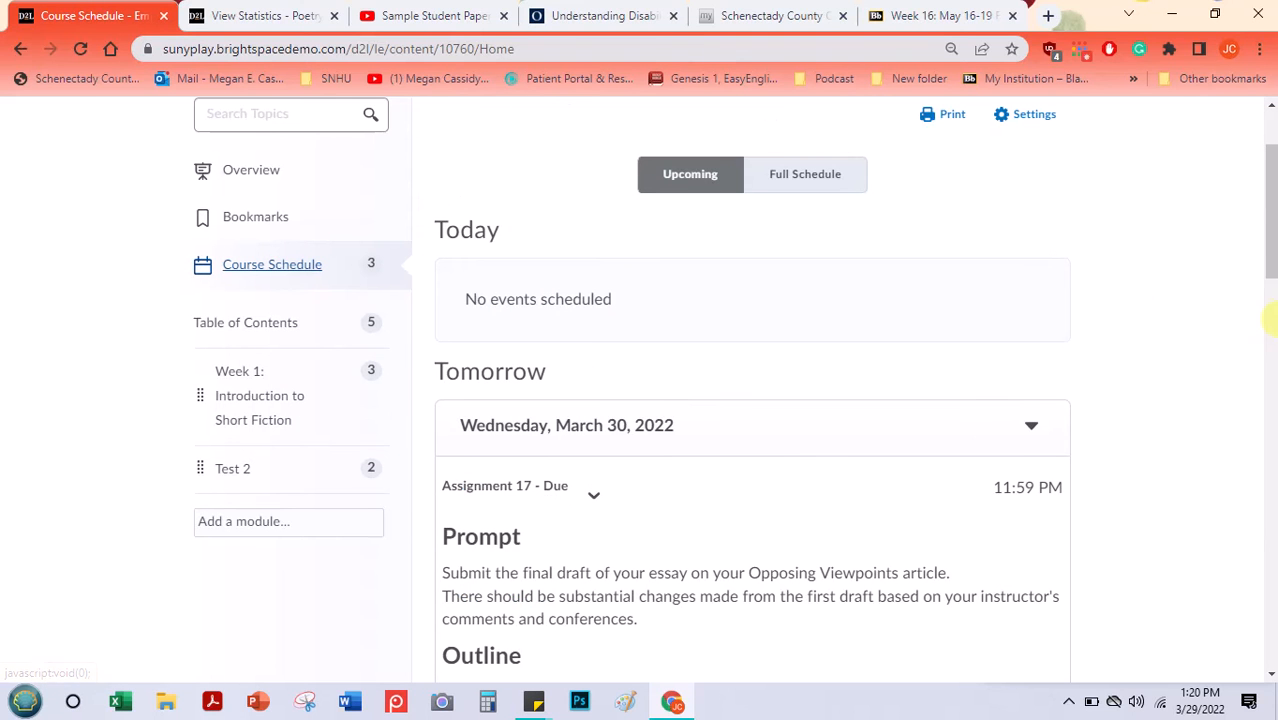
left_click_drag(1272, 242, 833, 248)
left_click(679, 318)
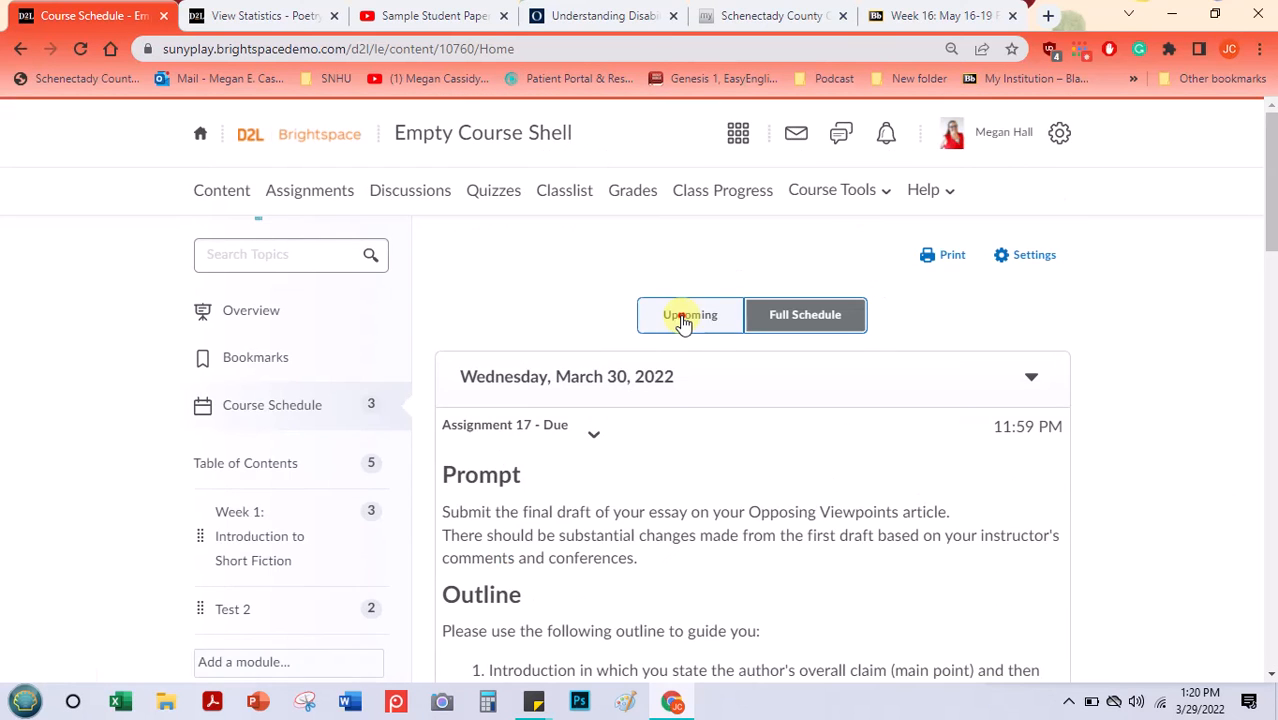
left_click_drag(1267, 183, 1221, 673)
left_click(803, 316)
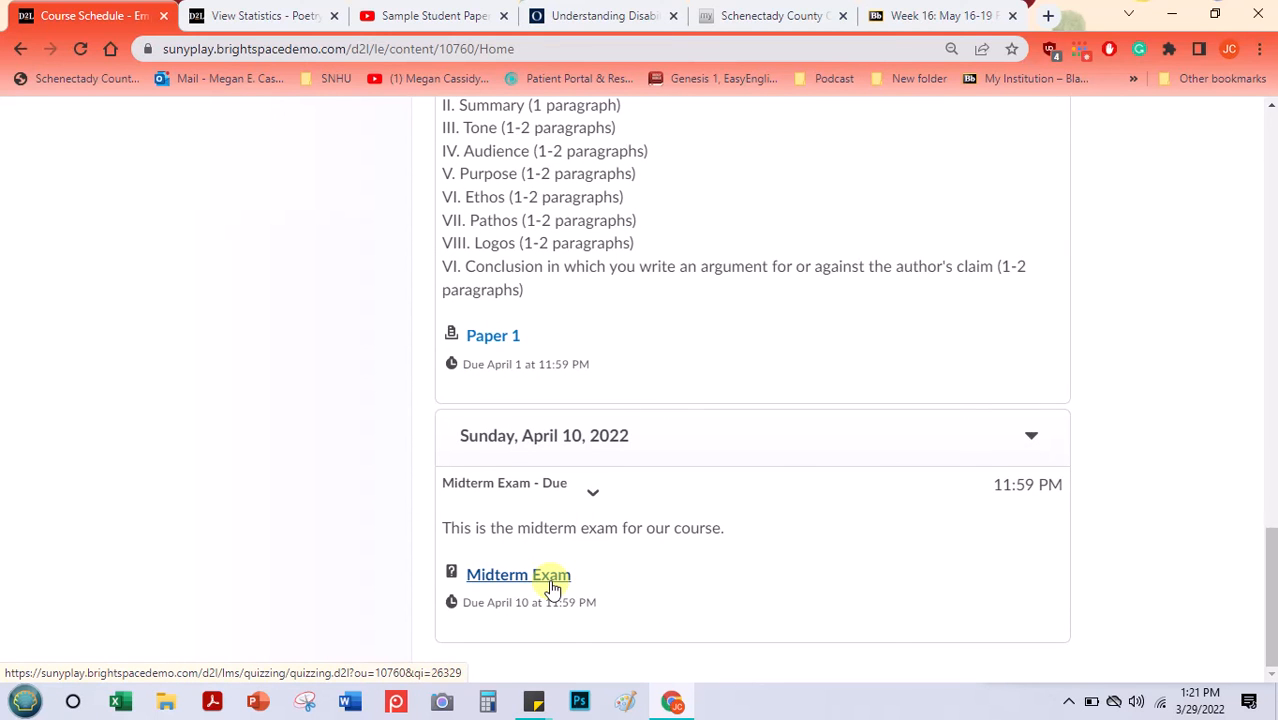
left_click_drag(1267, 566, 1232, 131)
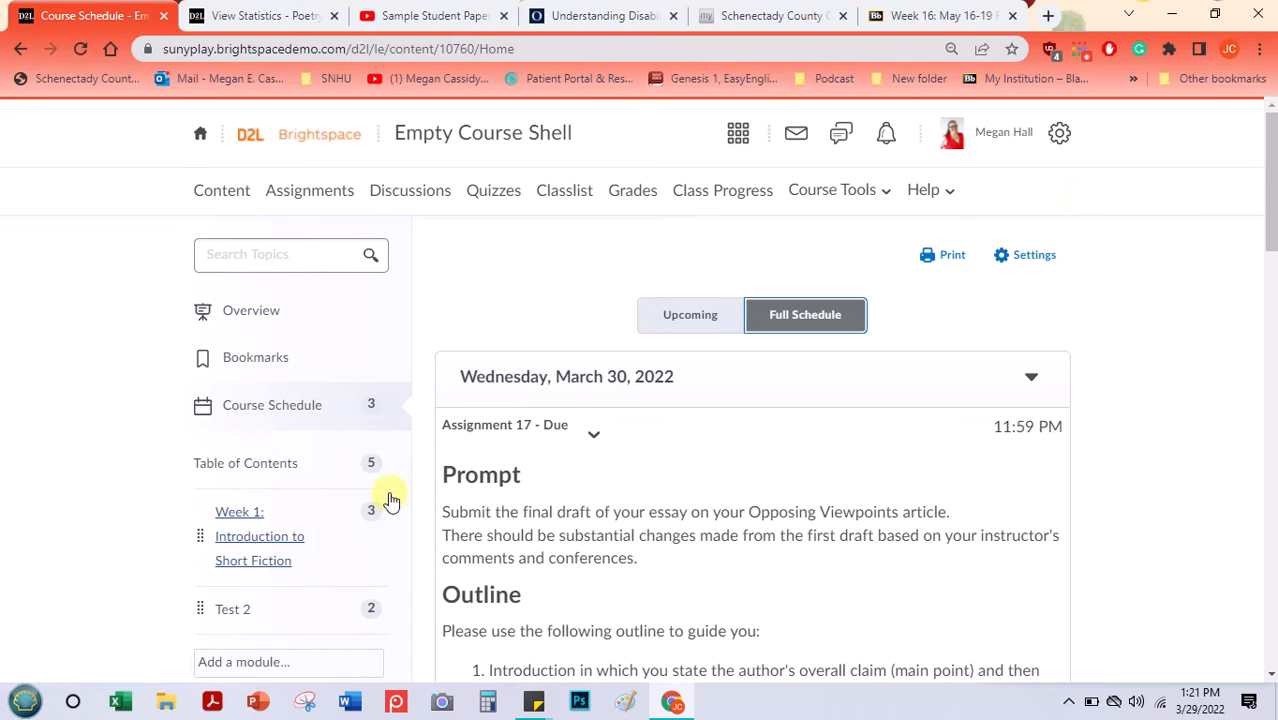
left_click(253, 560)
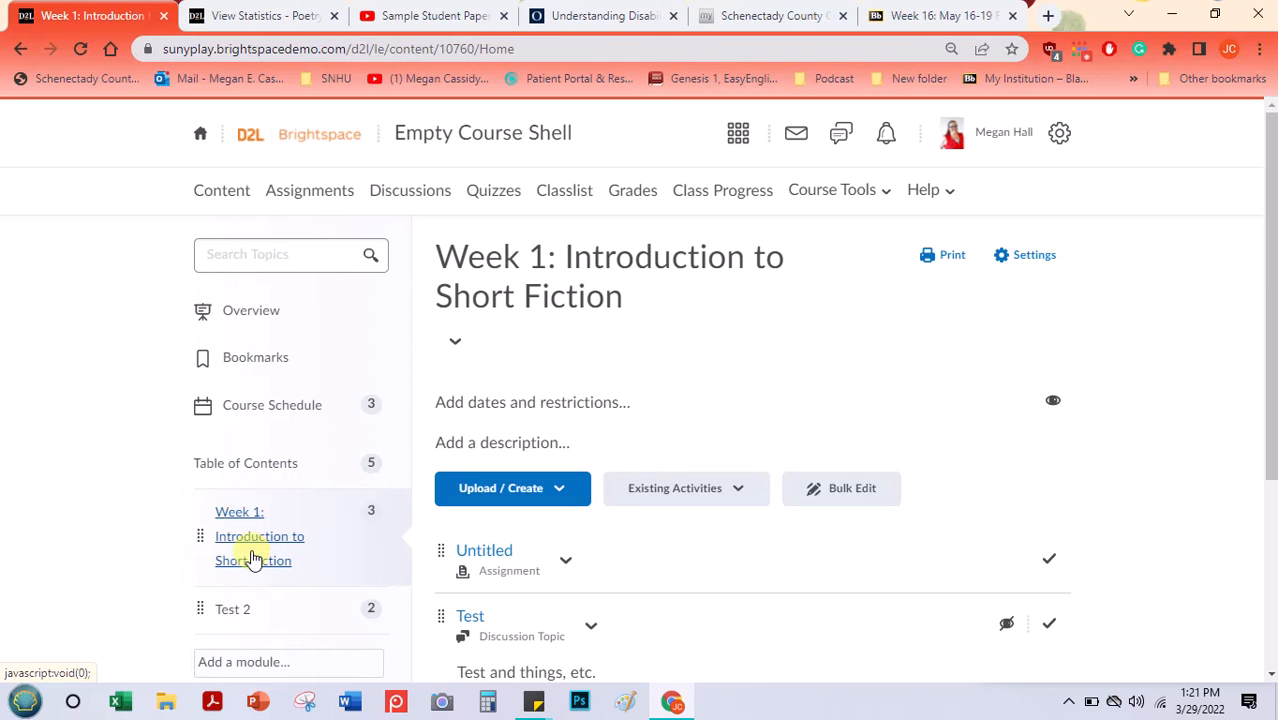
left_click_drag(1268, 256, 1270, 212)
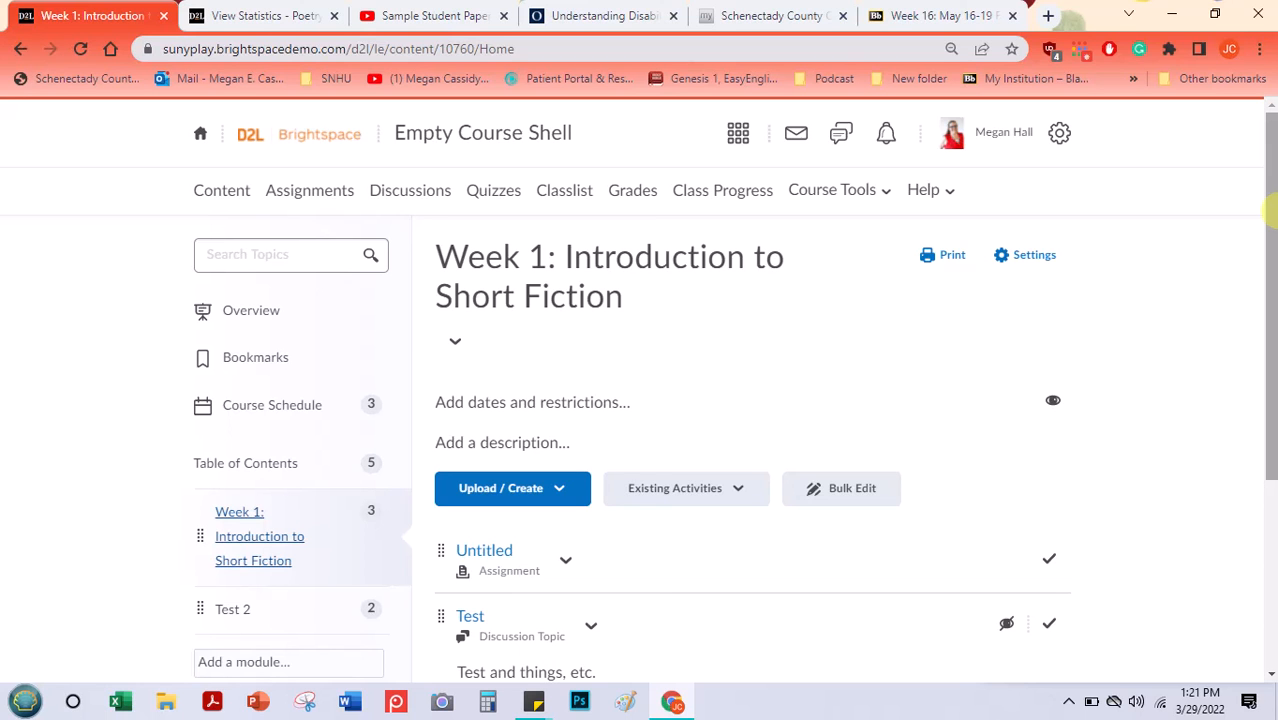